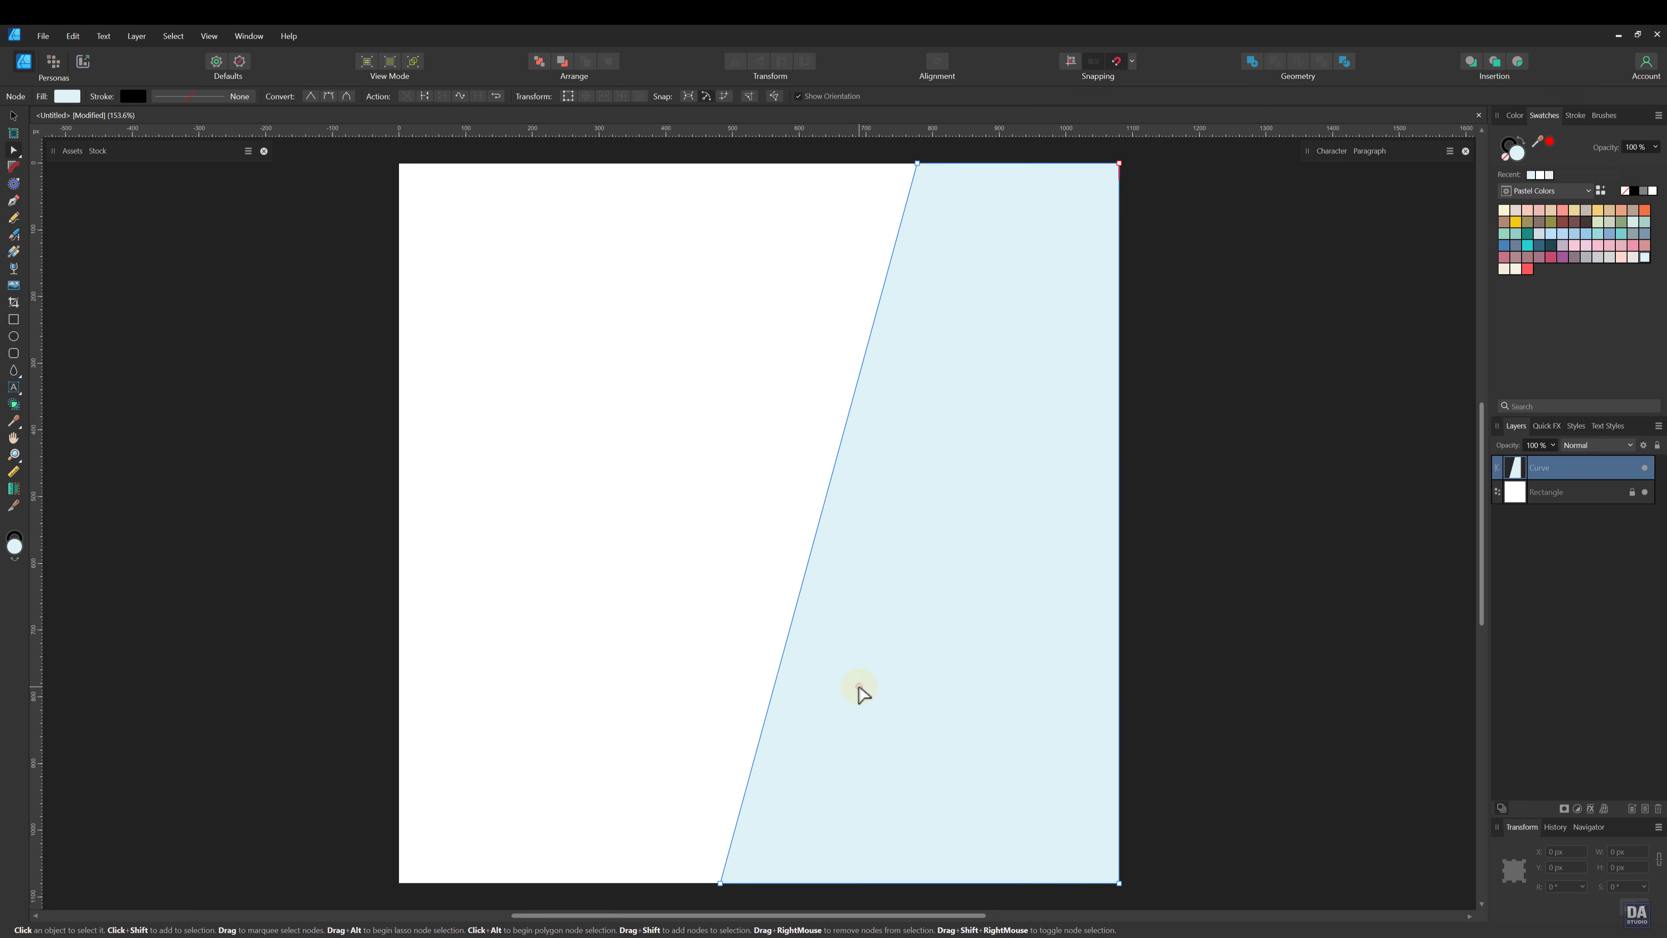
# Step: Duplicate the light blue slanted shape, then rotate the copy 180° and flip it horizontally
pyautogui.rightClick(1588, 473)
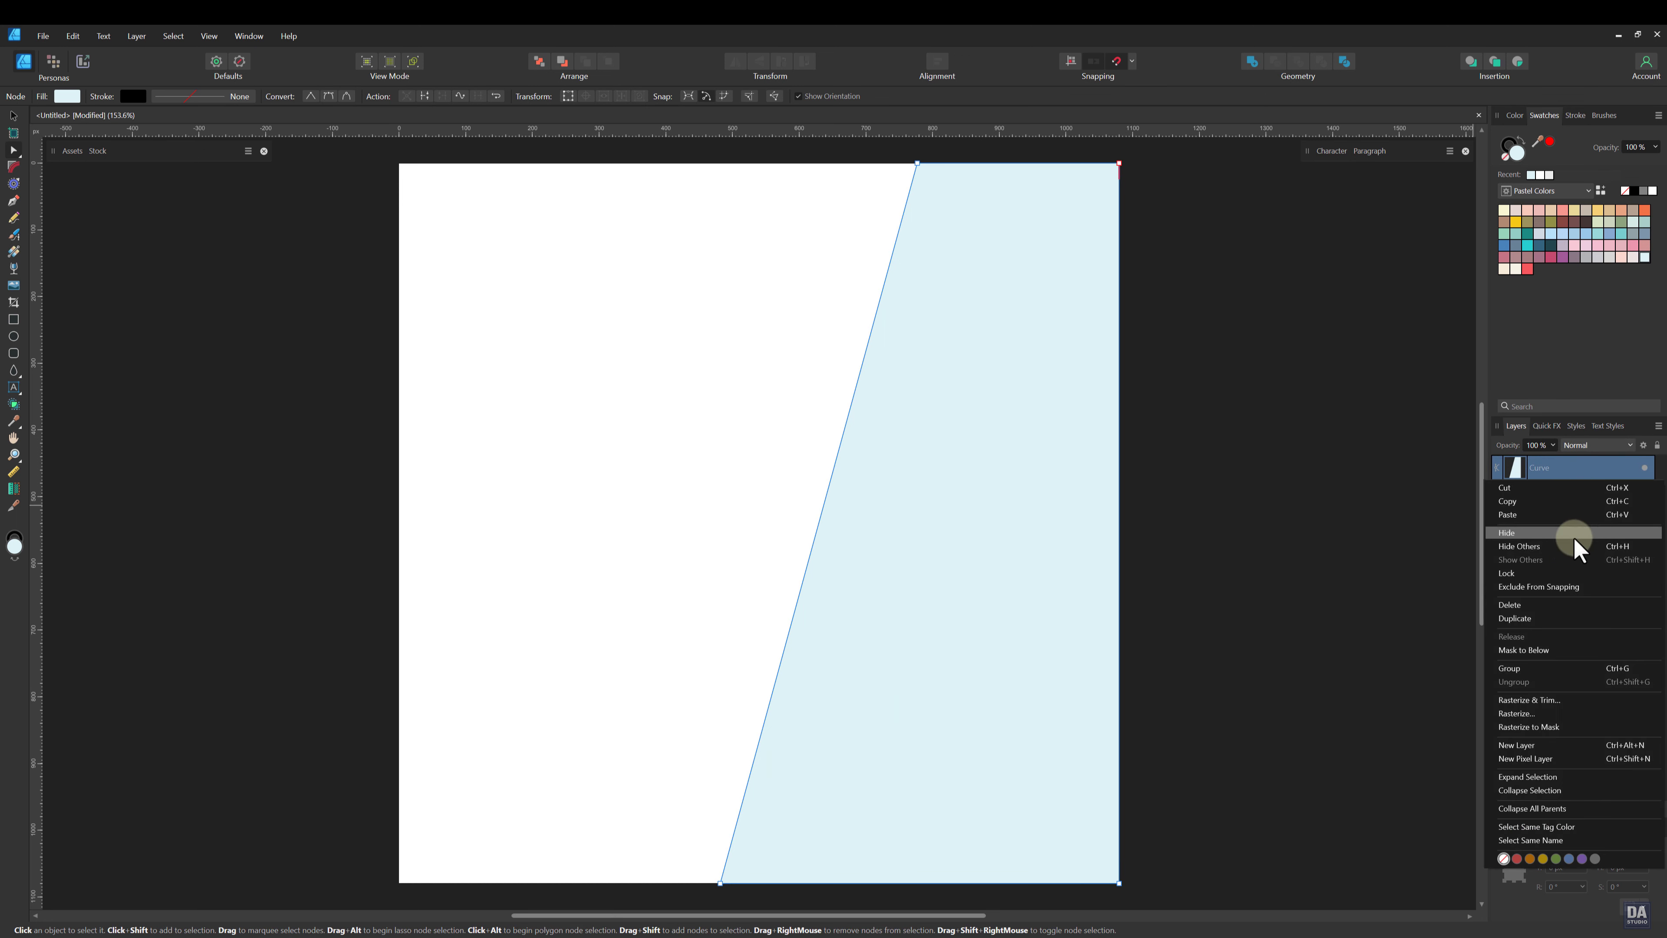
pyautogui.click(1549, 620)
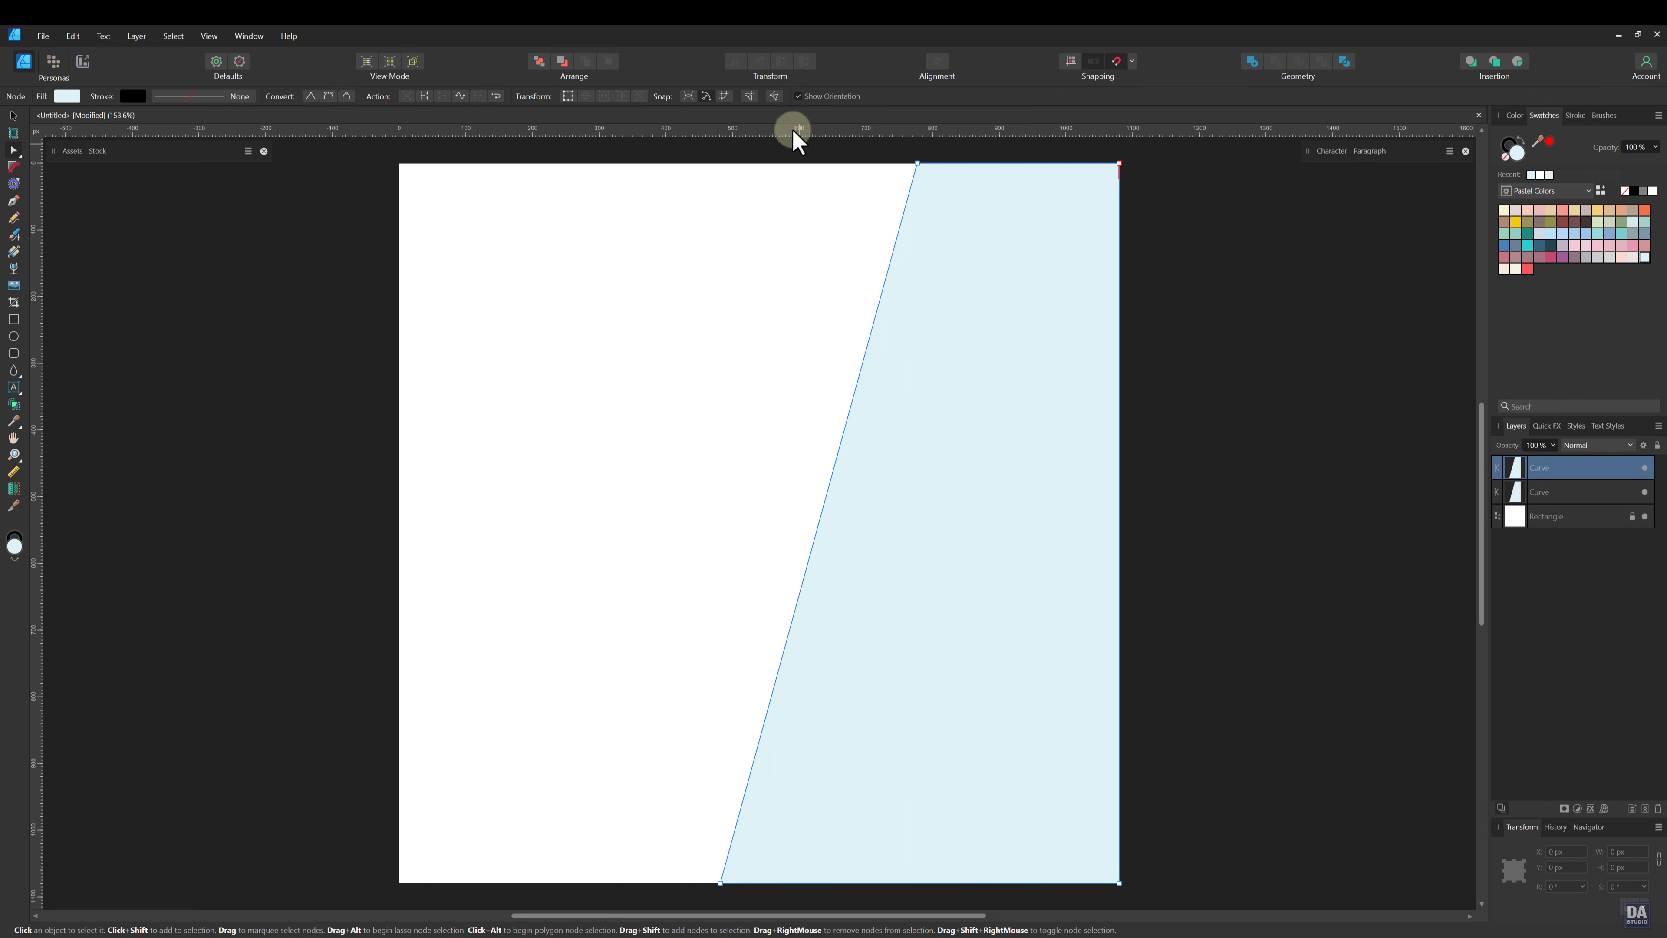
pyautogui.press('v')
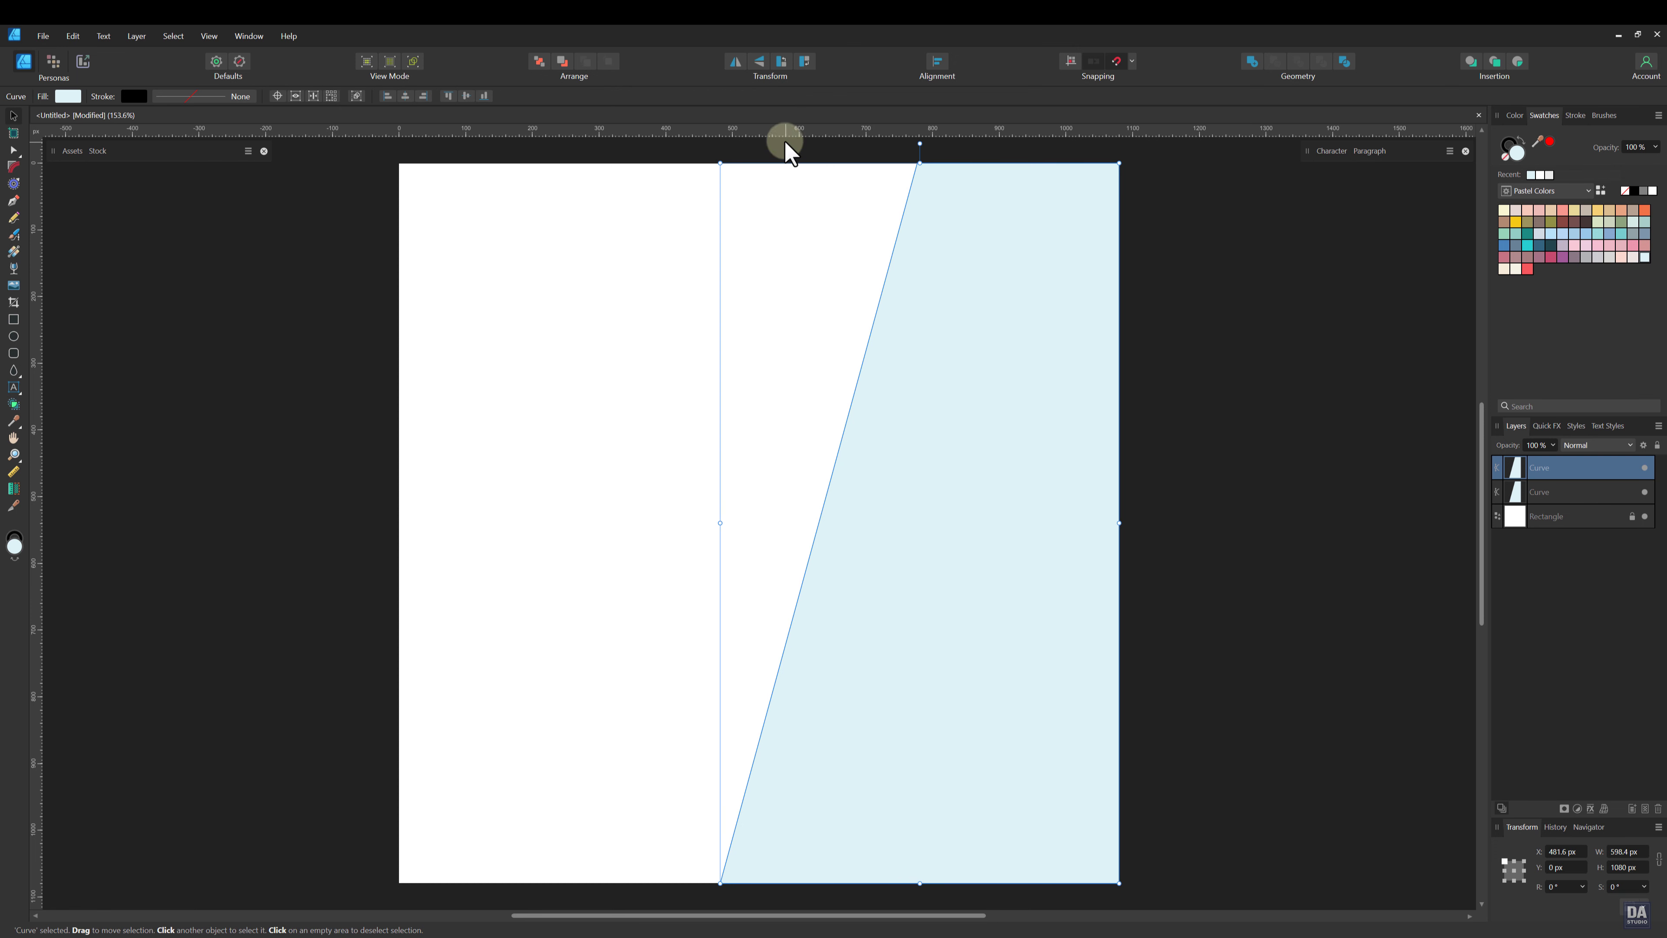
pyautogui.click(782, 62)
pyautogui.click(782, 62)
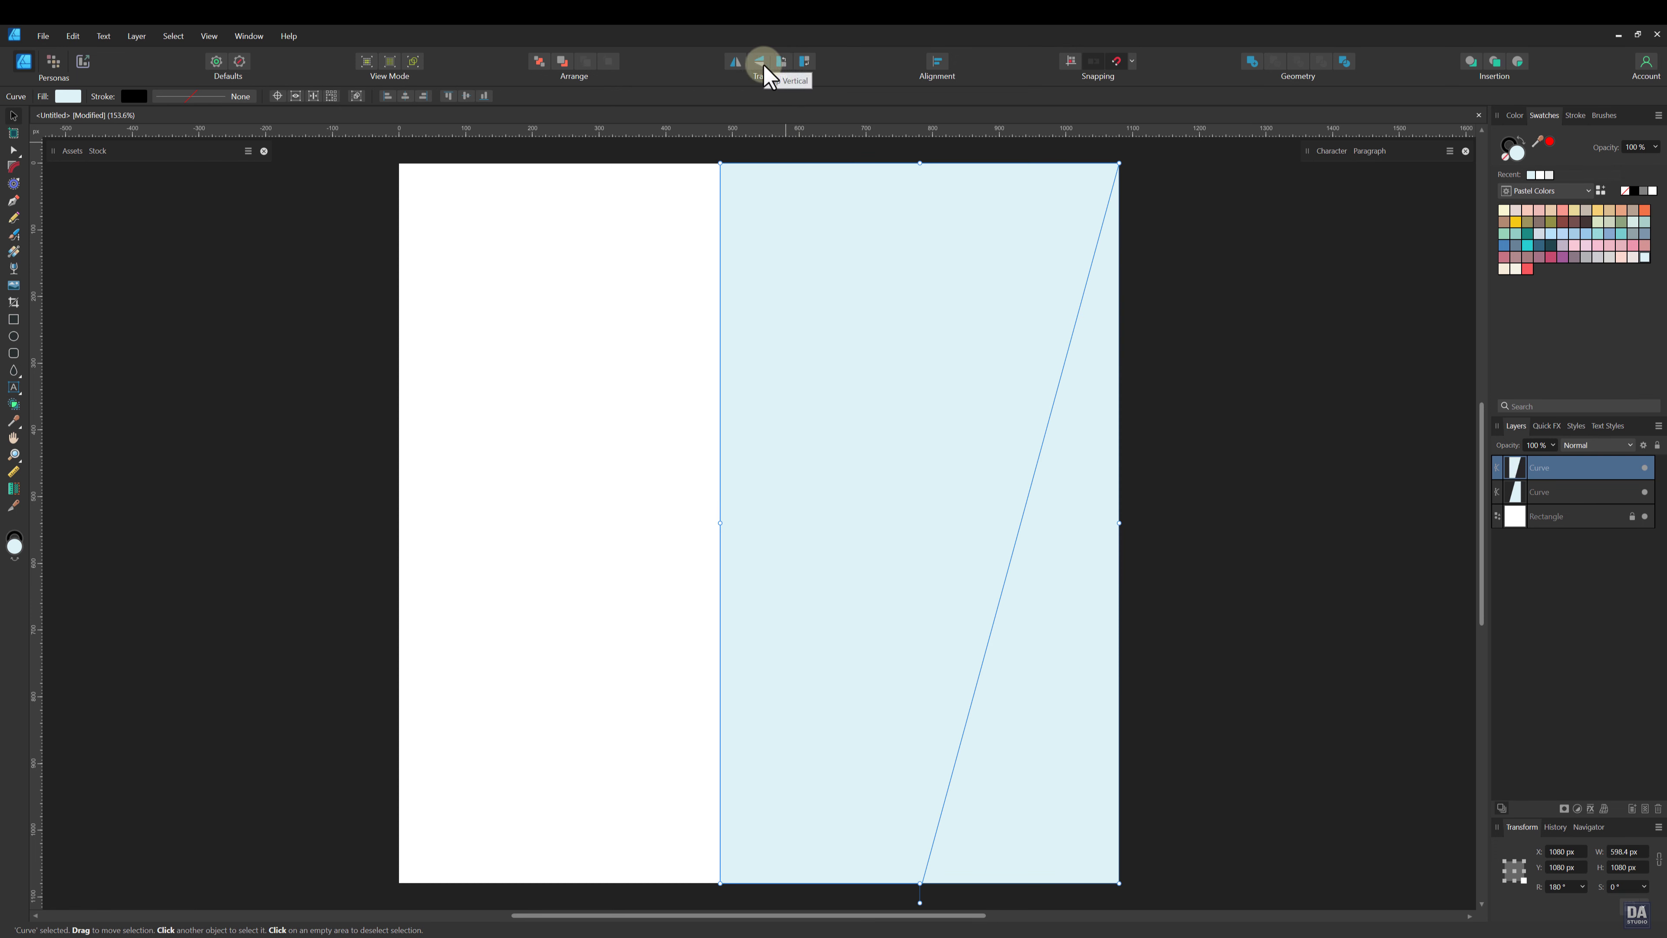
pyautogui.click(737, 63)
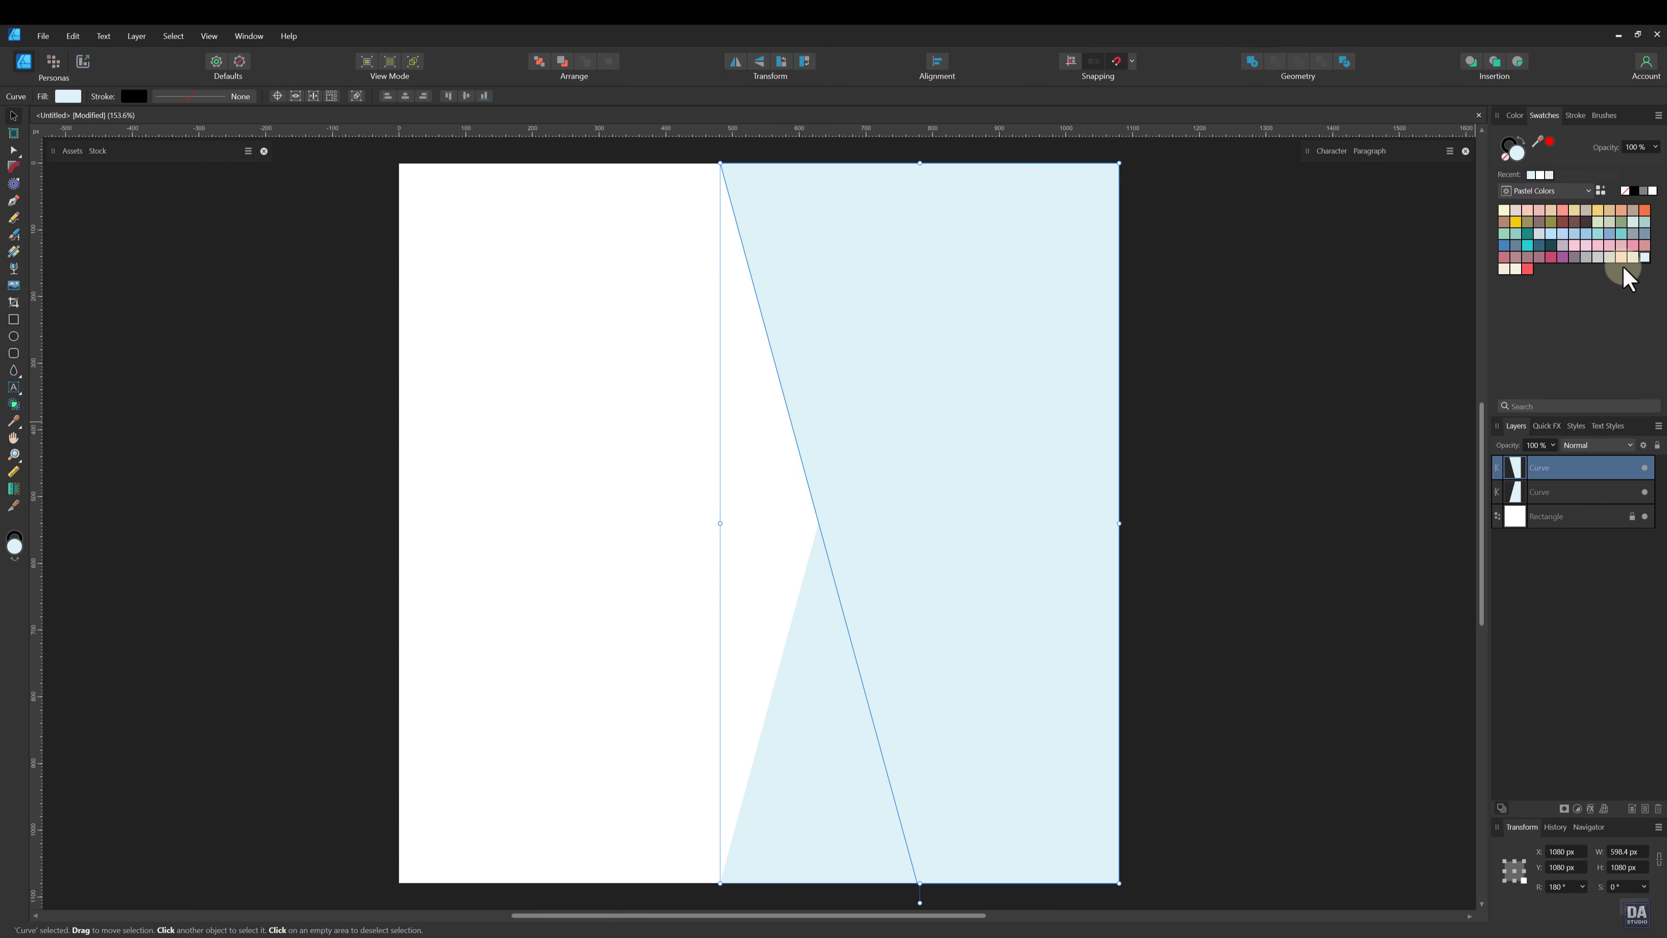
# Step: Fill the flipped copy with pale pink and place it beneath the light blue shape, shifted about 41 px left
pyautogui.moveTo(968, 435); pyautogui.dragTo(915, 436)
pyautogui.moveTo(1557, 491); pyautogui.dragTo(1539, 456)
pyautogui.moveTo(735, 395); pyautogui.dragTo(804, 391)
pyautogui.click(1170, 434)
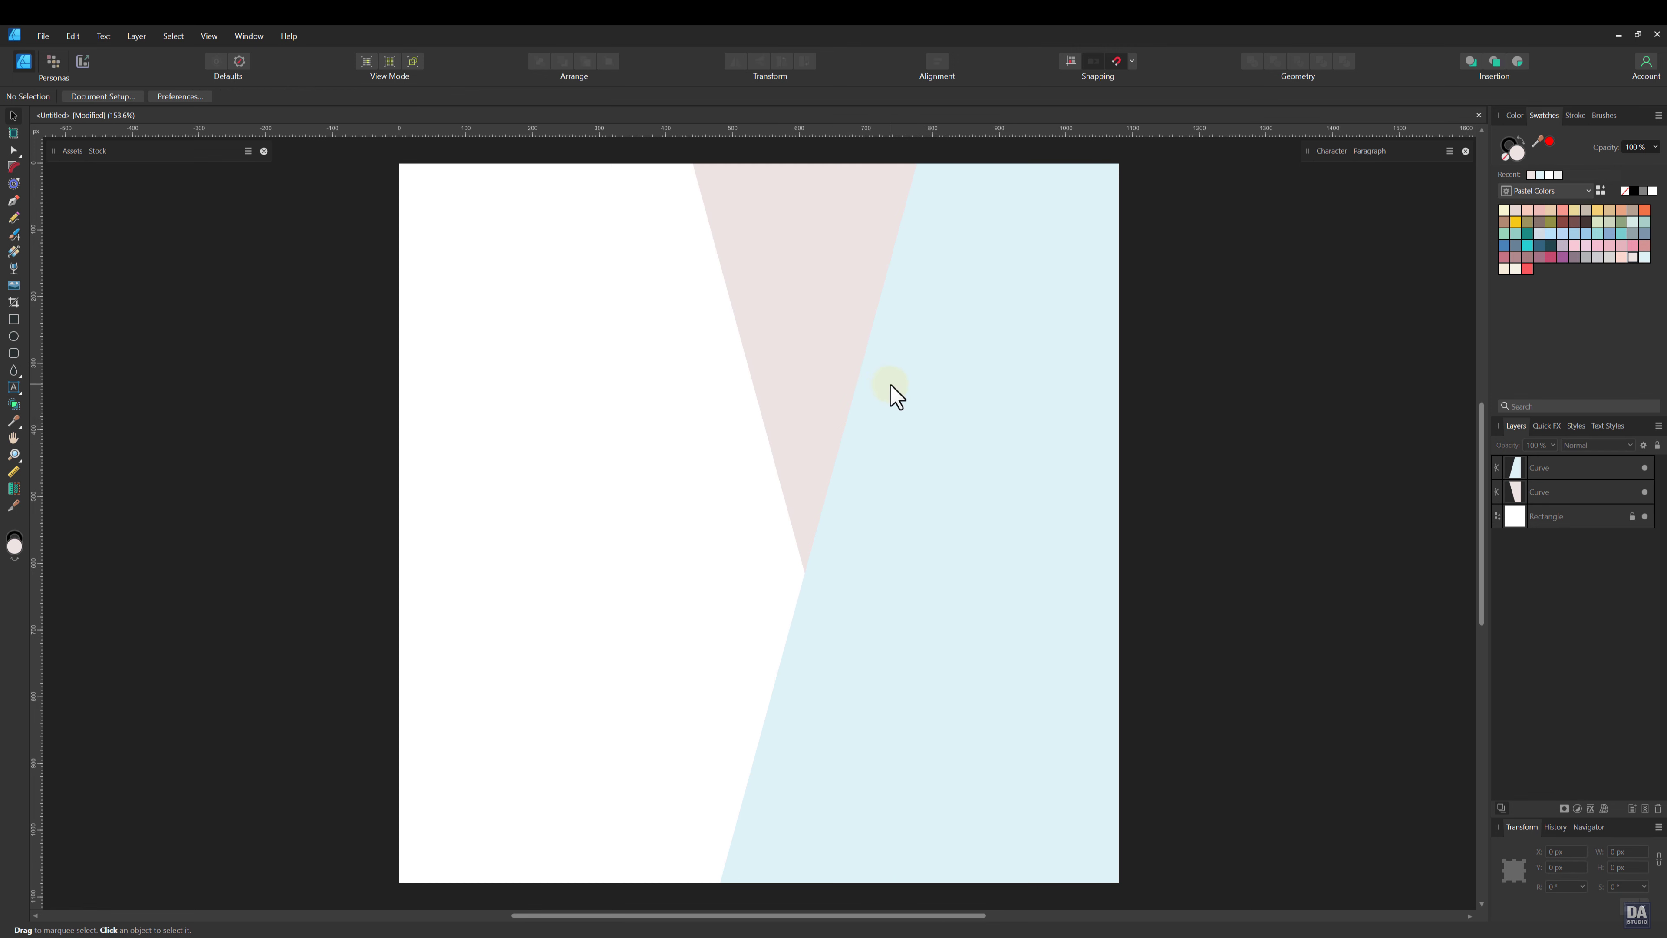
# Step: Shorten the pale pink shape by raising its bottom edge to a bit over half the page height
pyautogui.click(845, 369)
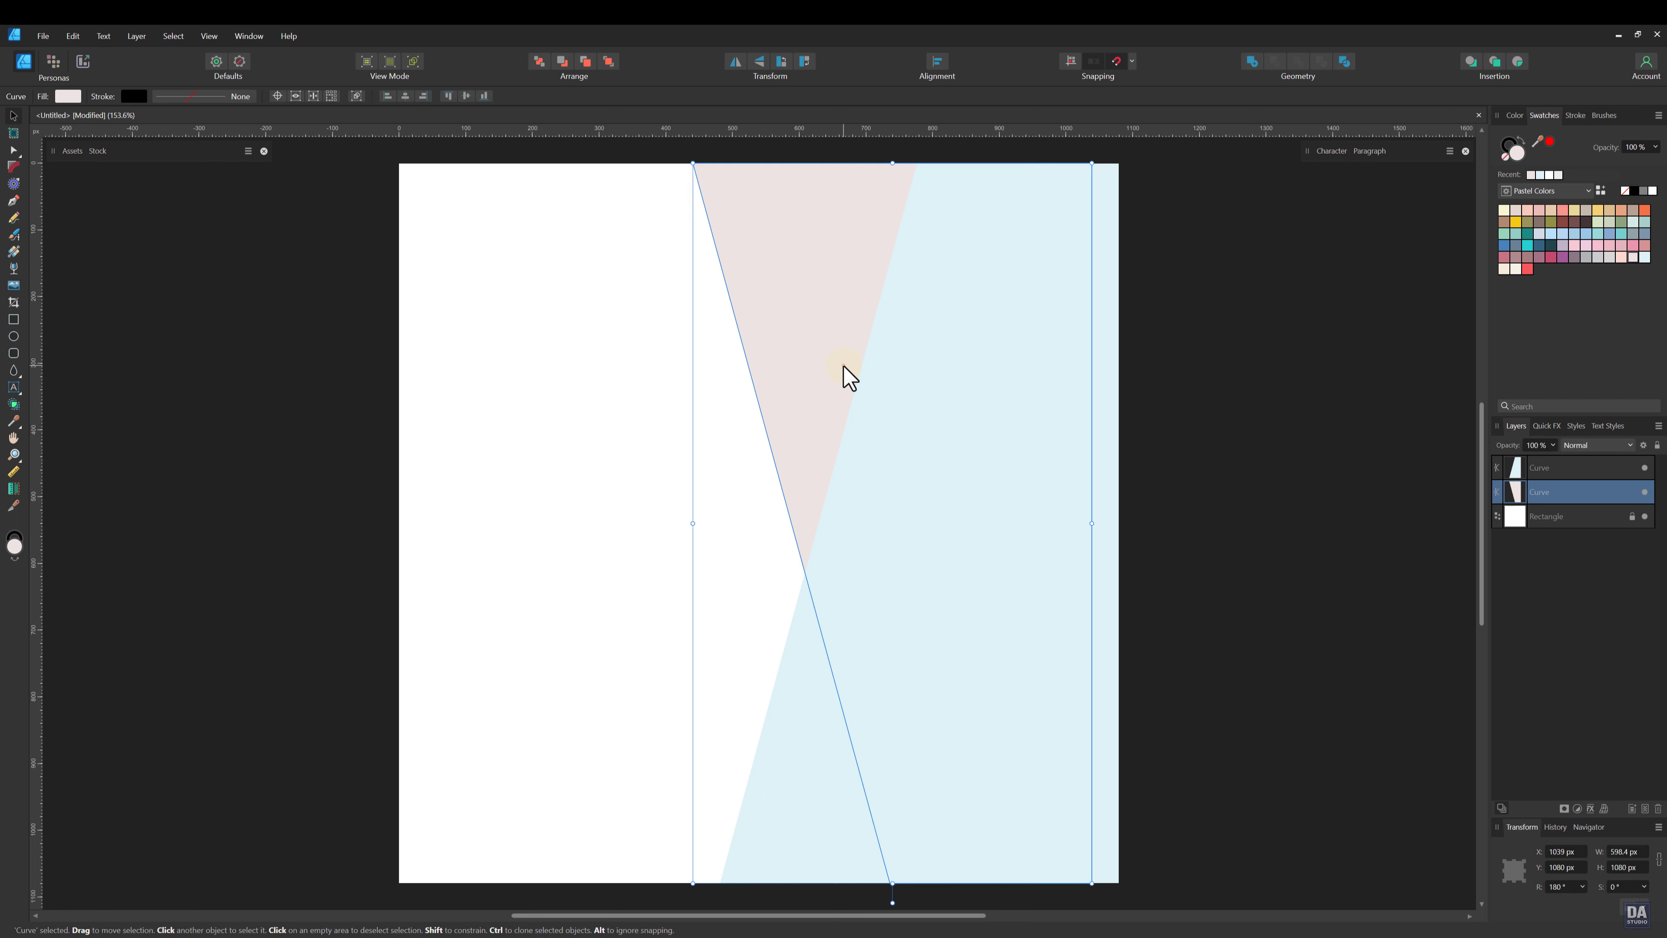
pyautogui.moveTo(892, 873); pyautogui.dragTo(885, 568)
pyautogui.click(1200, 529)
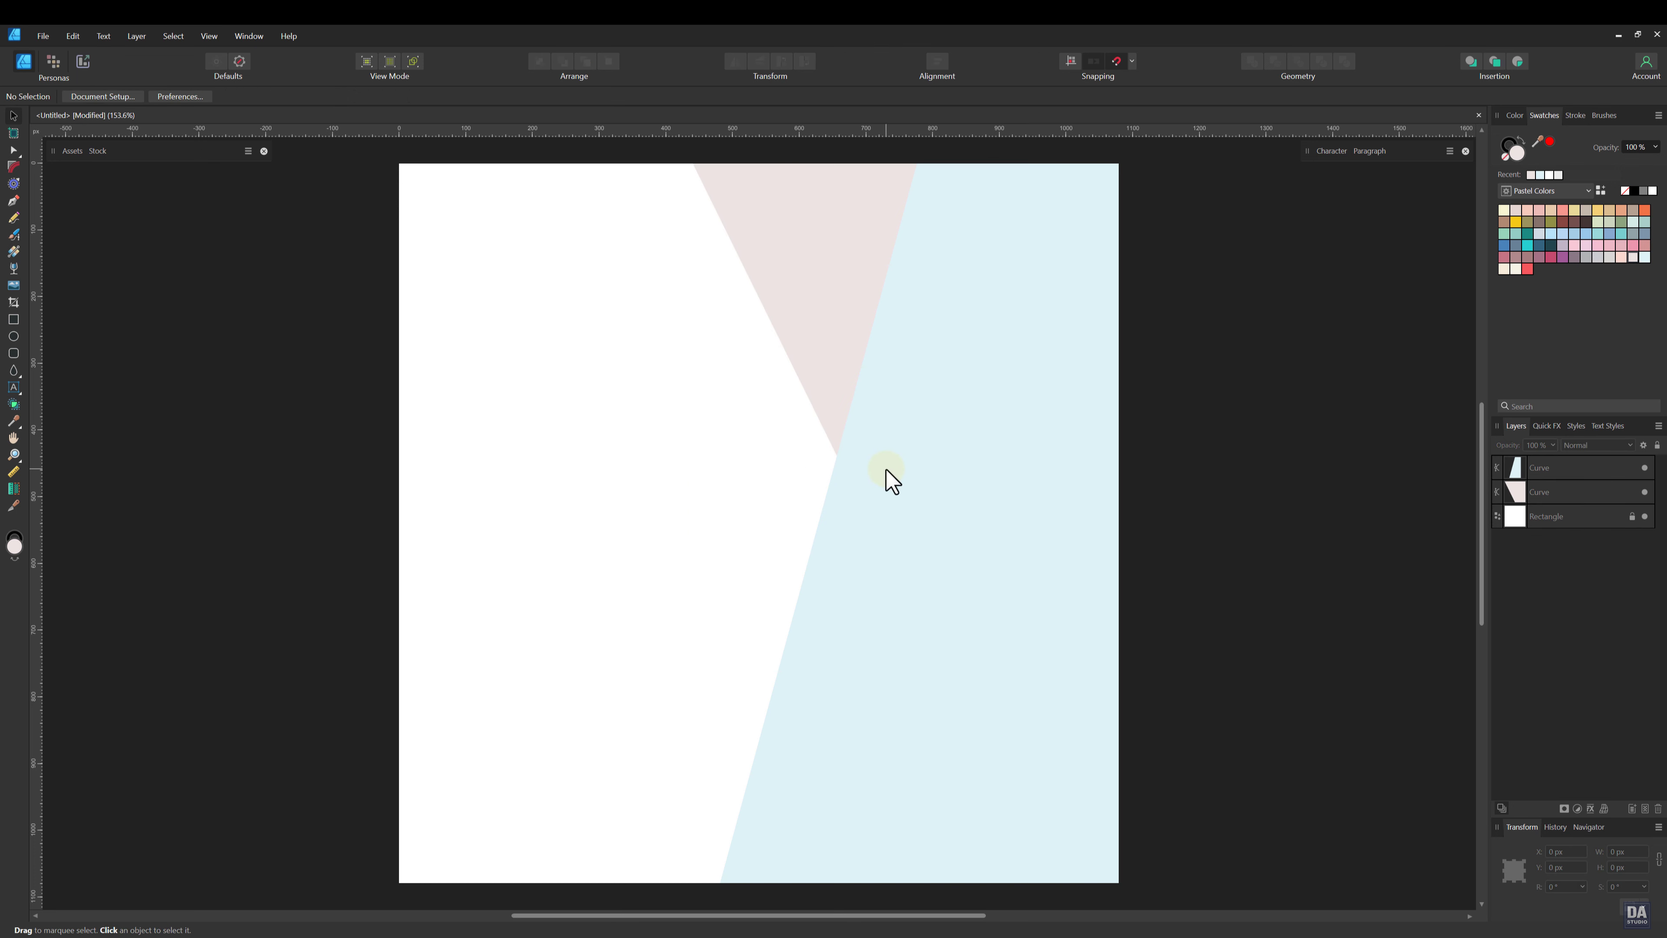
# Step: Place the rectangular frame with thick black corner accents from the Frames and Borders assets on the page
pyautogui.click(72, 150)
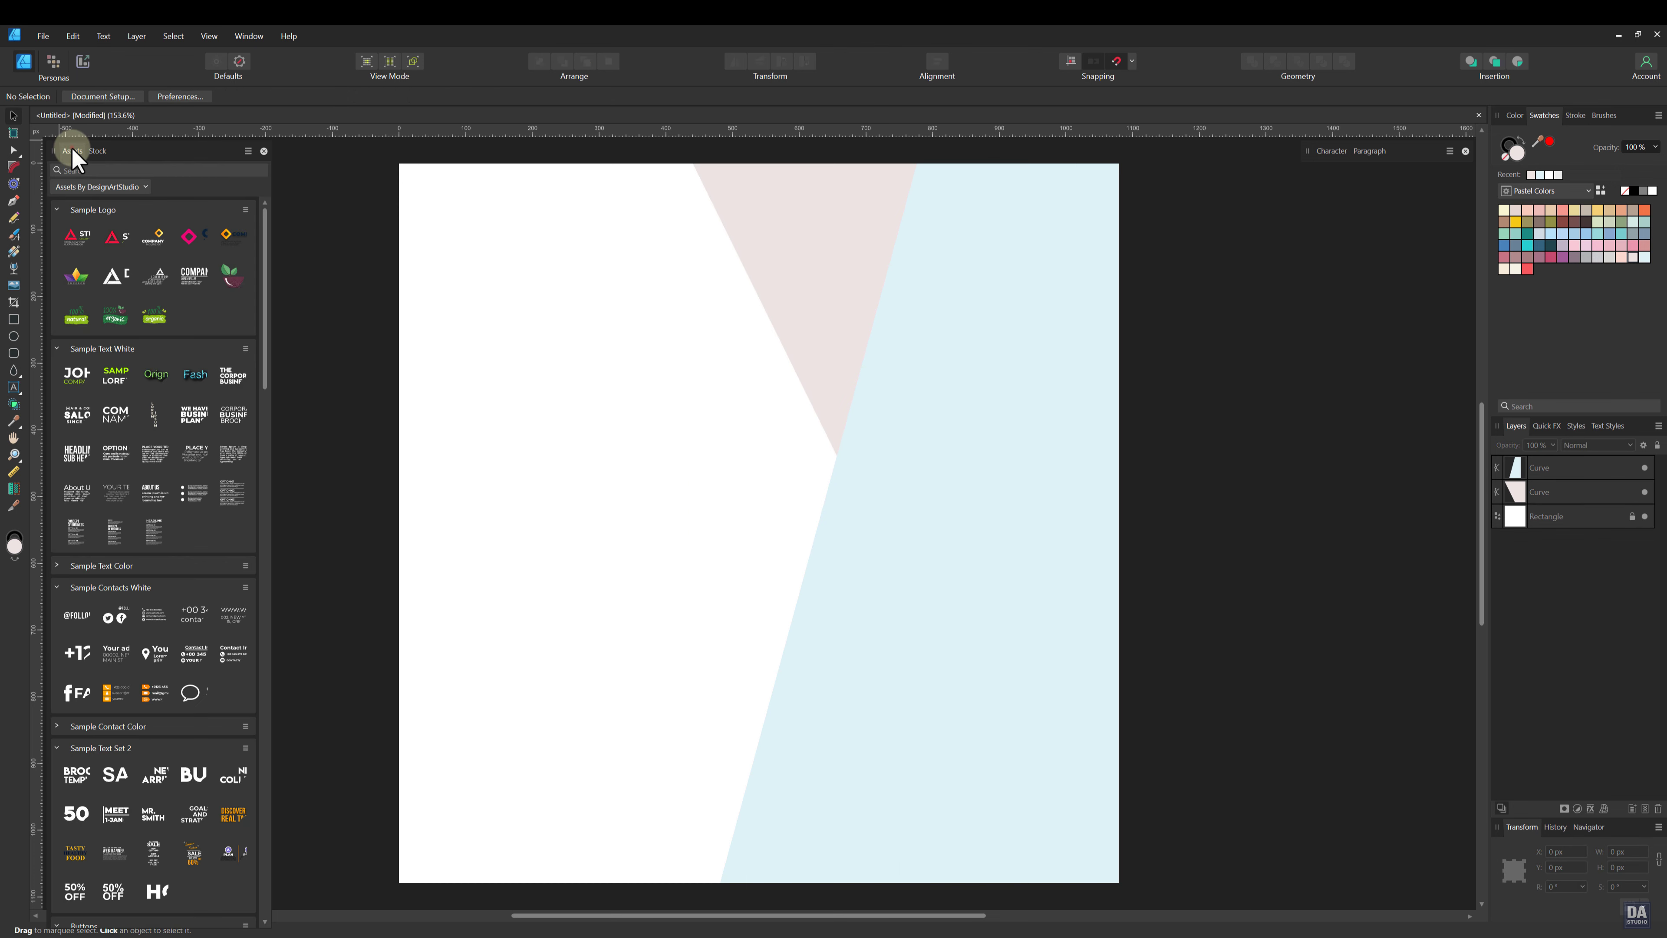
pyautogui.click(105, 187)
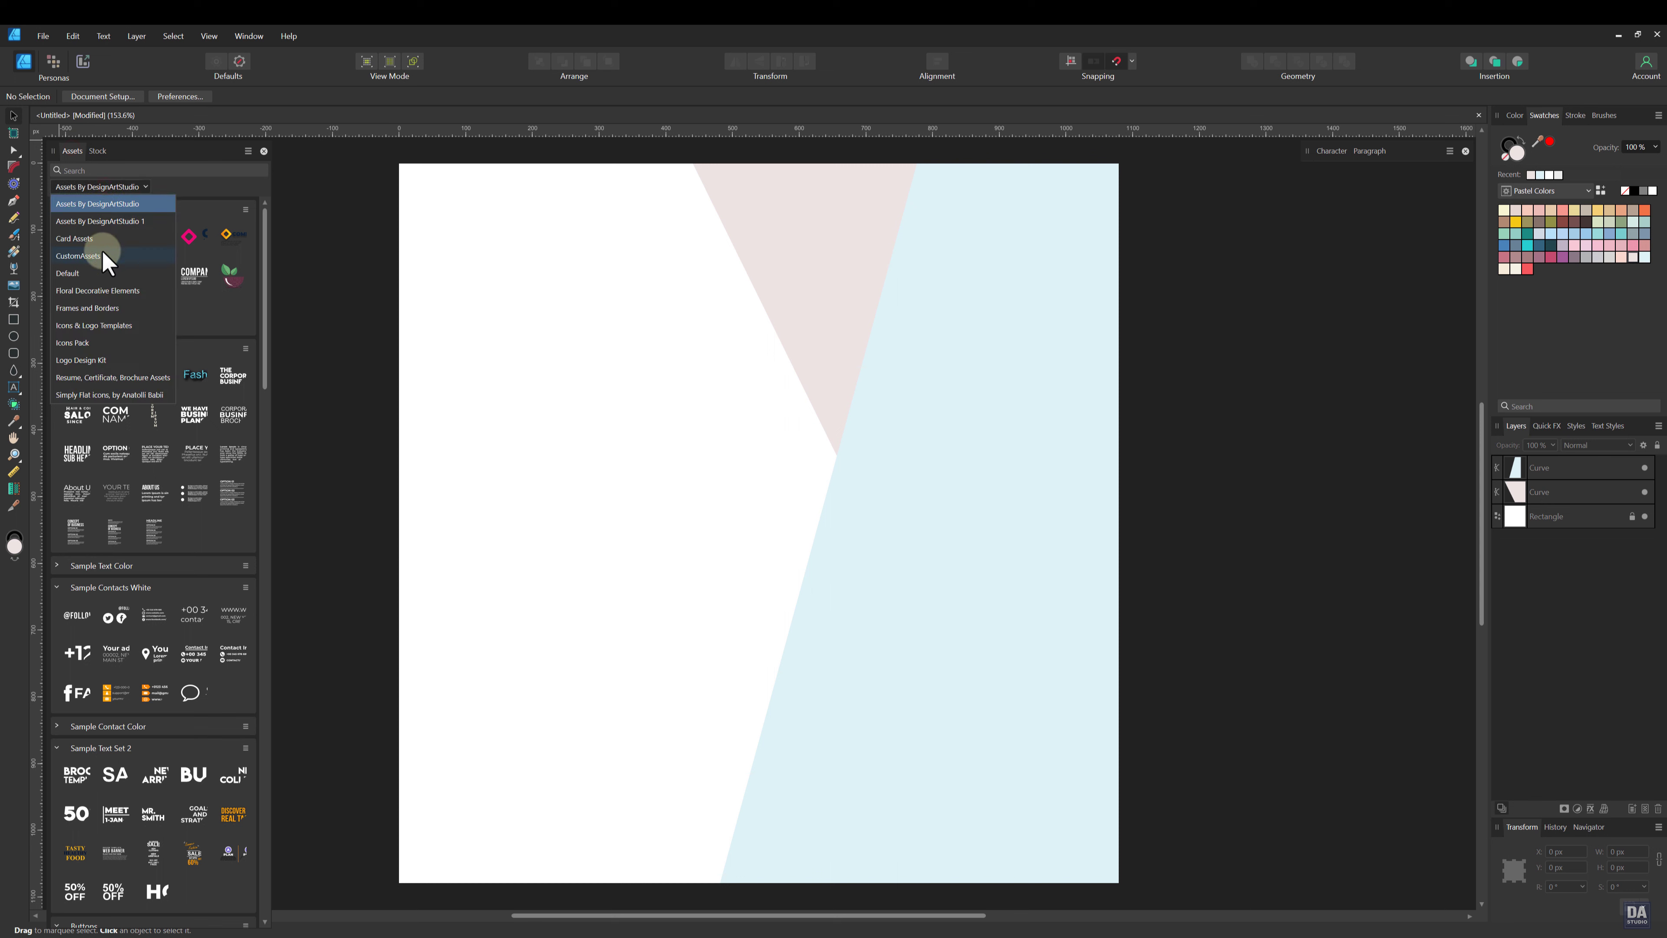
pyautogui.click(104, 291)
pyautogui.click(105, 187)
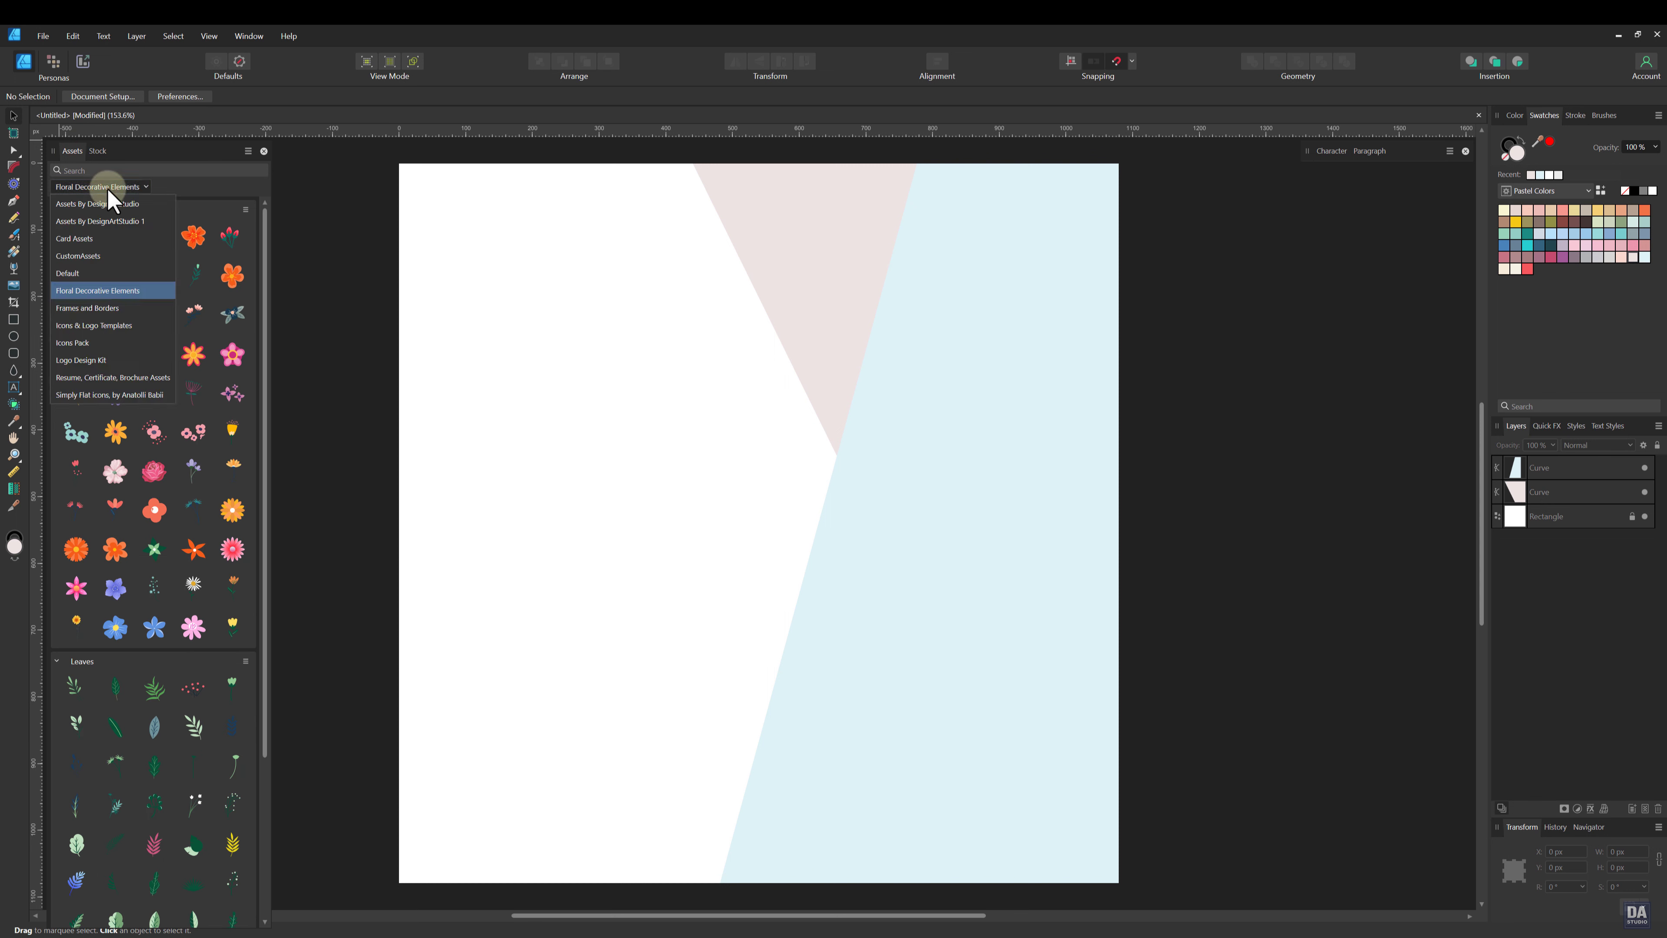
pyautogui.click(101, 310)
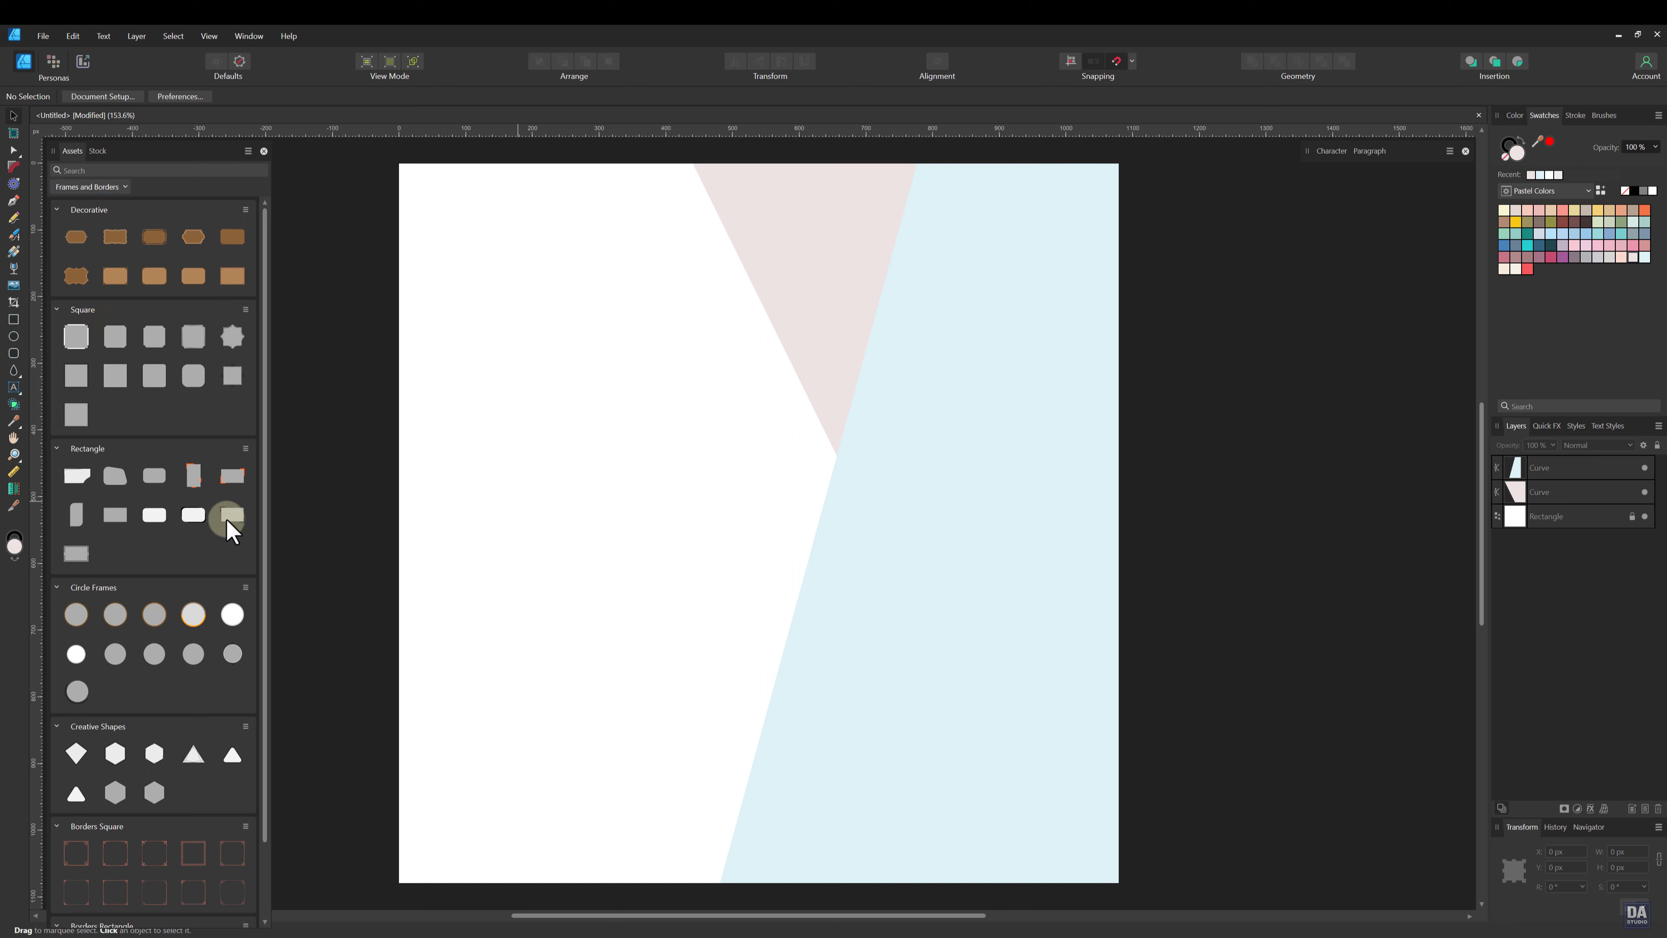
pyautogui.moveTo(227, 519); pyautogui.dragTo(765, 535)
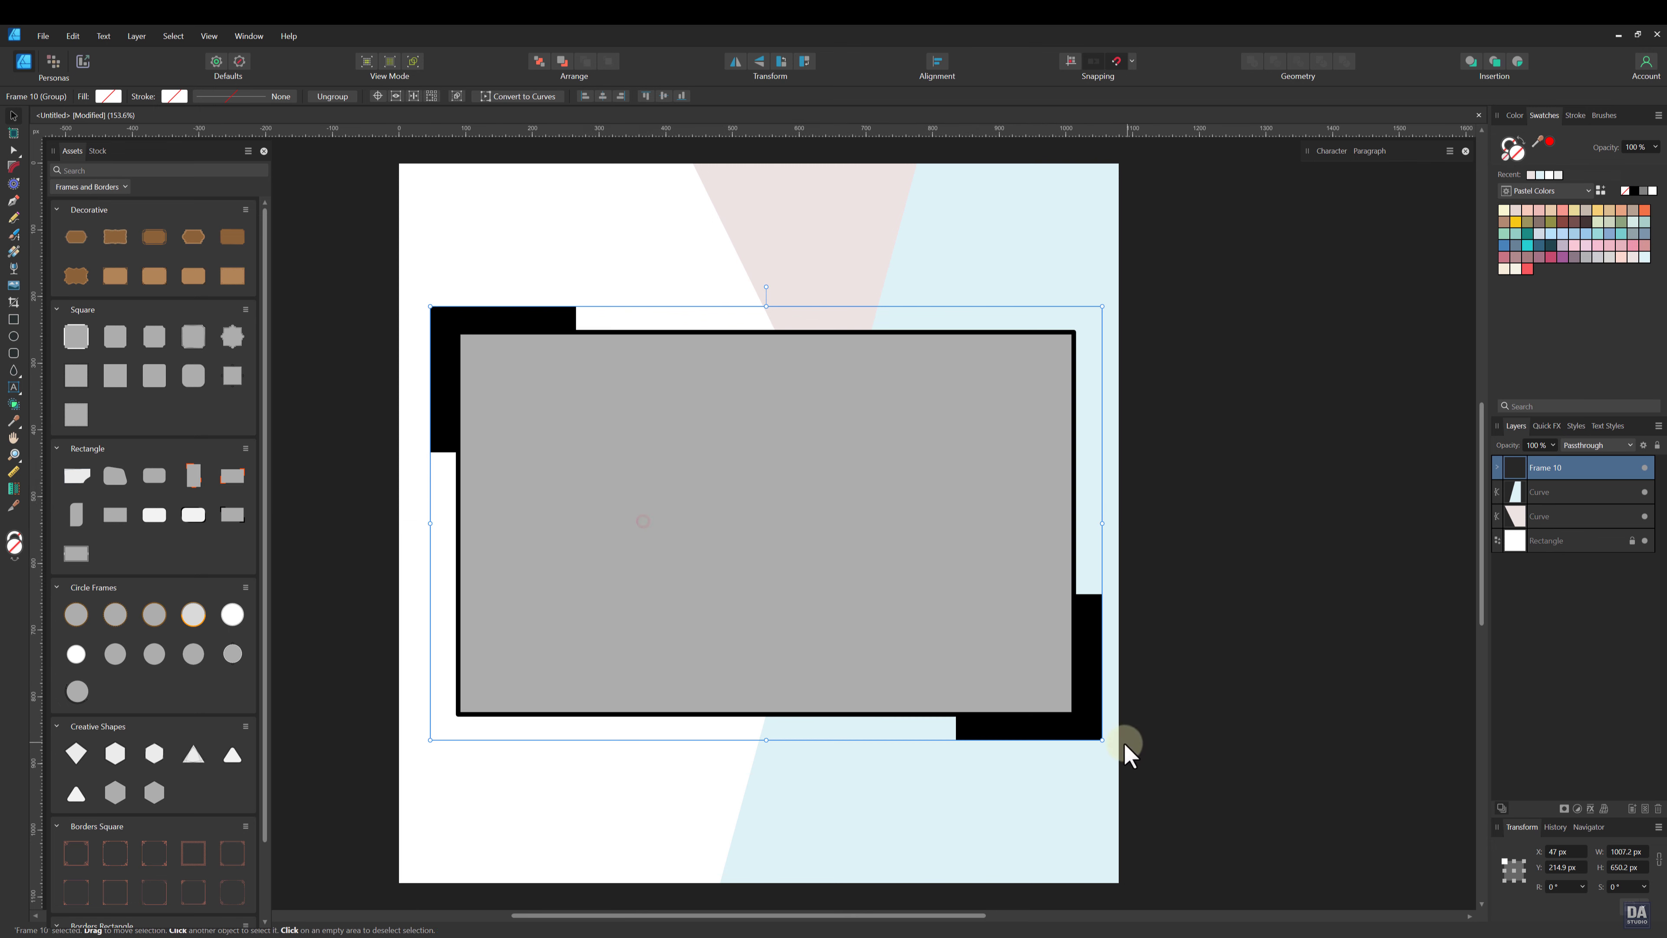
# Step: Rotate the frame 90° to portrait, scale it to about 763.6 × 492.9 px and place it over the light blue shape
pyautogui.moveTo(1102, 739); pyautogui.dragTo(879, 595)
pyautogui.click(781, 62)
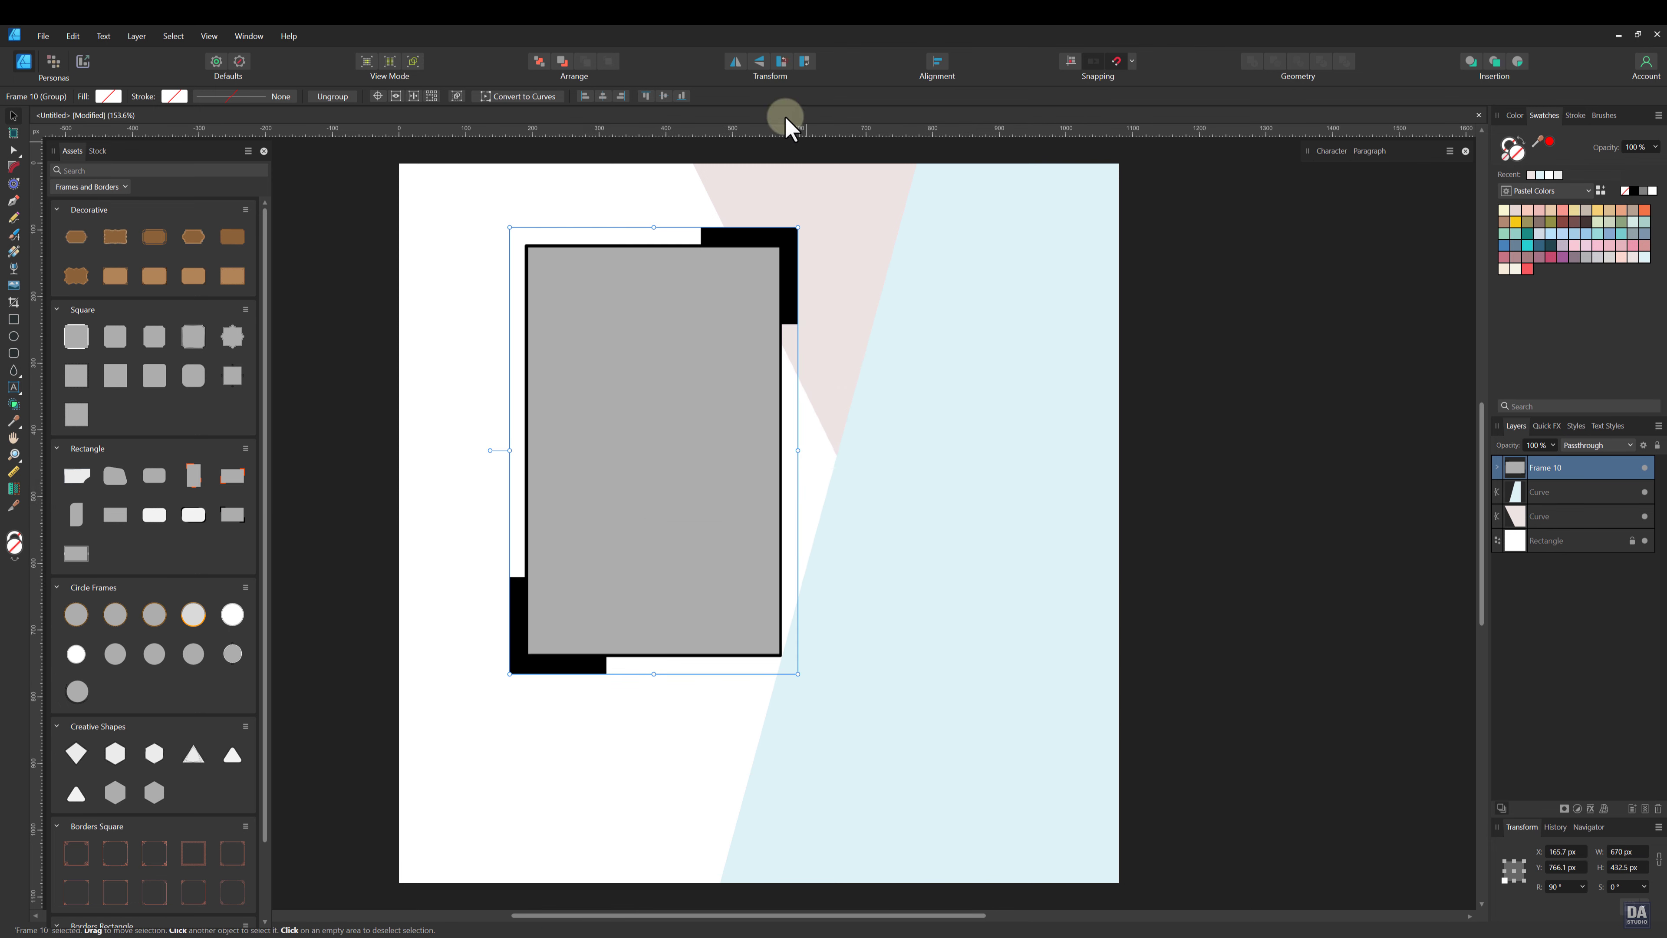
pyautogui.moveTo(685, 410); pyautogui.dragTo(985, 595)
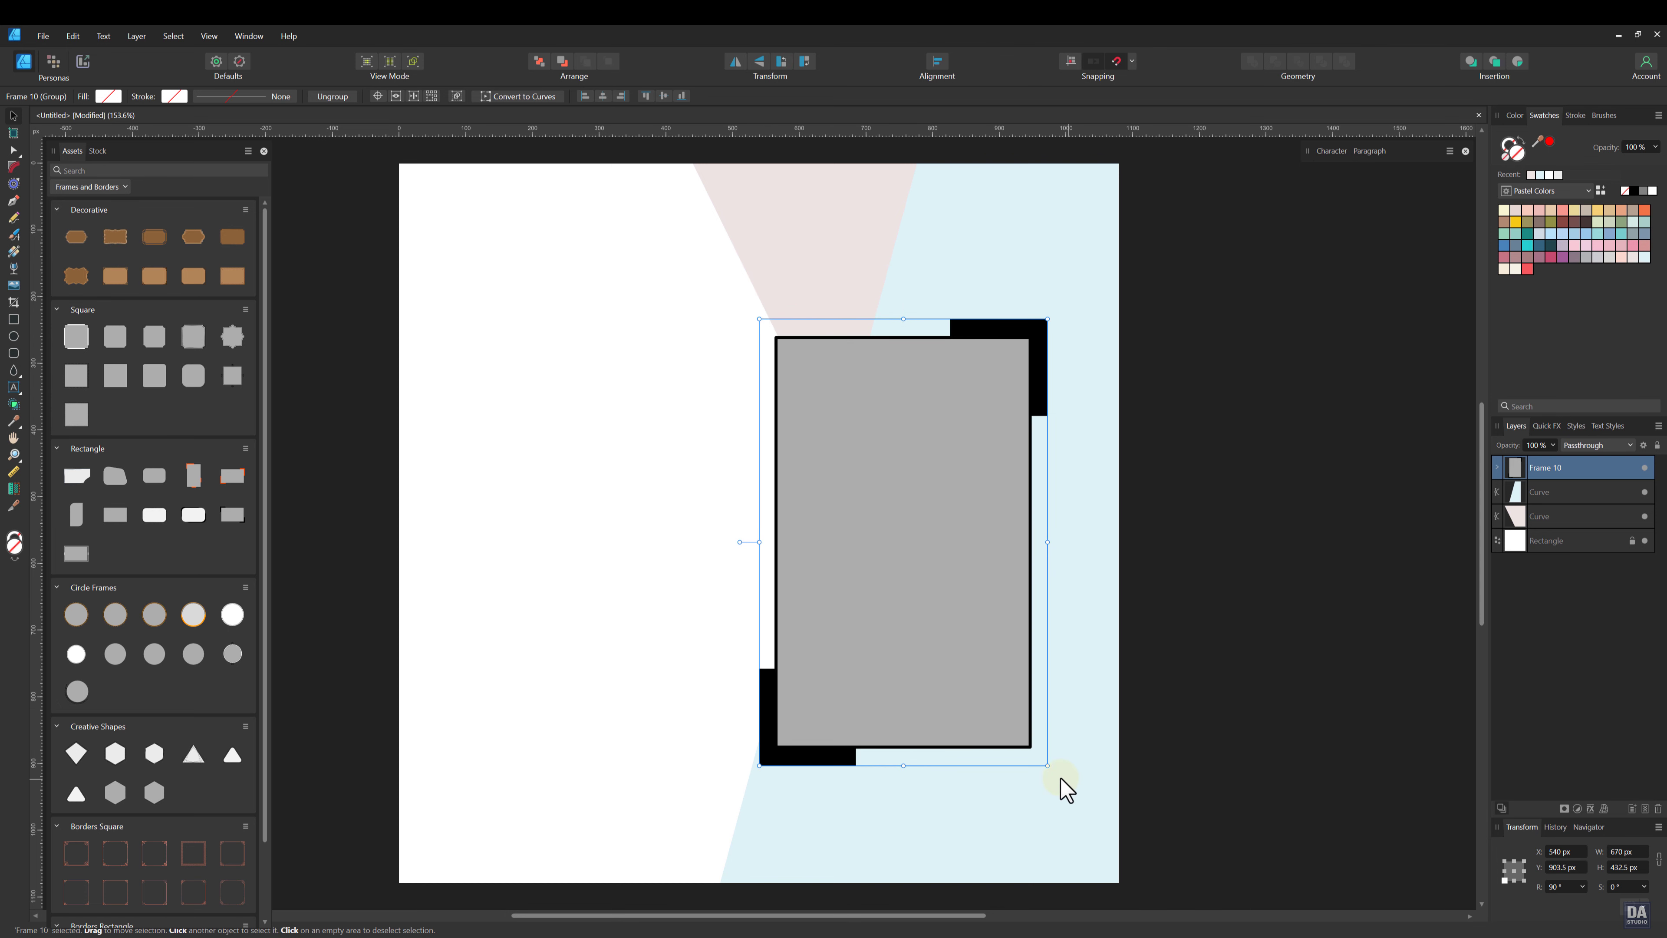
pyautogui.moveTo(1049, 766); pyautogui.dragTo(1078, 791)
pyautogui.moveTo(1006, 728); pyautogui.dragTo(1015, 718)
pyautogui.click(1212, 731)
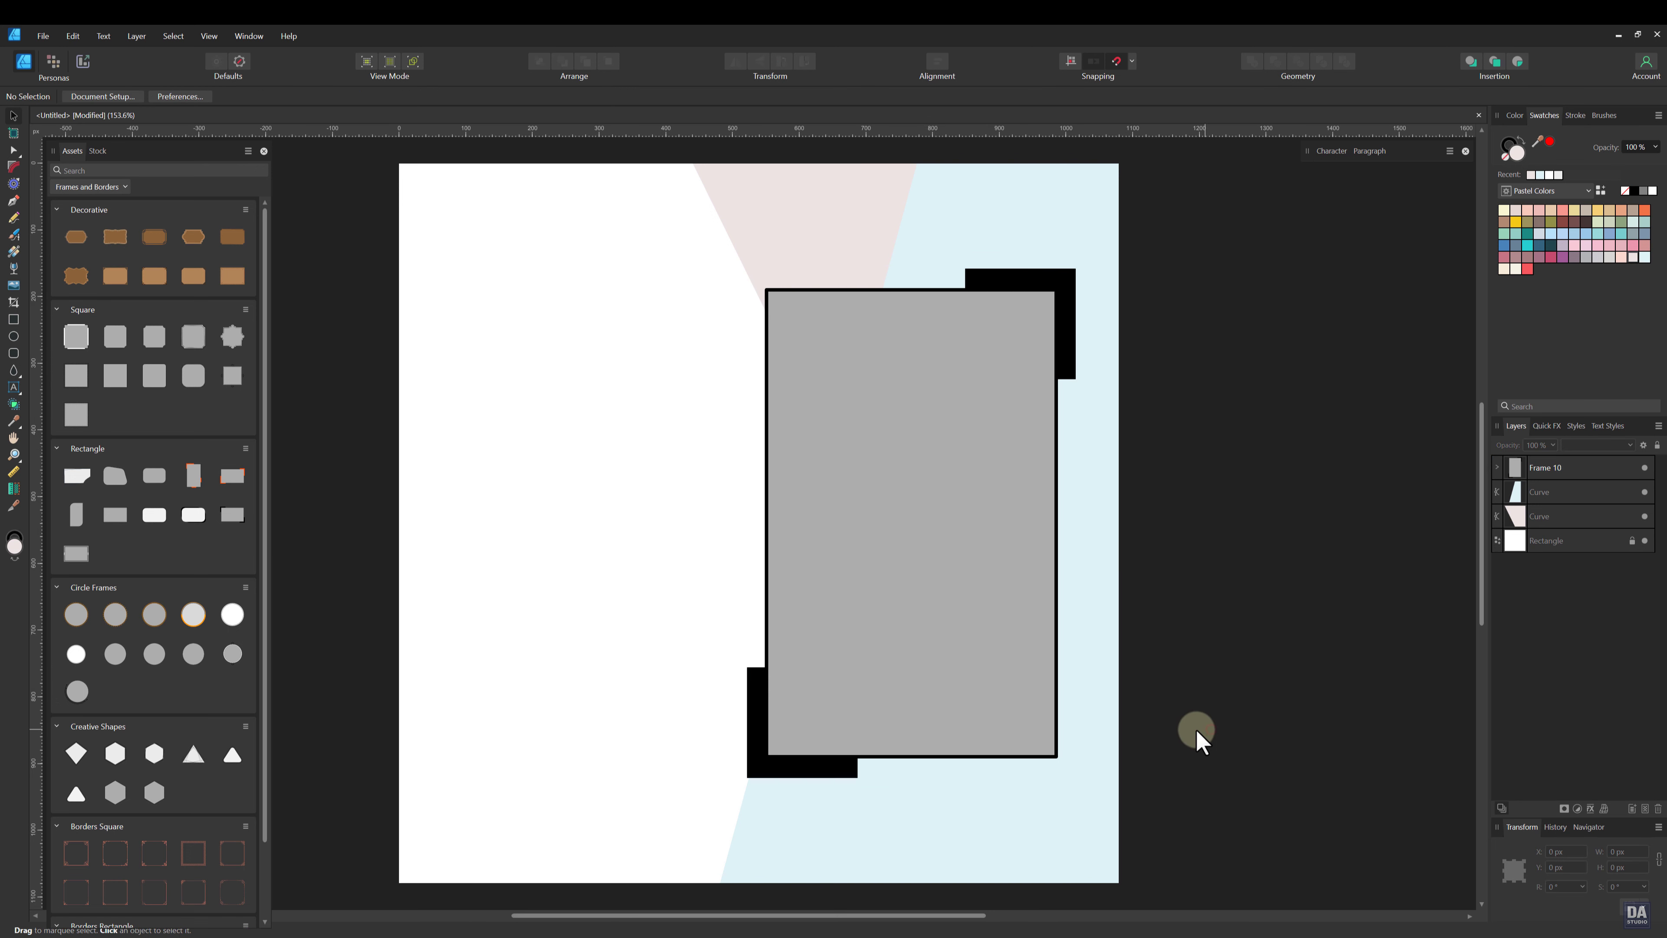
# Step: Try a horizontal flip on the portrait frame and undo it
pyautogui.click(953, 696)
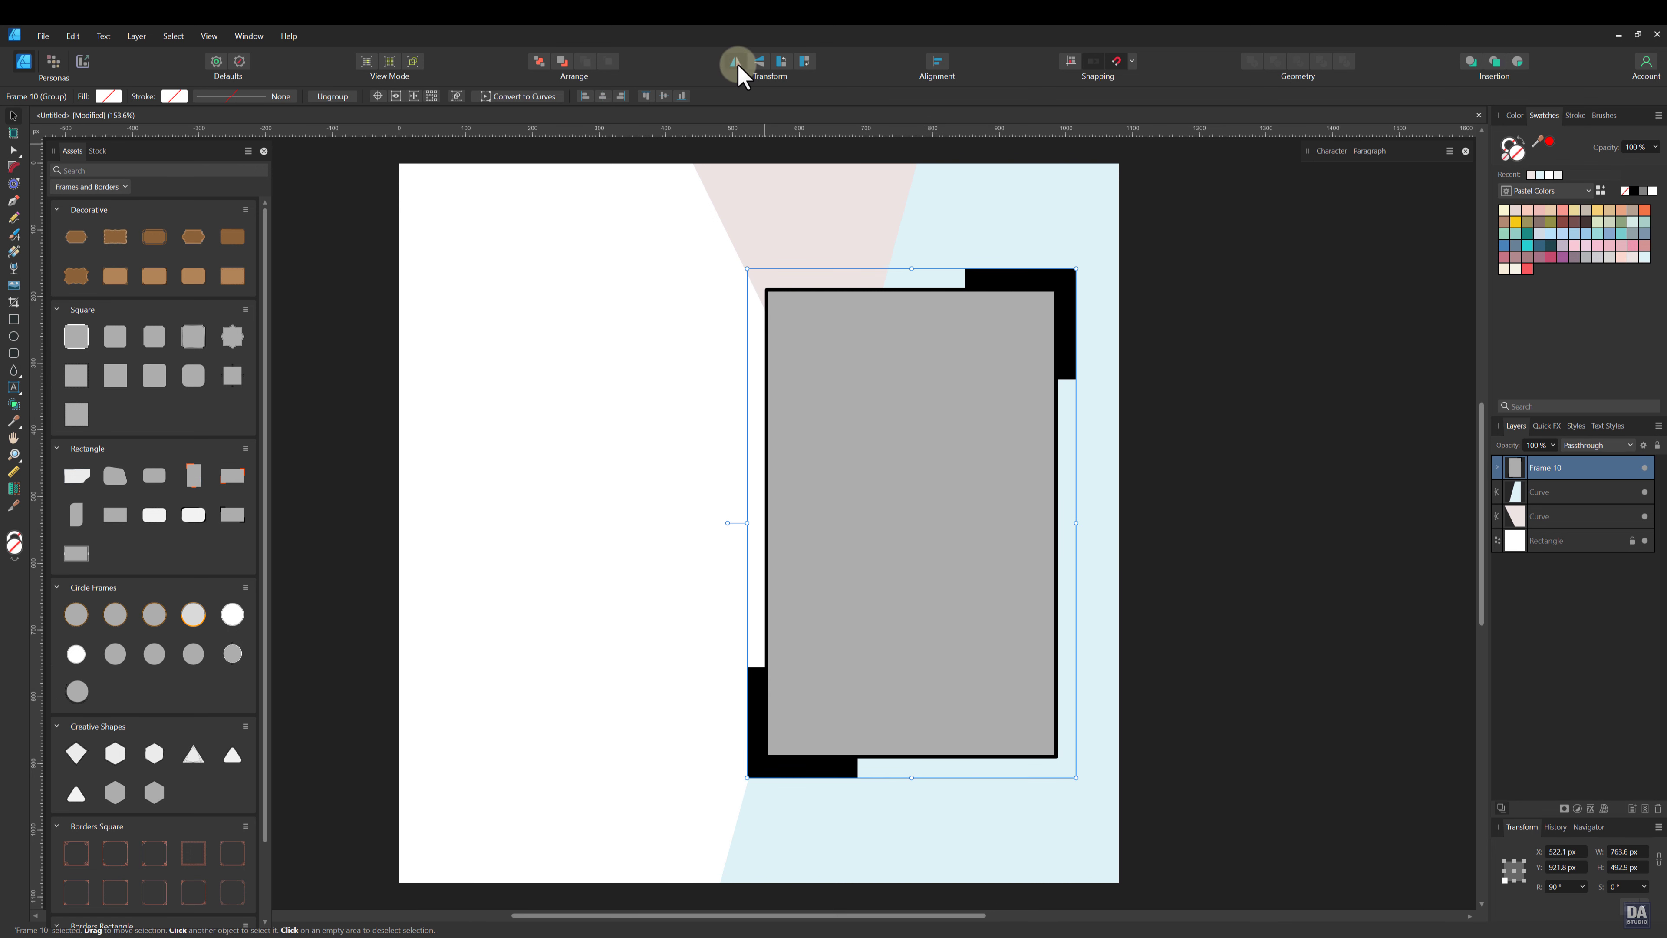
pyautogui.click(738, 65)
pyautogui.click(678, 422)
pyautogui.click(944, 570)
pyautogui.hotkey('ctrl', 'z')
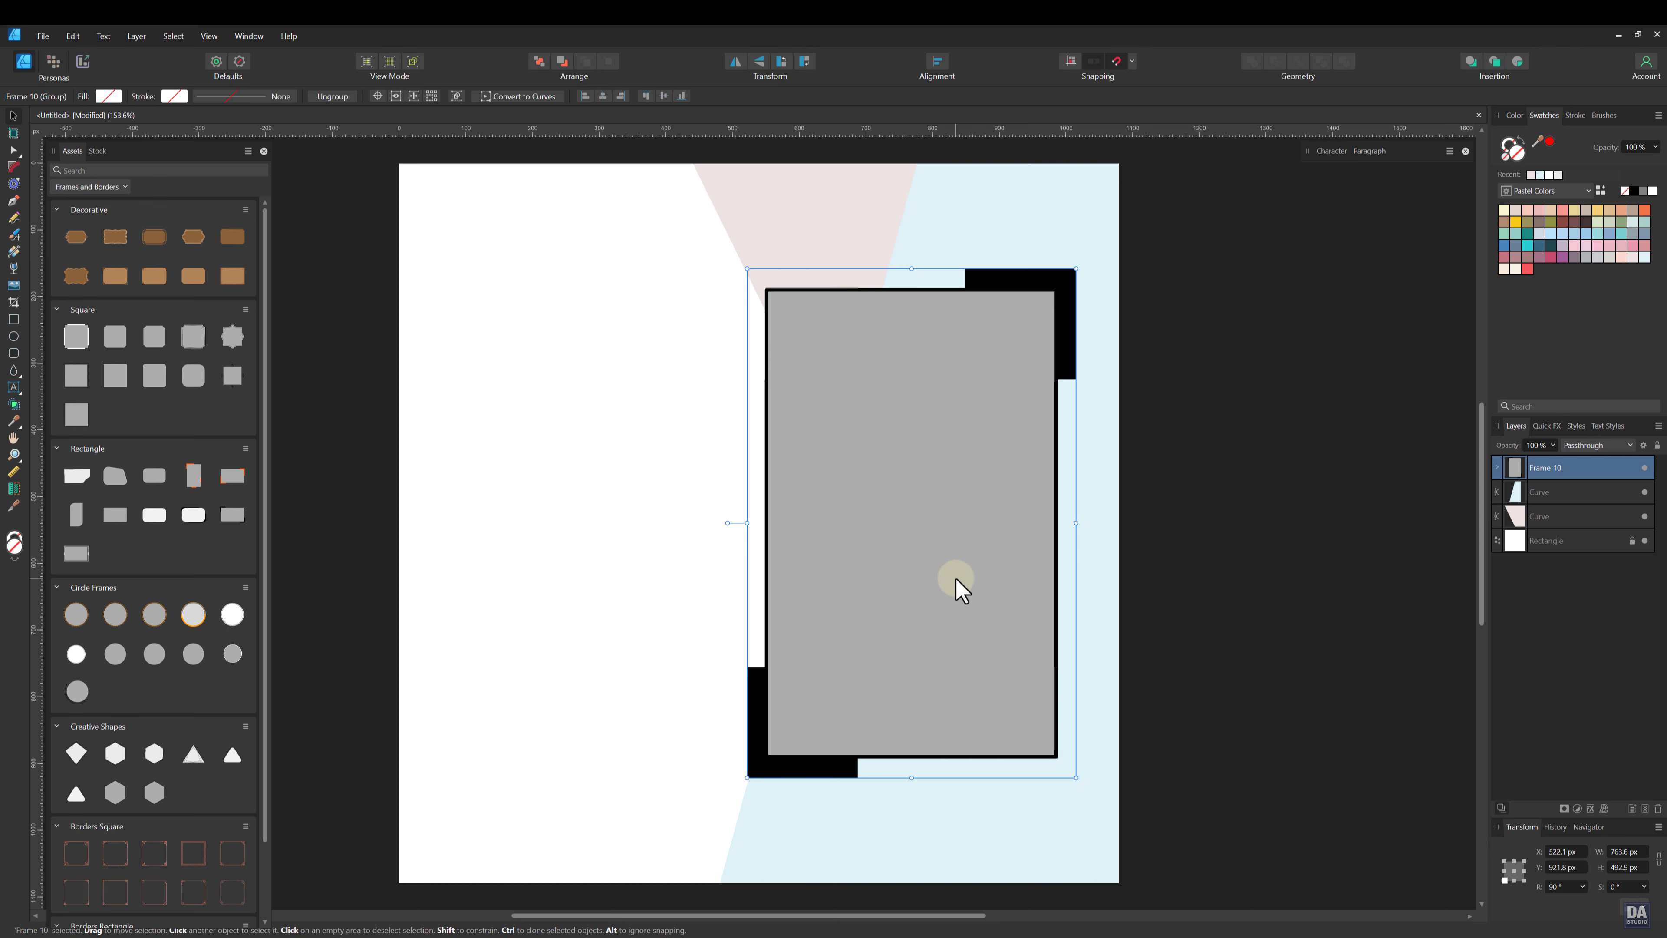
# Step: Nudge the portrait frame slightly left and down, and deselect it
pyautogui.moveTo(962, 590)
pyautogui.mouseDown()
pyautogui.moveTo(970, 601)
pyautogui.moveTo(930, 603)
pyautogui.moveTo(945, 606)
pyautogui.mouseUp()
pyautogui.click(1199, 623)
pyautogui.click(1267, 630)
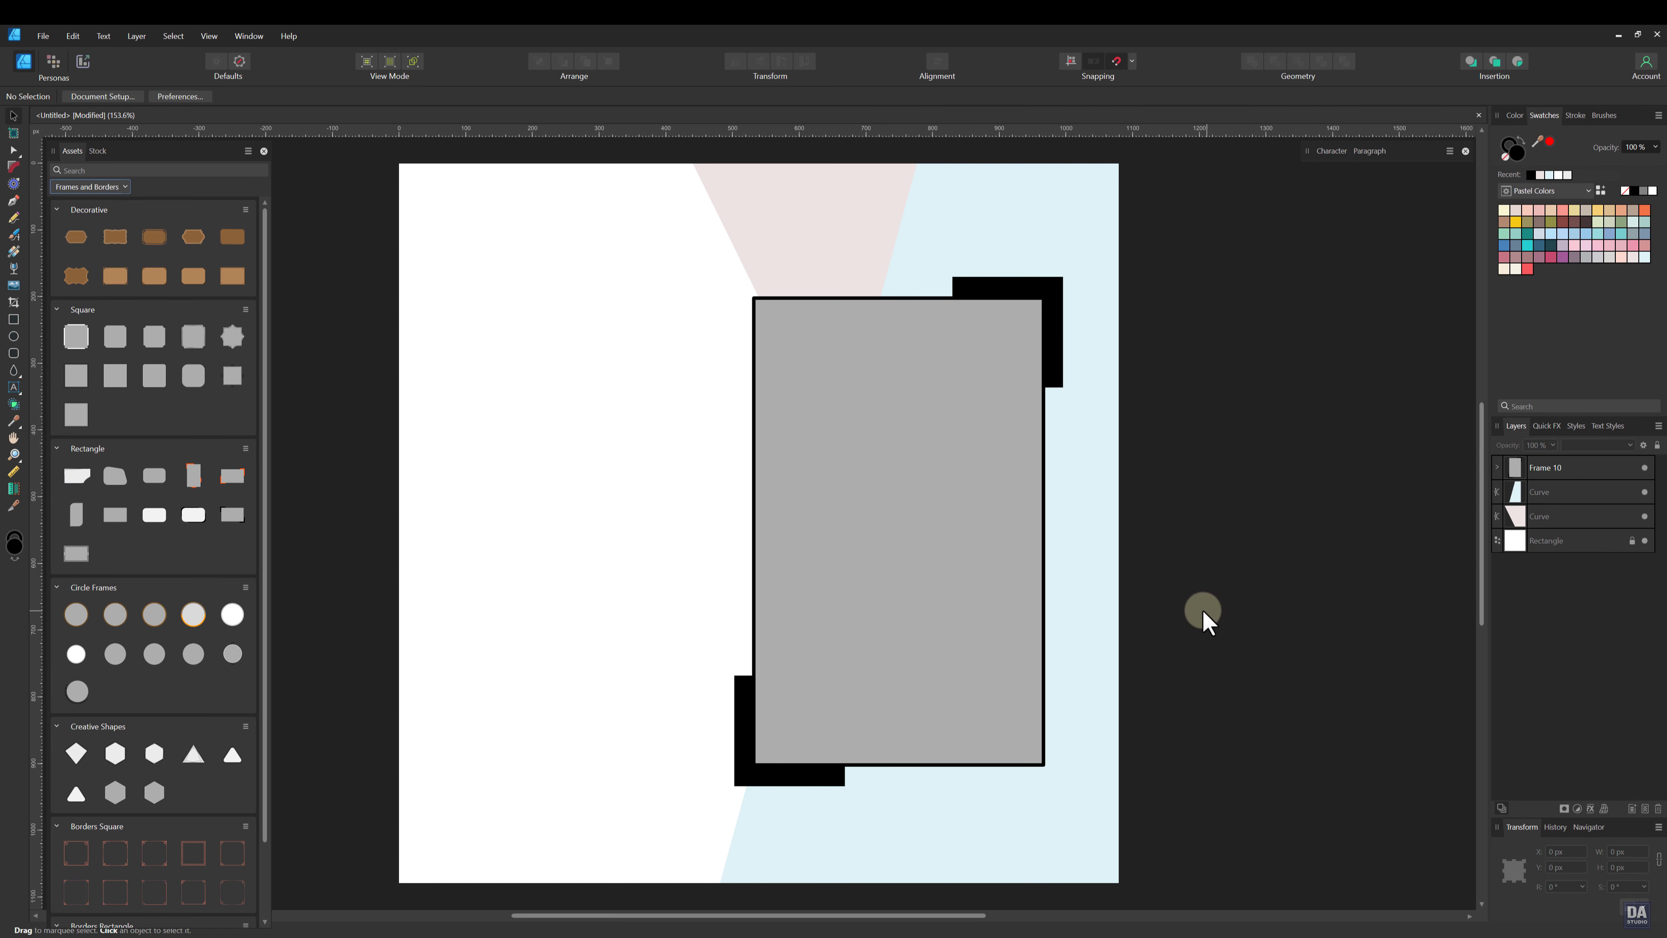
# Step: Place the Summer Fashion sale text from Assets By DesignArtStudio in the page's blank left area, scaled to about 434 × 585.3 px
pyautogui.click(122, 186)
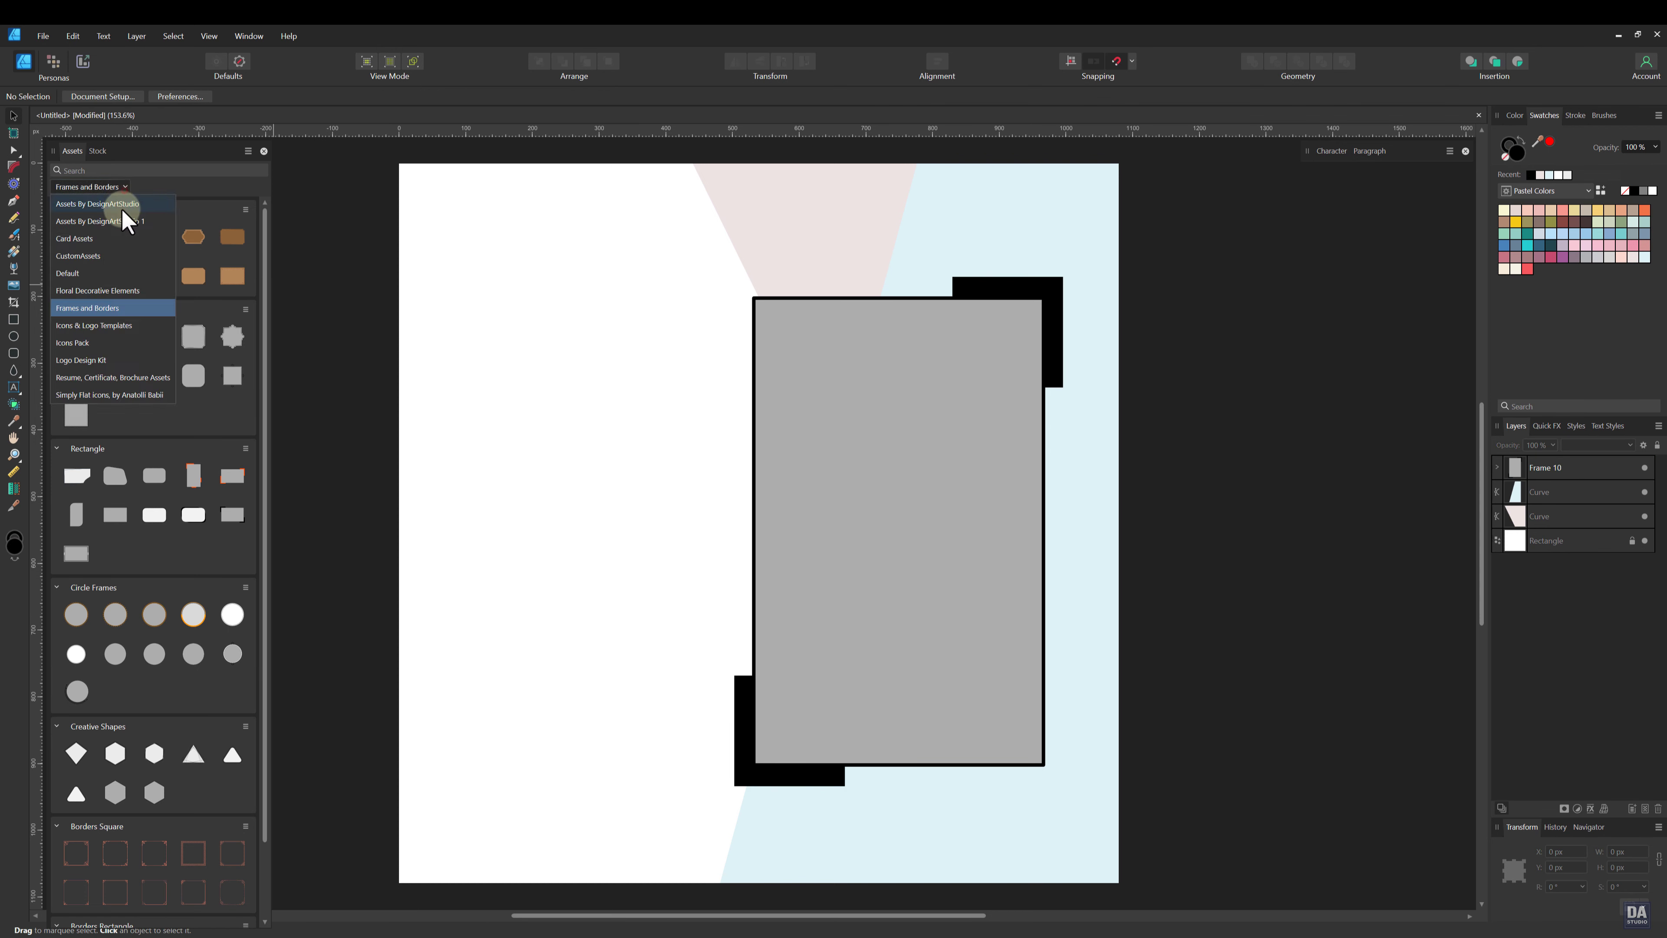
pyautogui.click(122, 208)
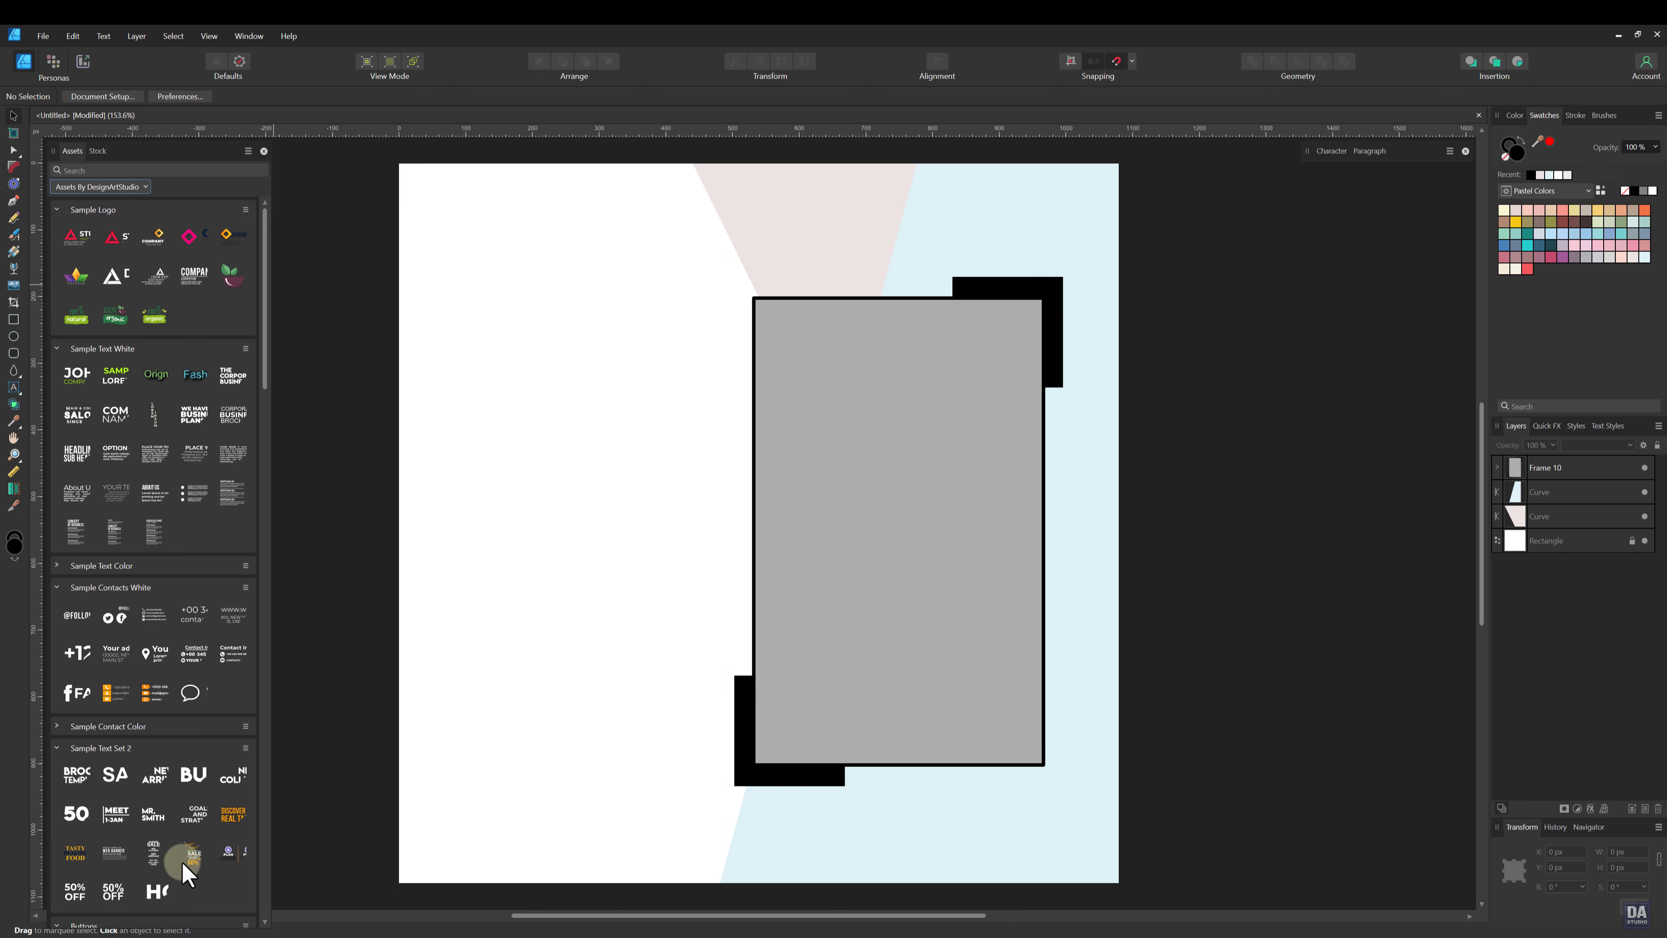
pyautogui.moveTo(192, 854); pyautogui.dragTo(547, 566)
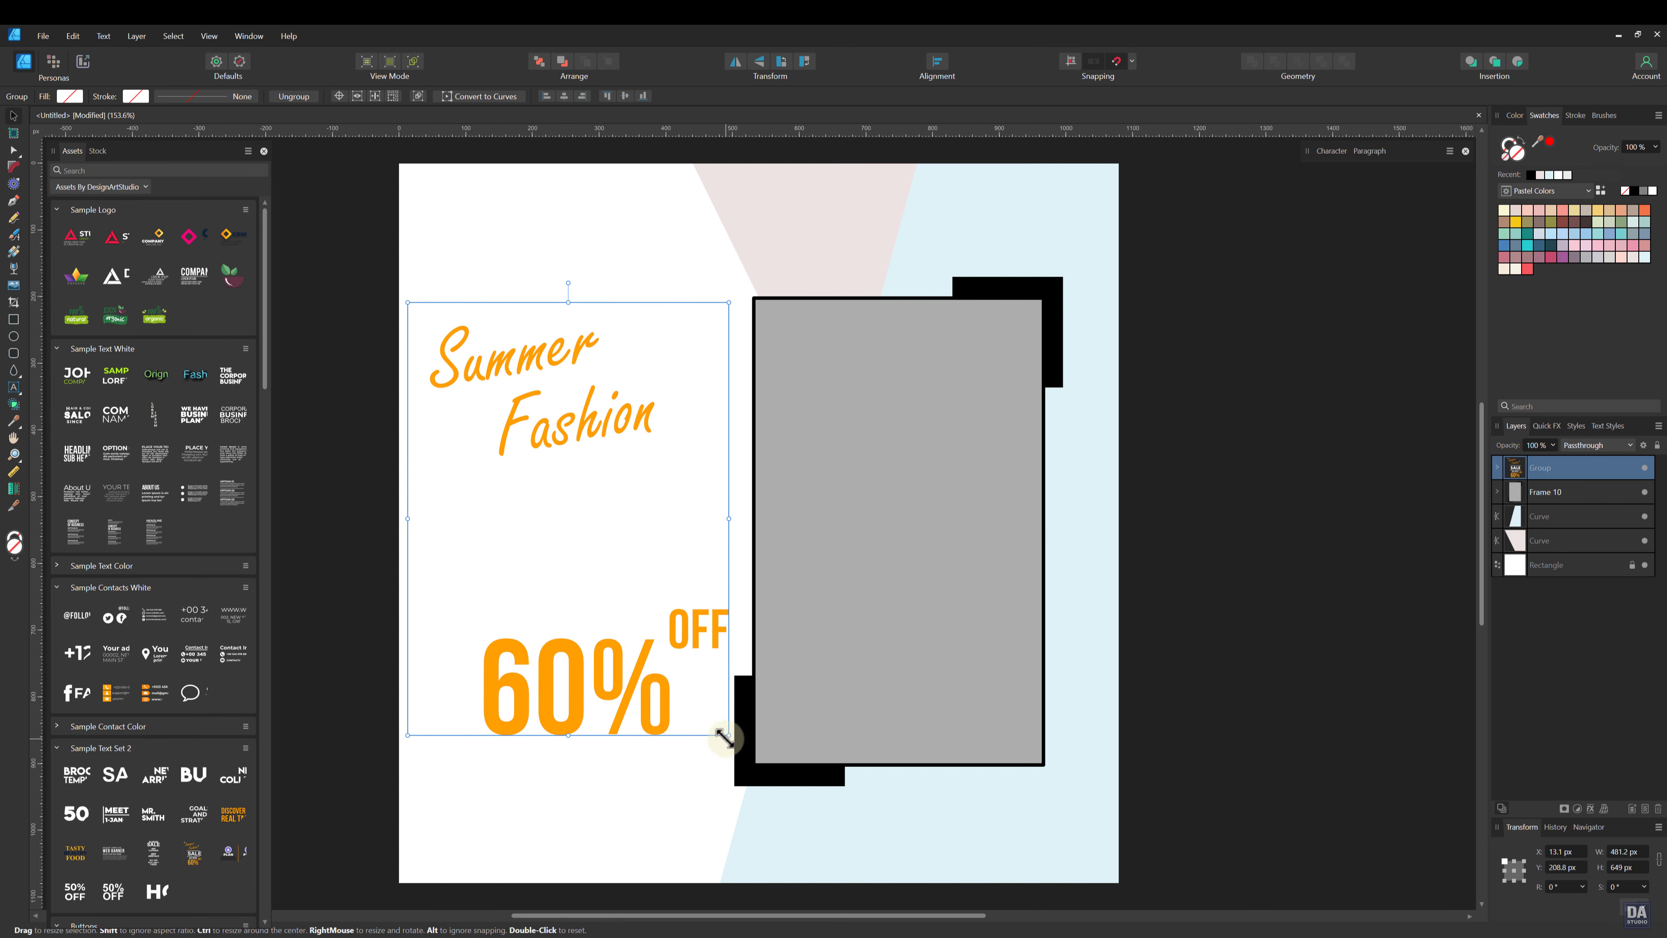
pyautogui.moveTo(727, 734); pyautogui.dragTo(689, 719)
pyautogui.moveTo(623, 630); pyautogui.dragTo(619, 638)
# Step: Colour the four small accent strokes around the Summer Fashion heading black
pyautogui.click(1499, 468)
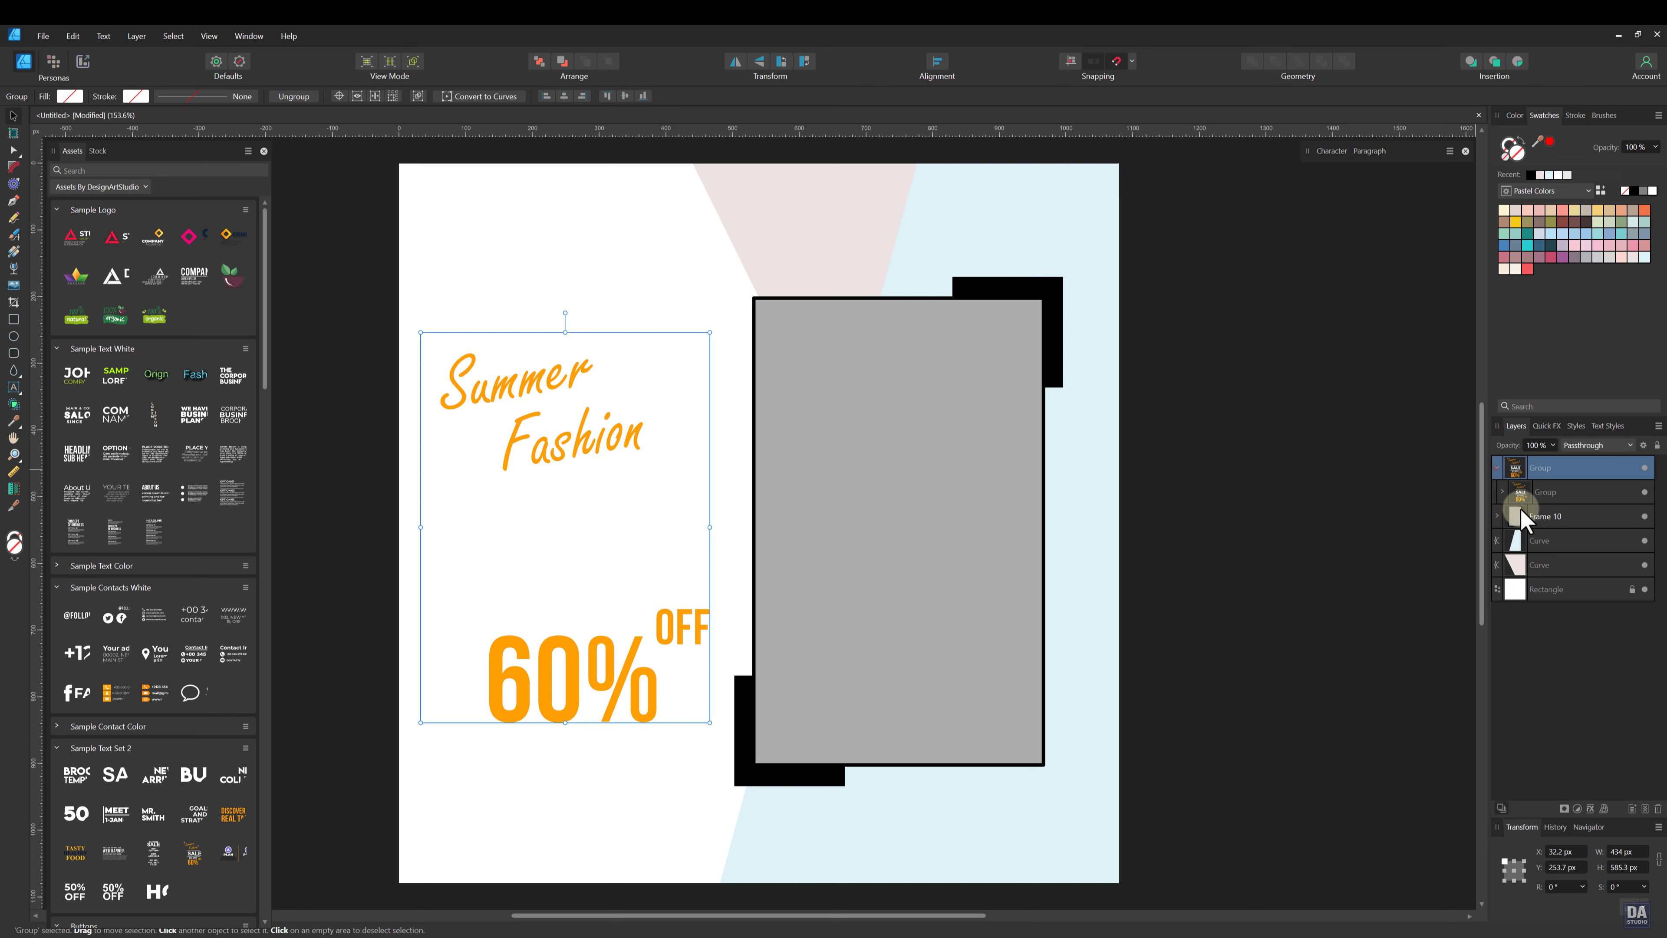
pyautogui.click(1502, 492)
pyautogui.click(1538, 542)
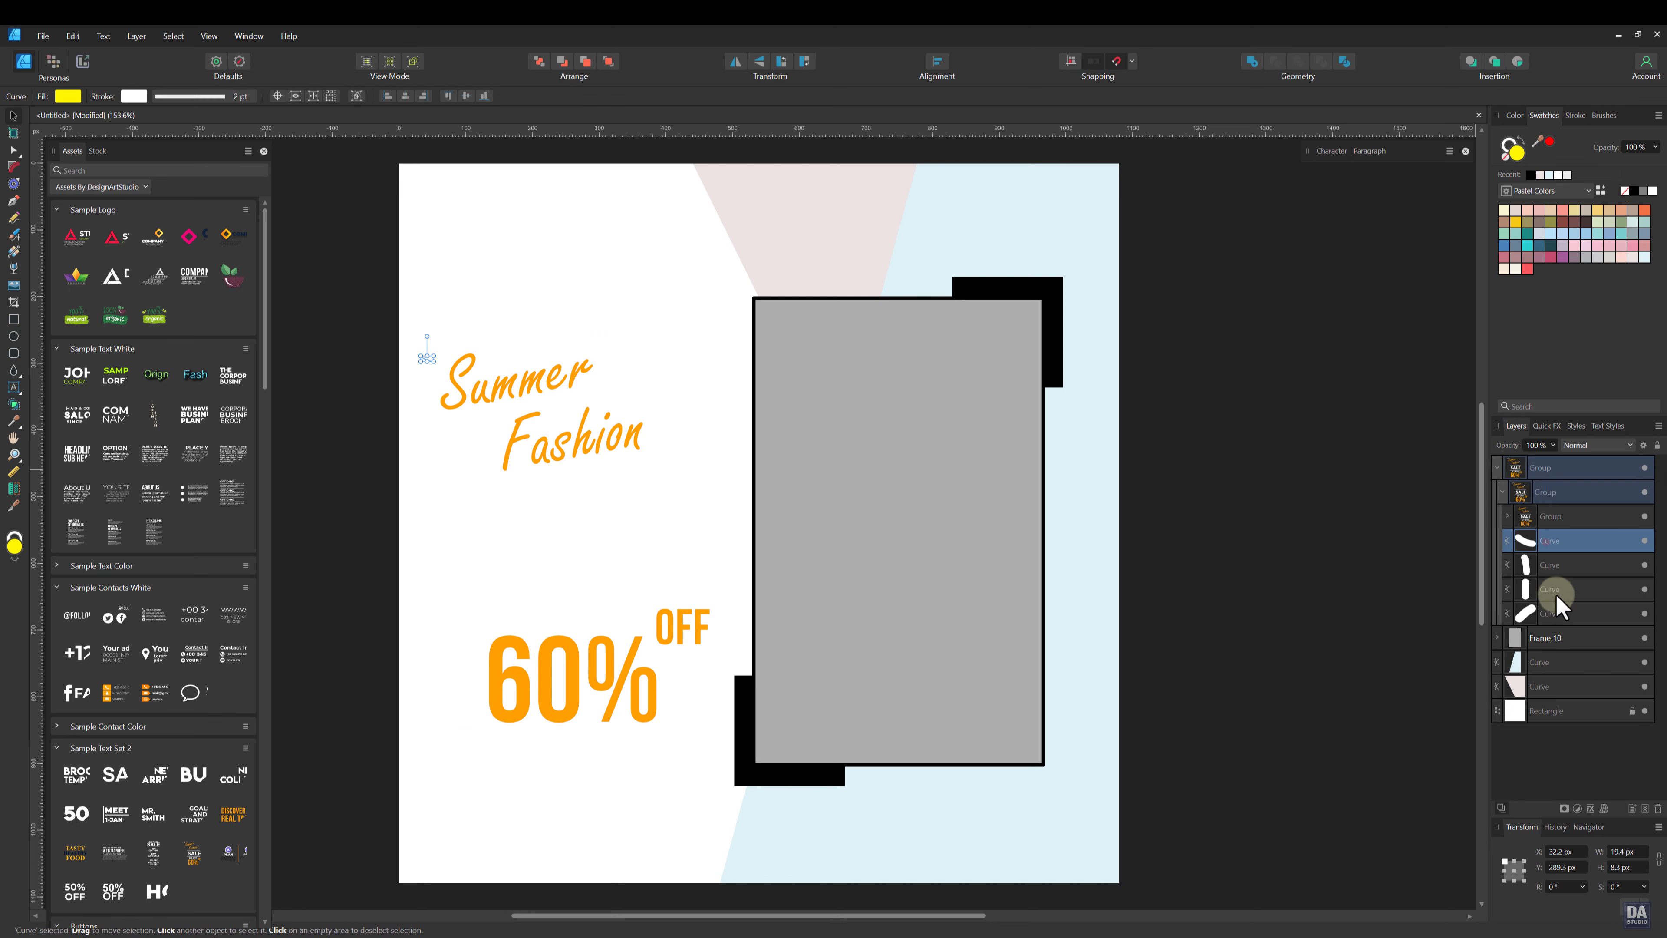
pyautogui.keyDown('shift'); pyautogui.click(1557, 607); pyautogui.keyUp('shift')
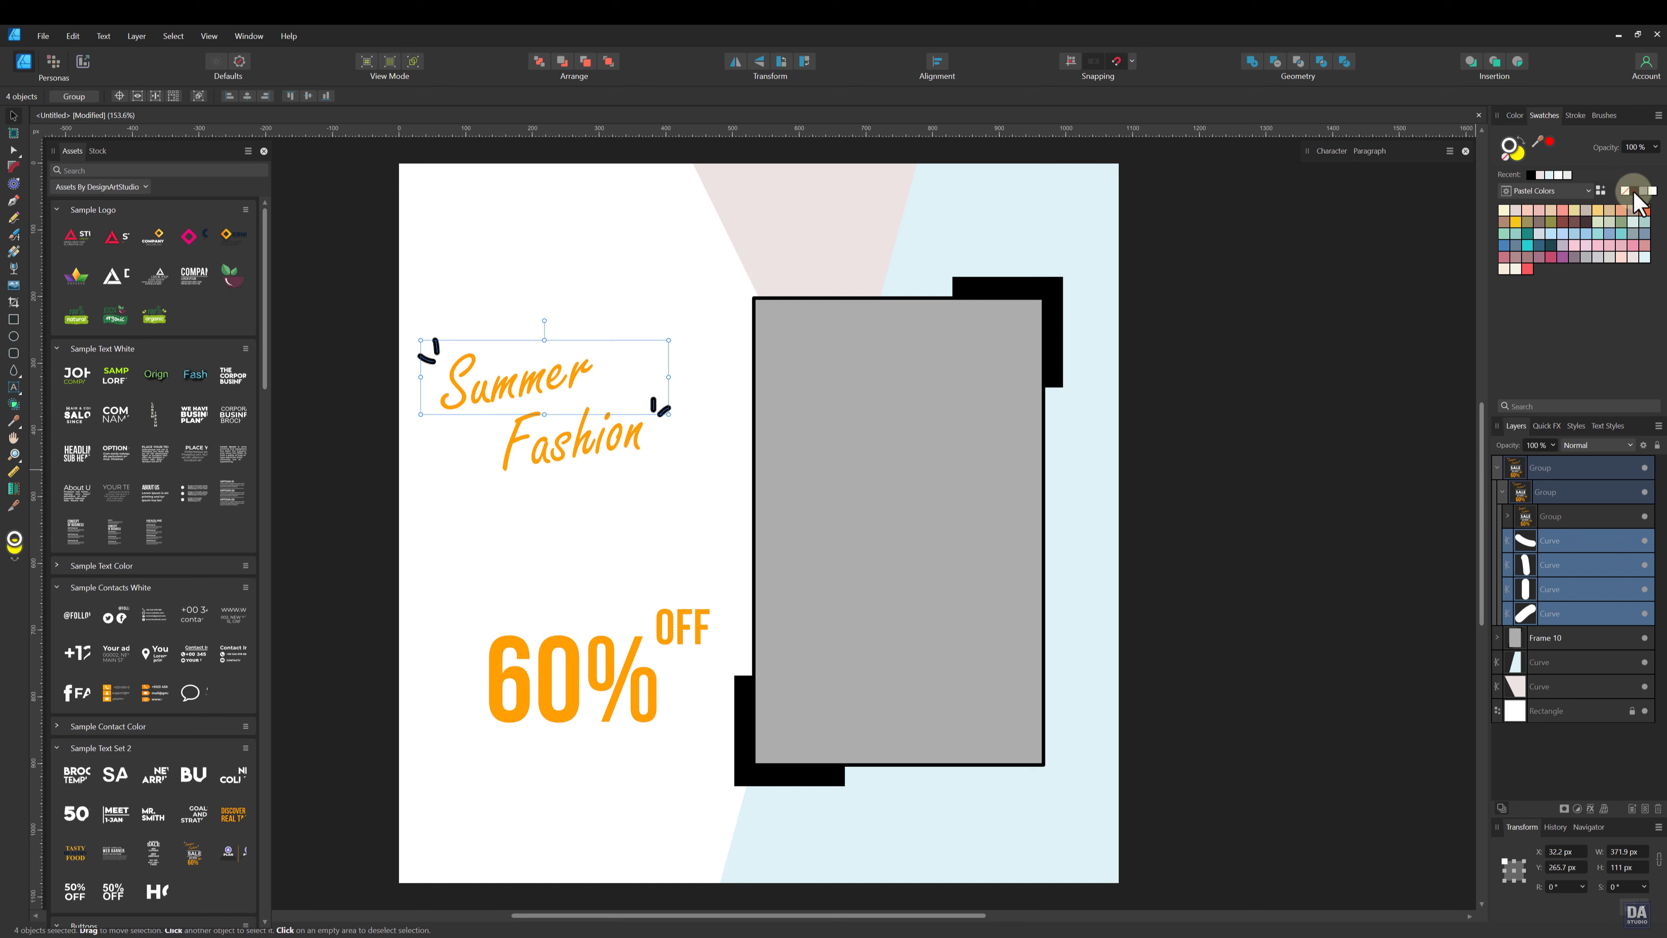
# Step: Fill the SALE text, the GET UPTO text and the two thin divider rectangles with black
pyautogui.click(1508, 516)
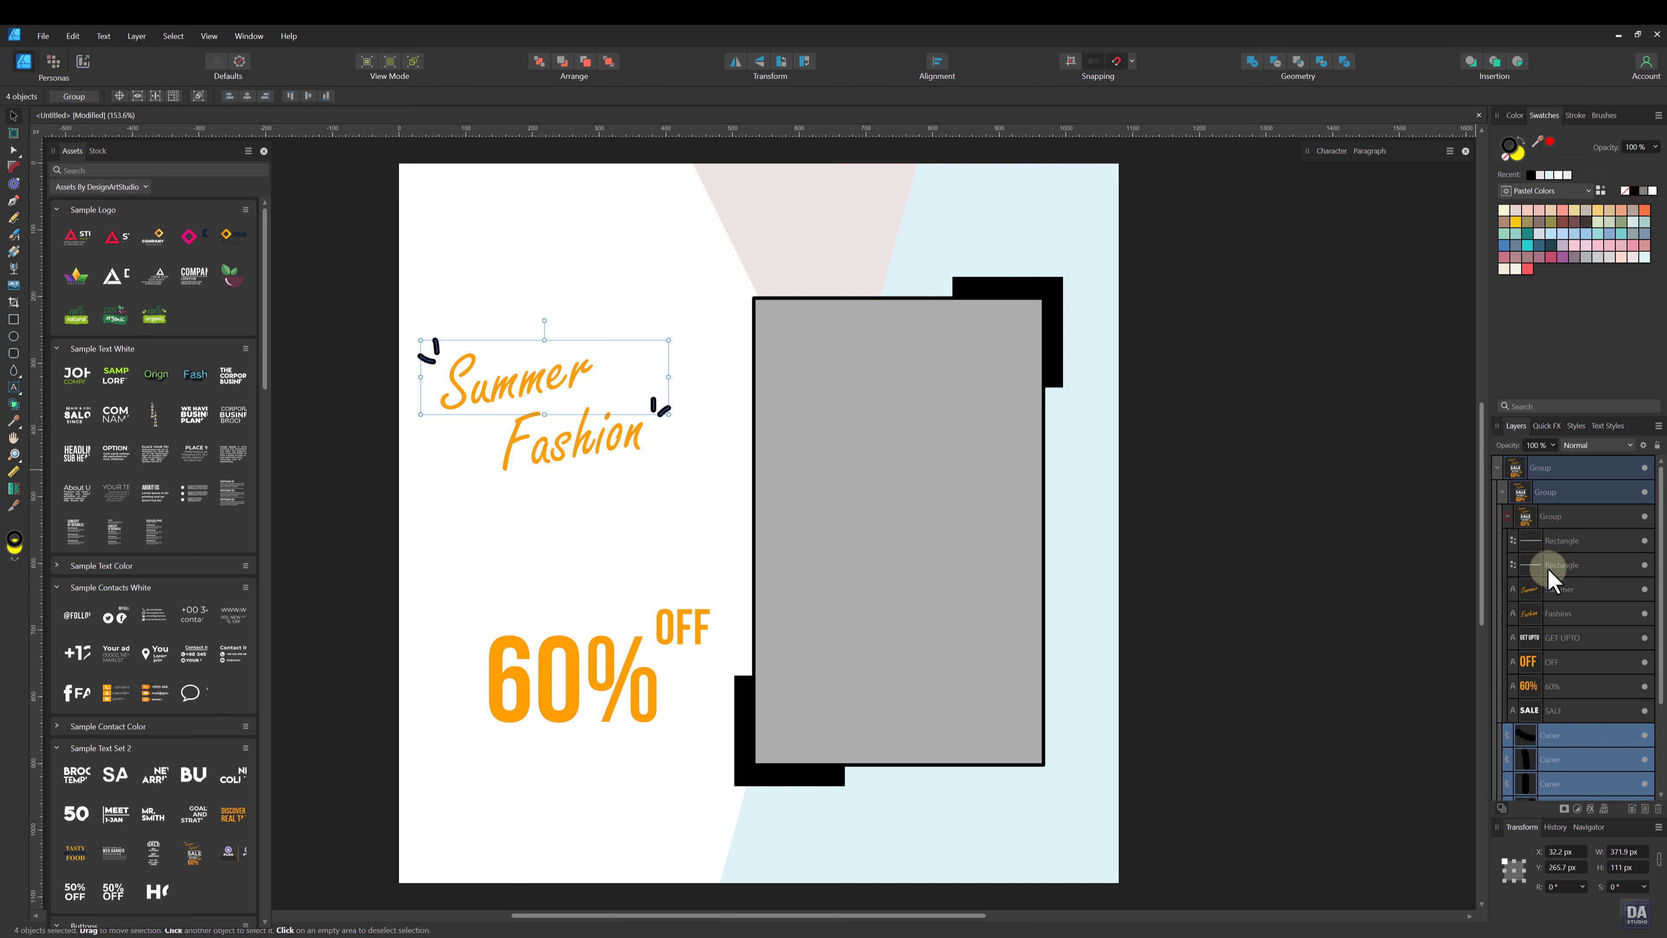
pyautogui.click(1555, 640)
pyautogui.keyDown('ctrl'); pyautogui.click(1559, 709); pyautogui.keyUp('ctrl')
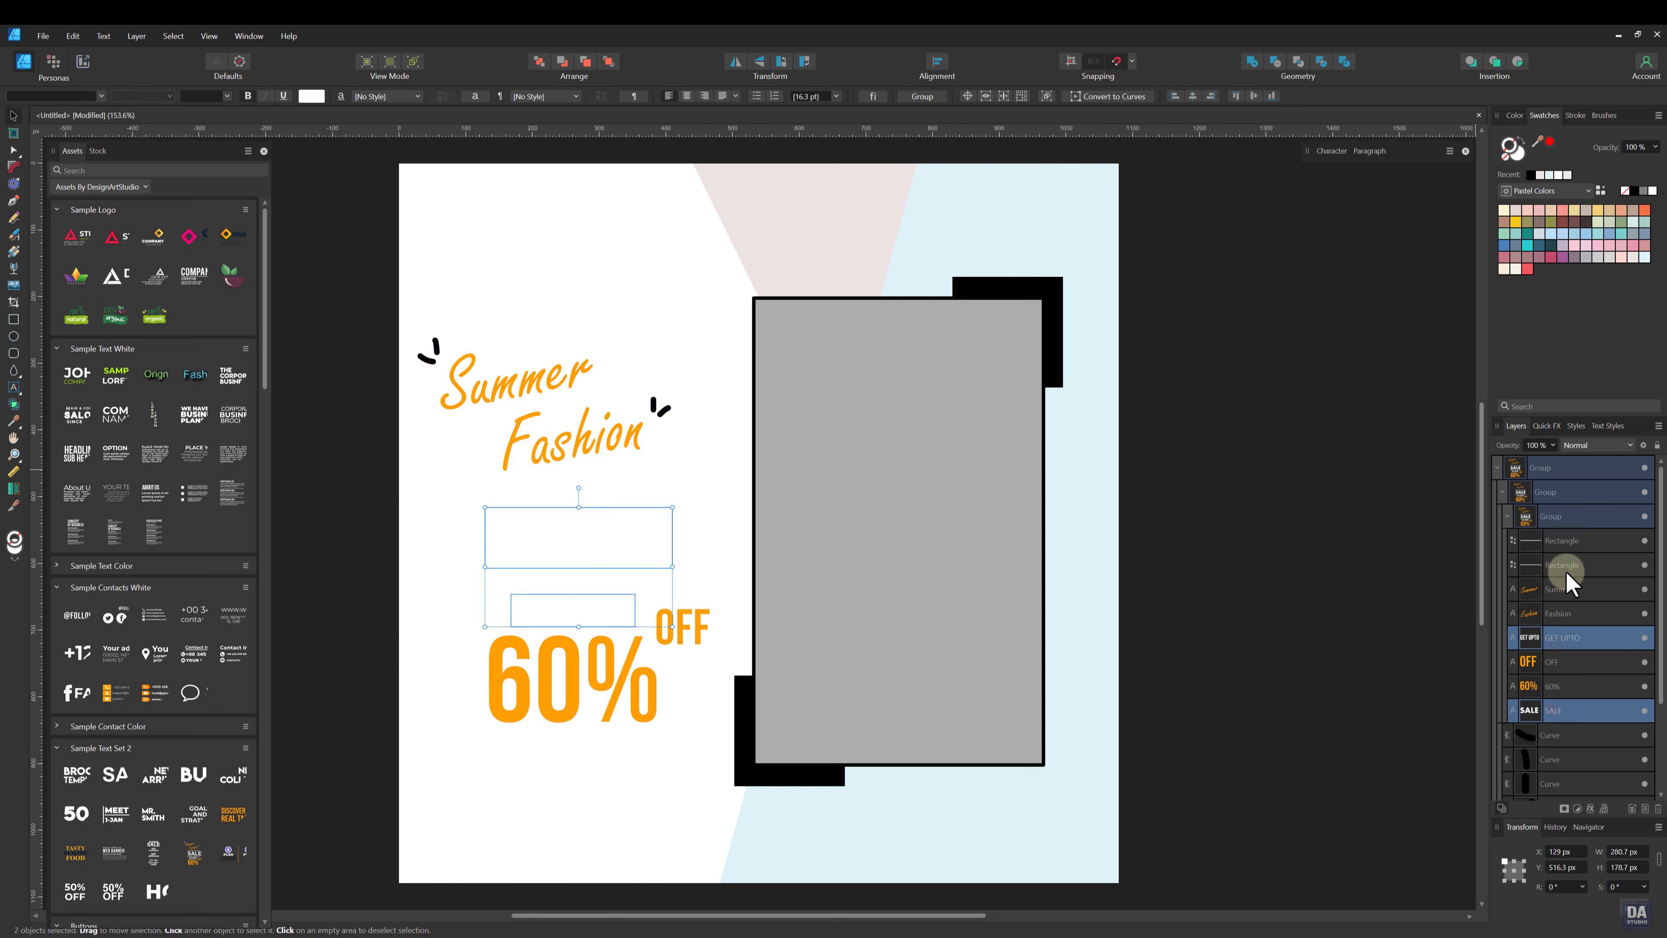
pyautogui.keyDown('ctrl'); pyautogui.click(1566, 566); pyautogui.keyUp('ctrl')
pyautogui.keyDown('ctrl'); pyautogui.click(1573, 545); pyautogui.keyUp('ctrl')
pyautogui.click(1627, 191)
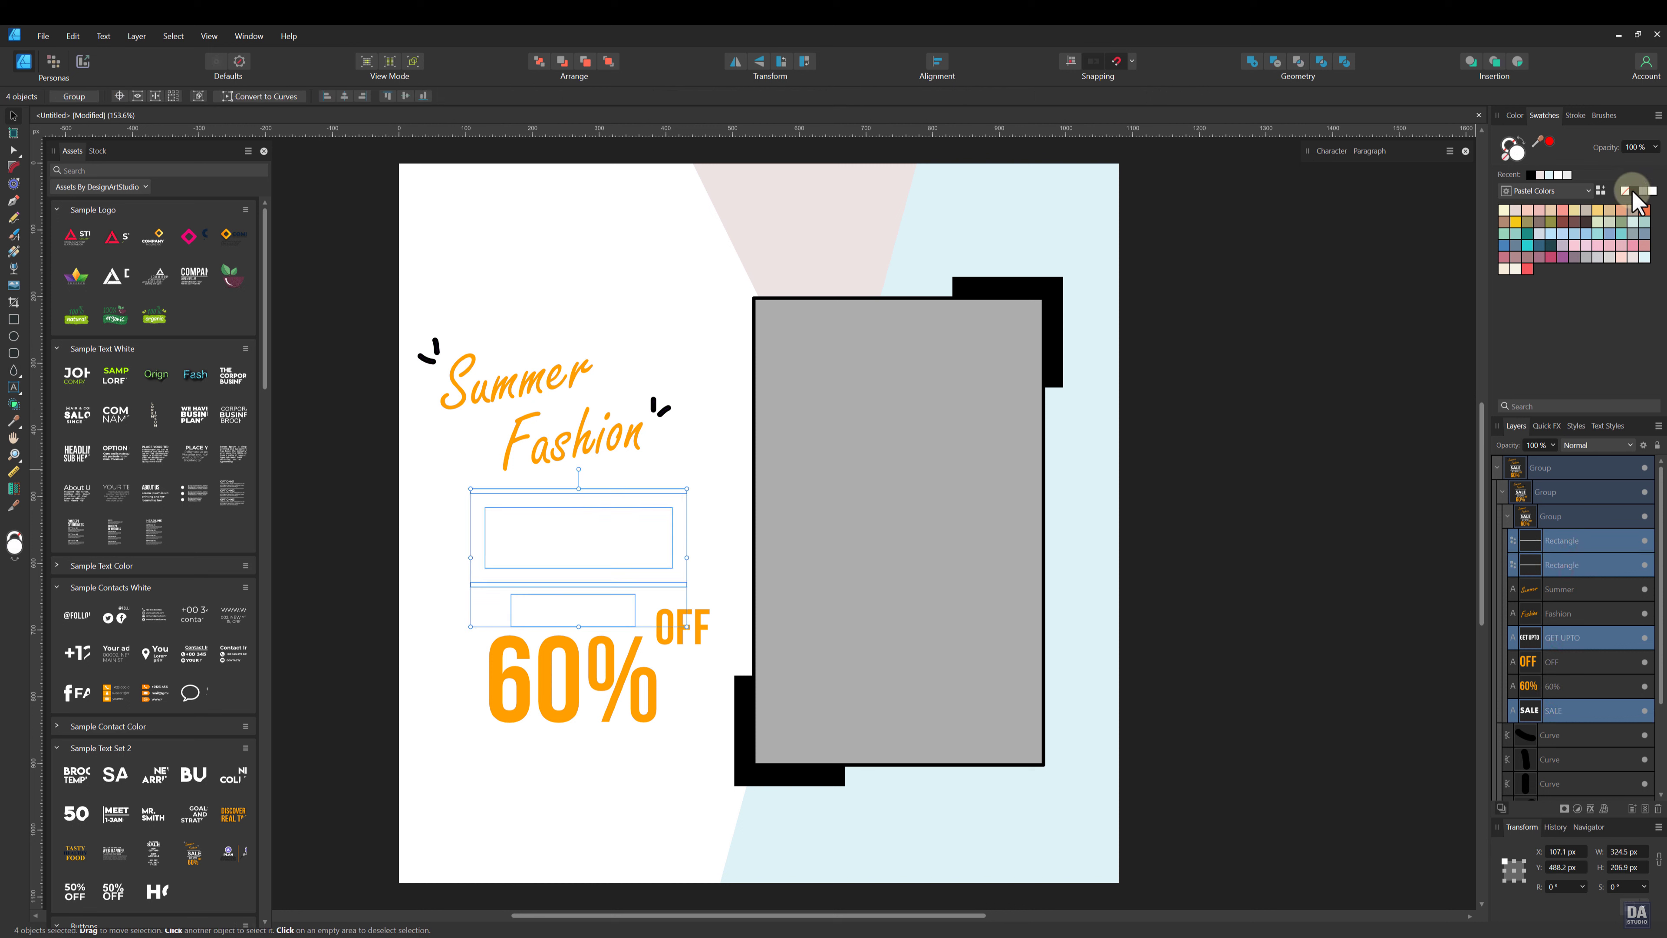
pyautogui.click(1634, 191)
pyautogui.click(1294, 353)
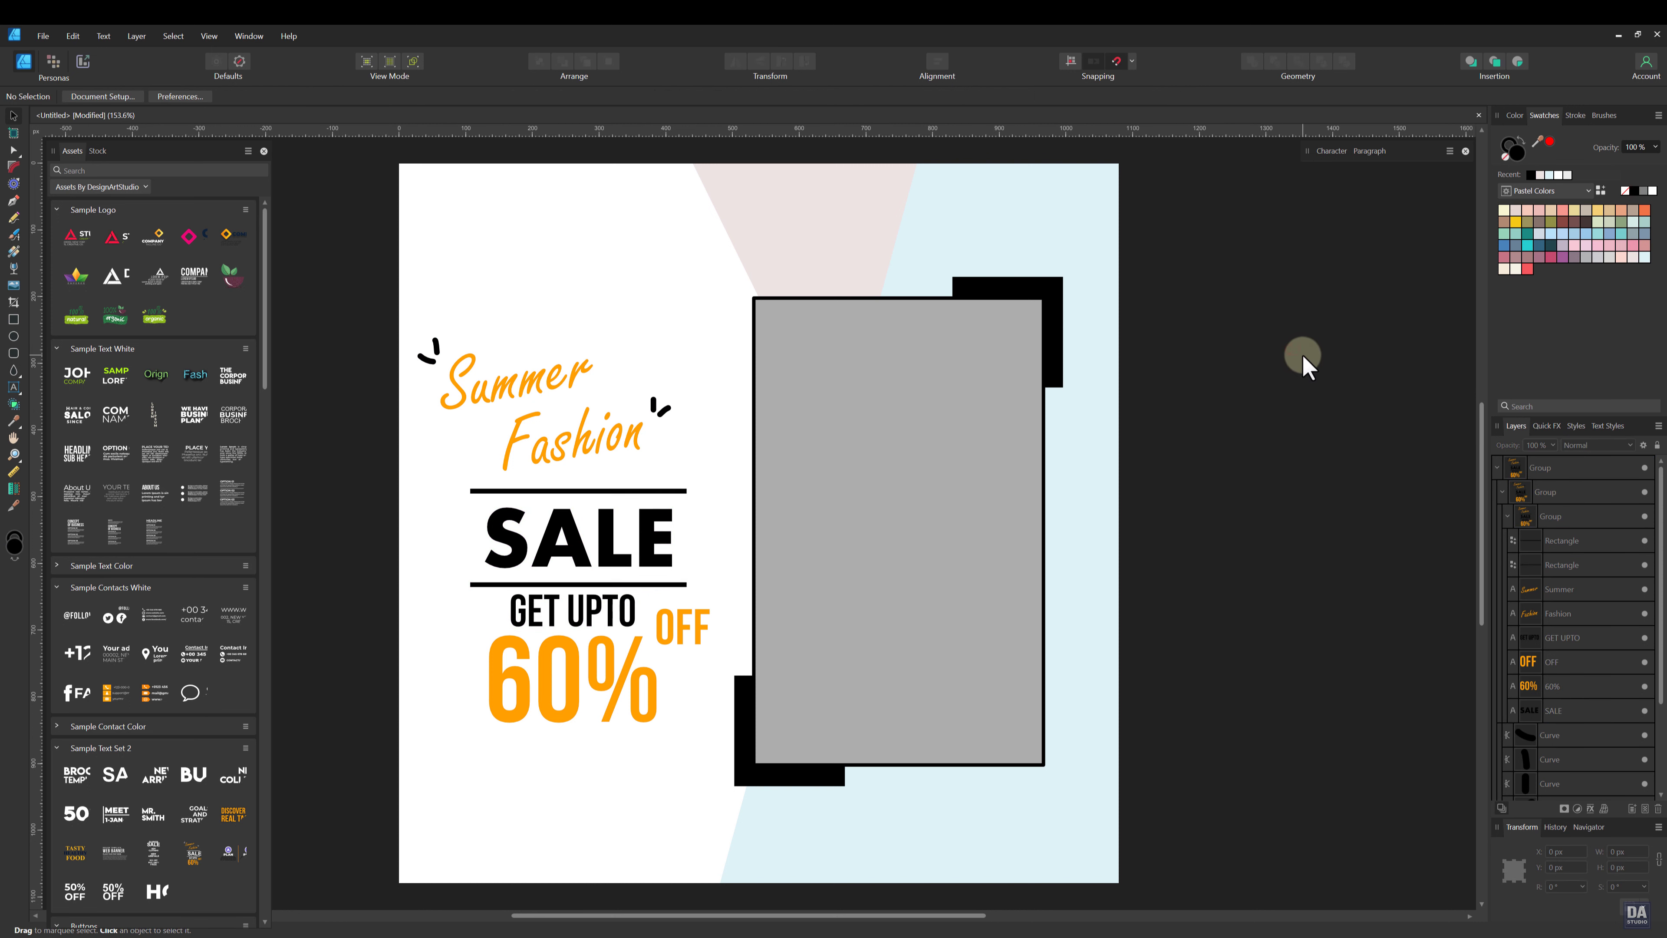
# Step: Correct the GET UPTO text to "GET UP TO" and shift it slightly right to centre it under SALE
pyautogui.click(598, 617)
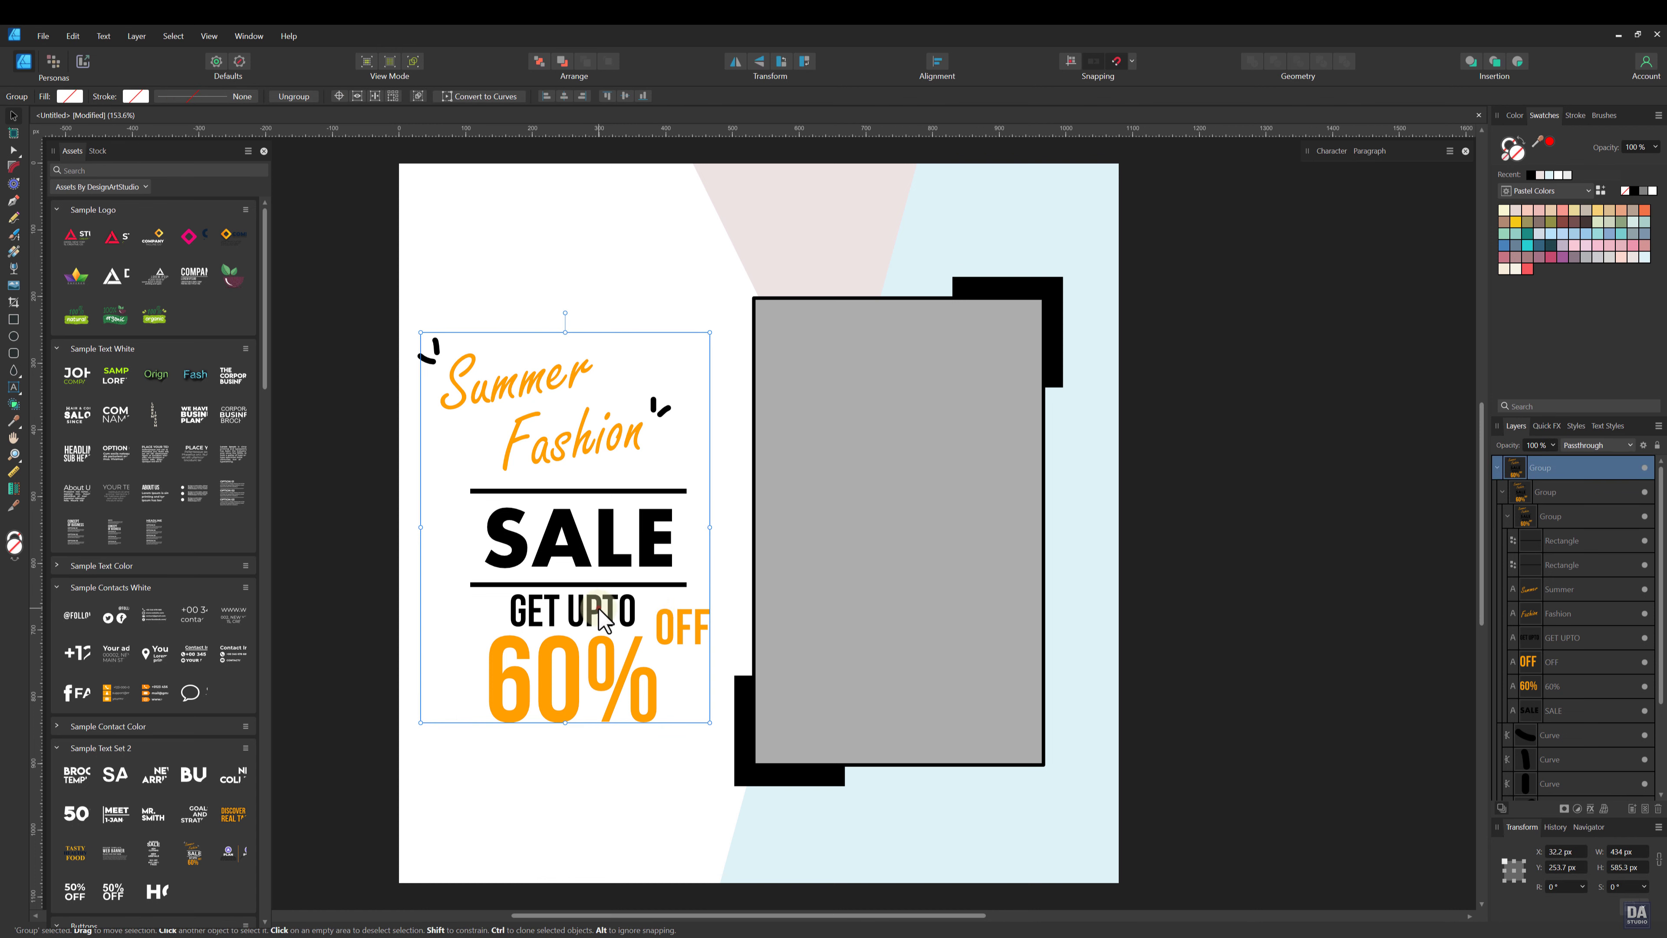
pyautogui.doubleClick(604, 619)
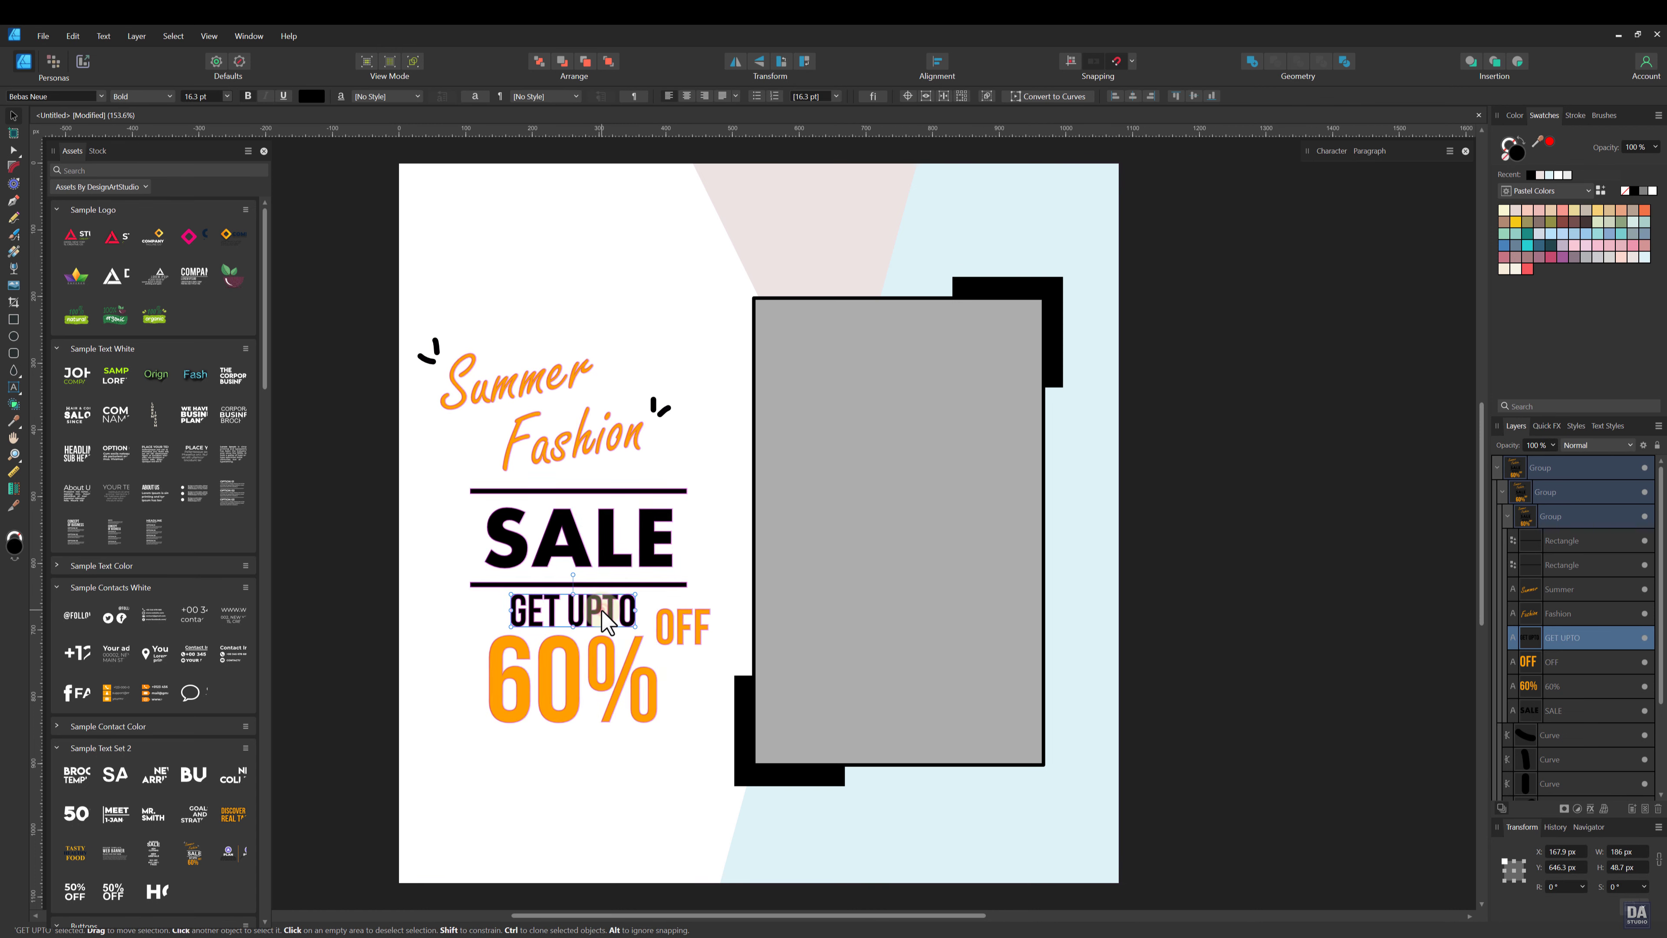
pyautogui.doubleClick(602, 617)
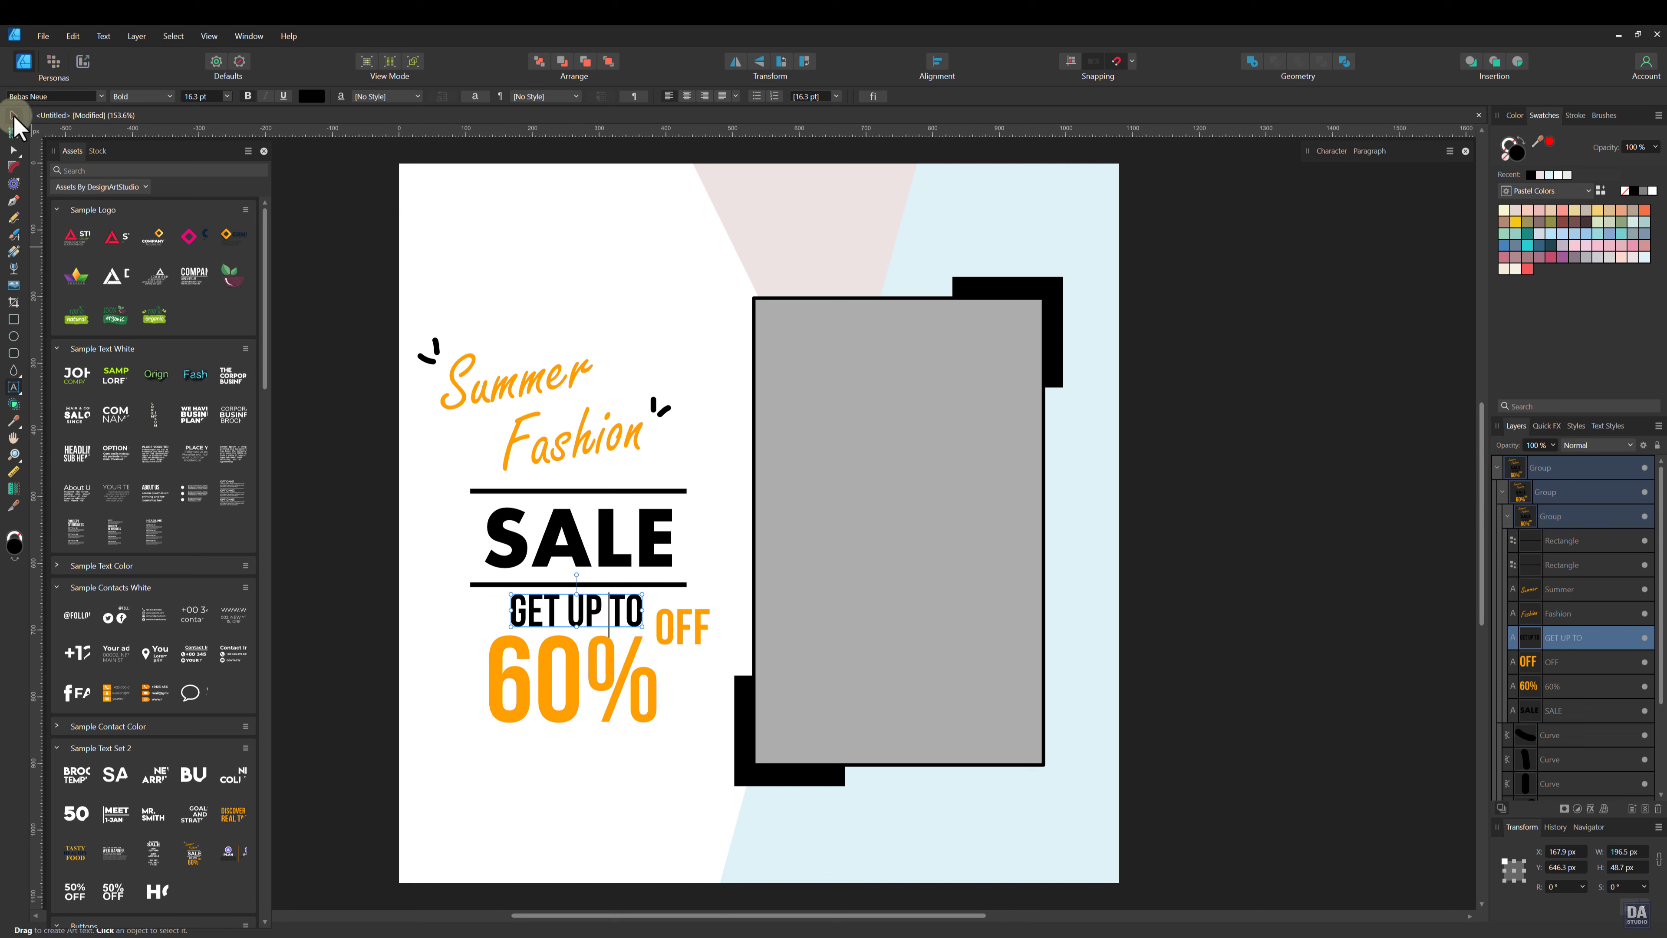
pyautogui.click(13, 117)
pyautogui.click(444, 603)
pyautogui.click(565, 614)
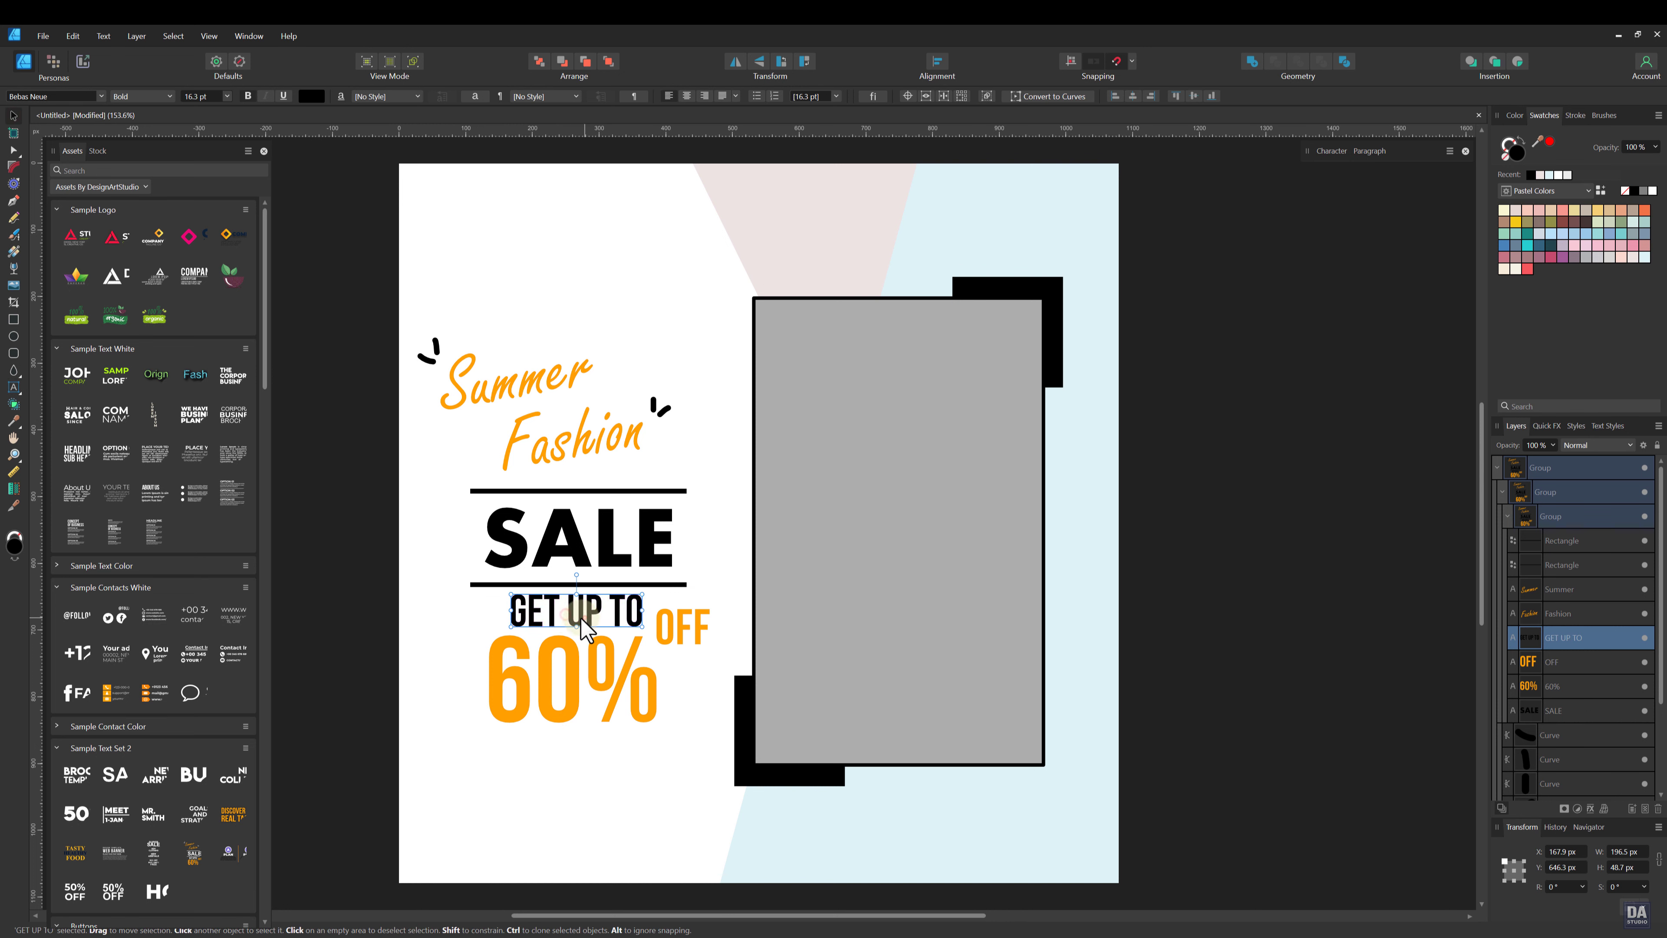
pyautogui.moveTo(581, 620); pyautogui.dragTo(590, 630)
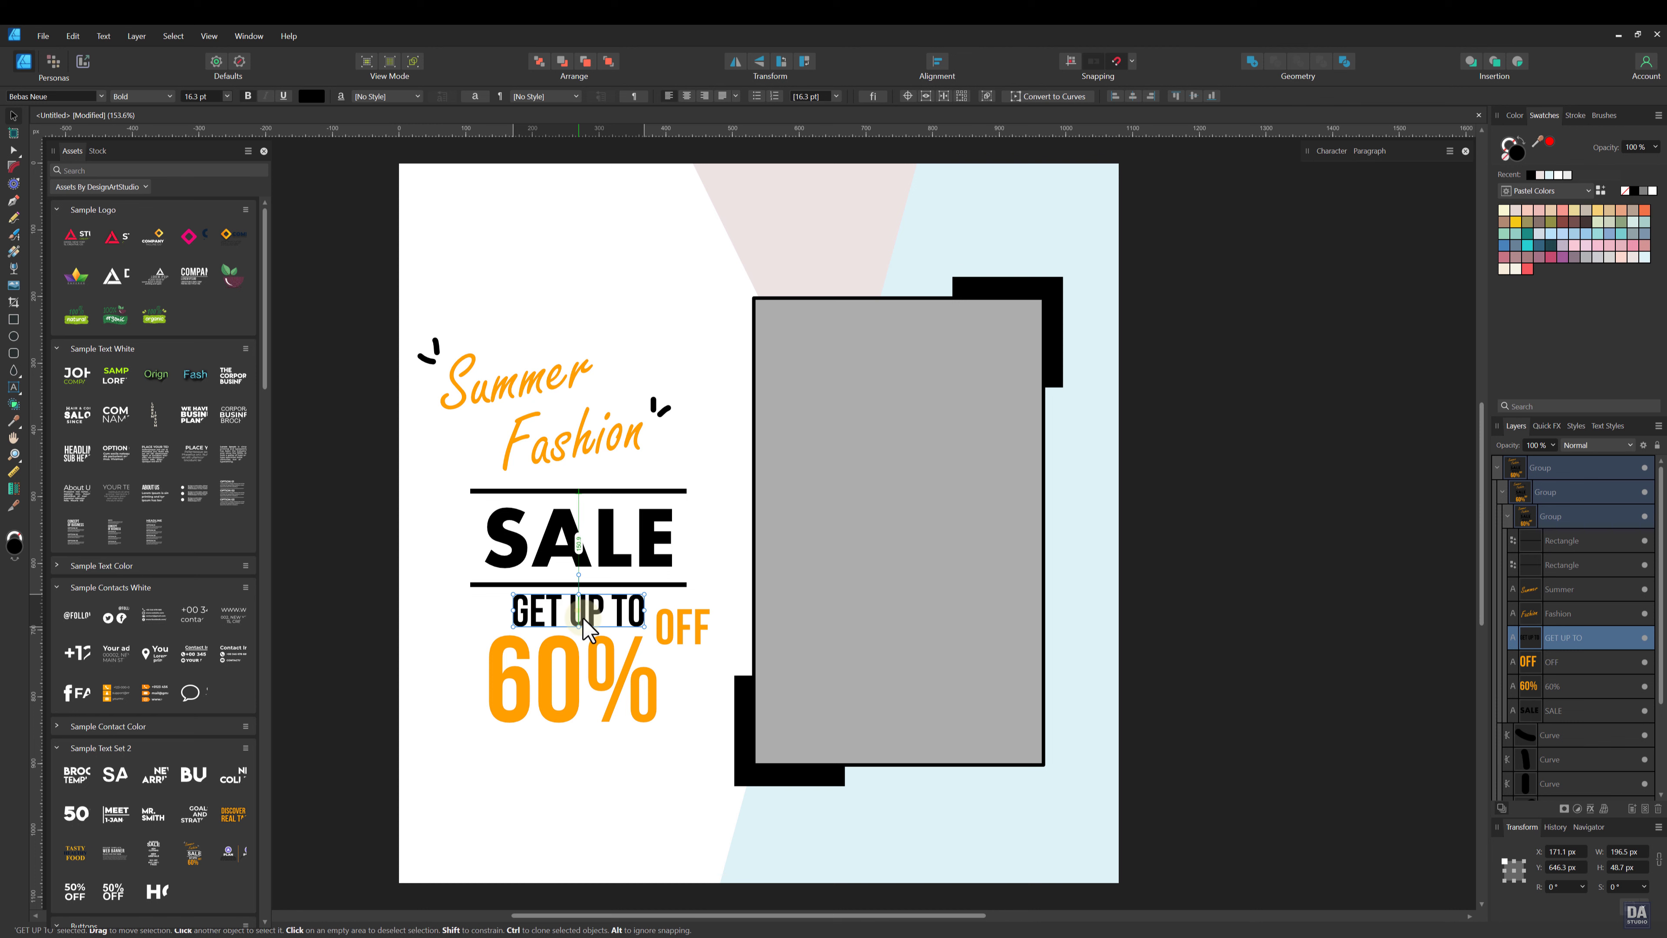
pyautogui.click(597, 755)
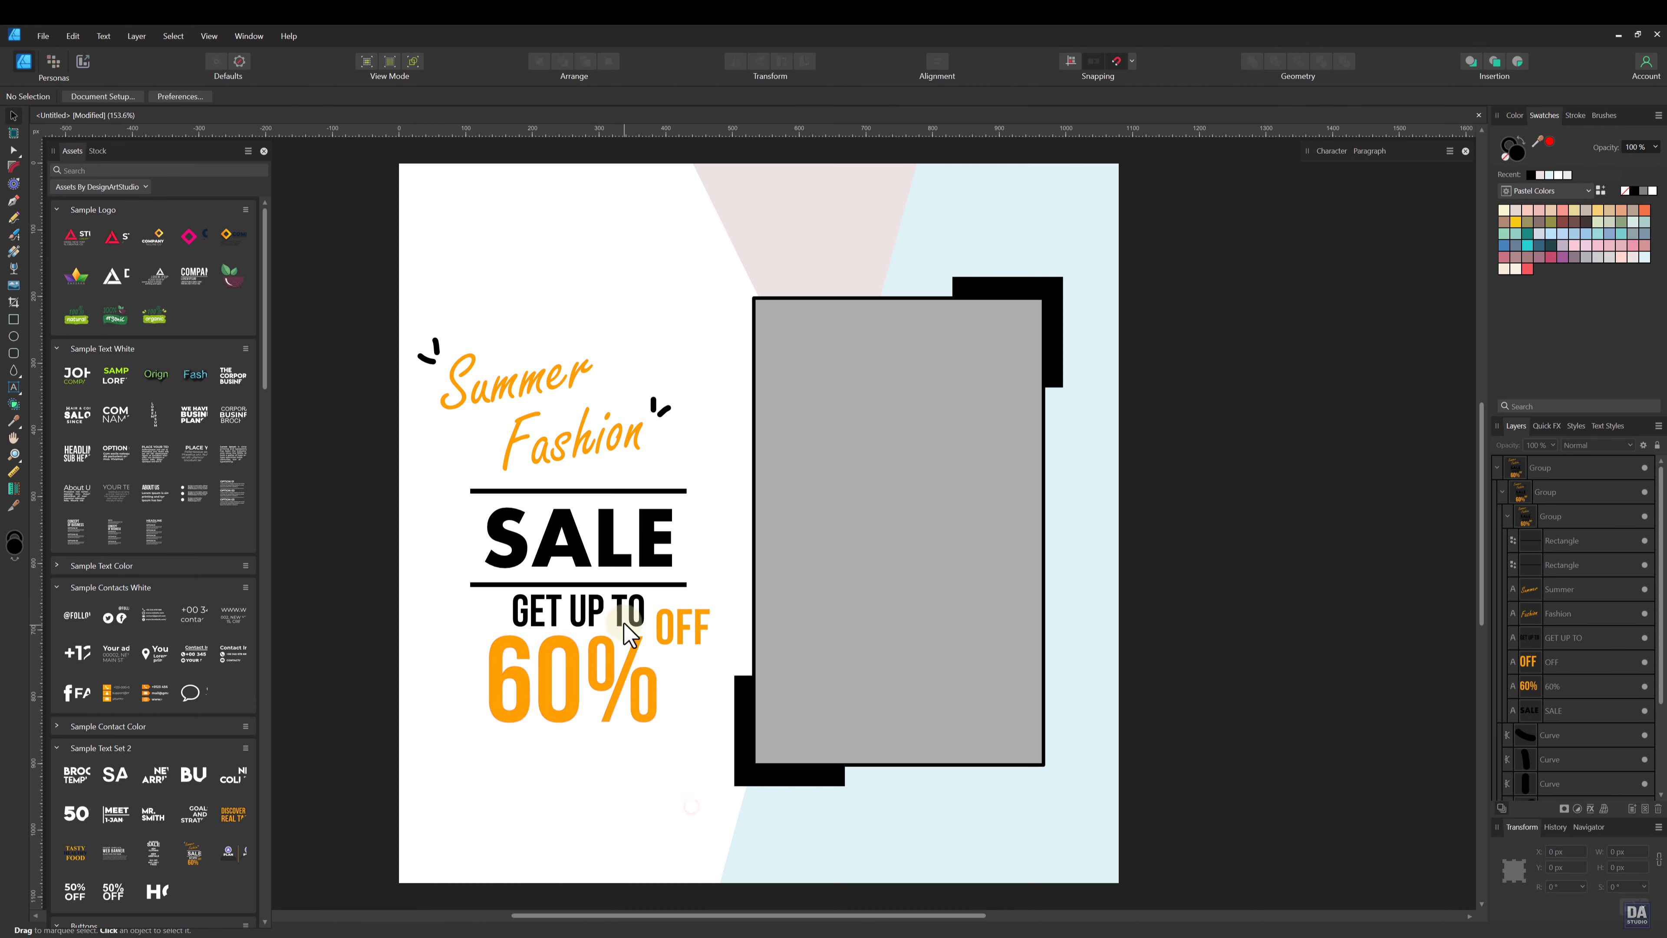
# Step: Shift the whole Summer Fashion sale text group slightly to the right within the white area
pyautogui.click(630, 634)
pyautogui.moveTo(646, 562); pyautogui.dragTo(650, 566)
pyautogui.click(543, 787)
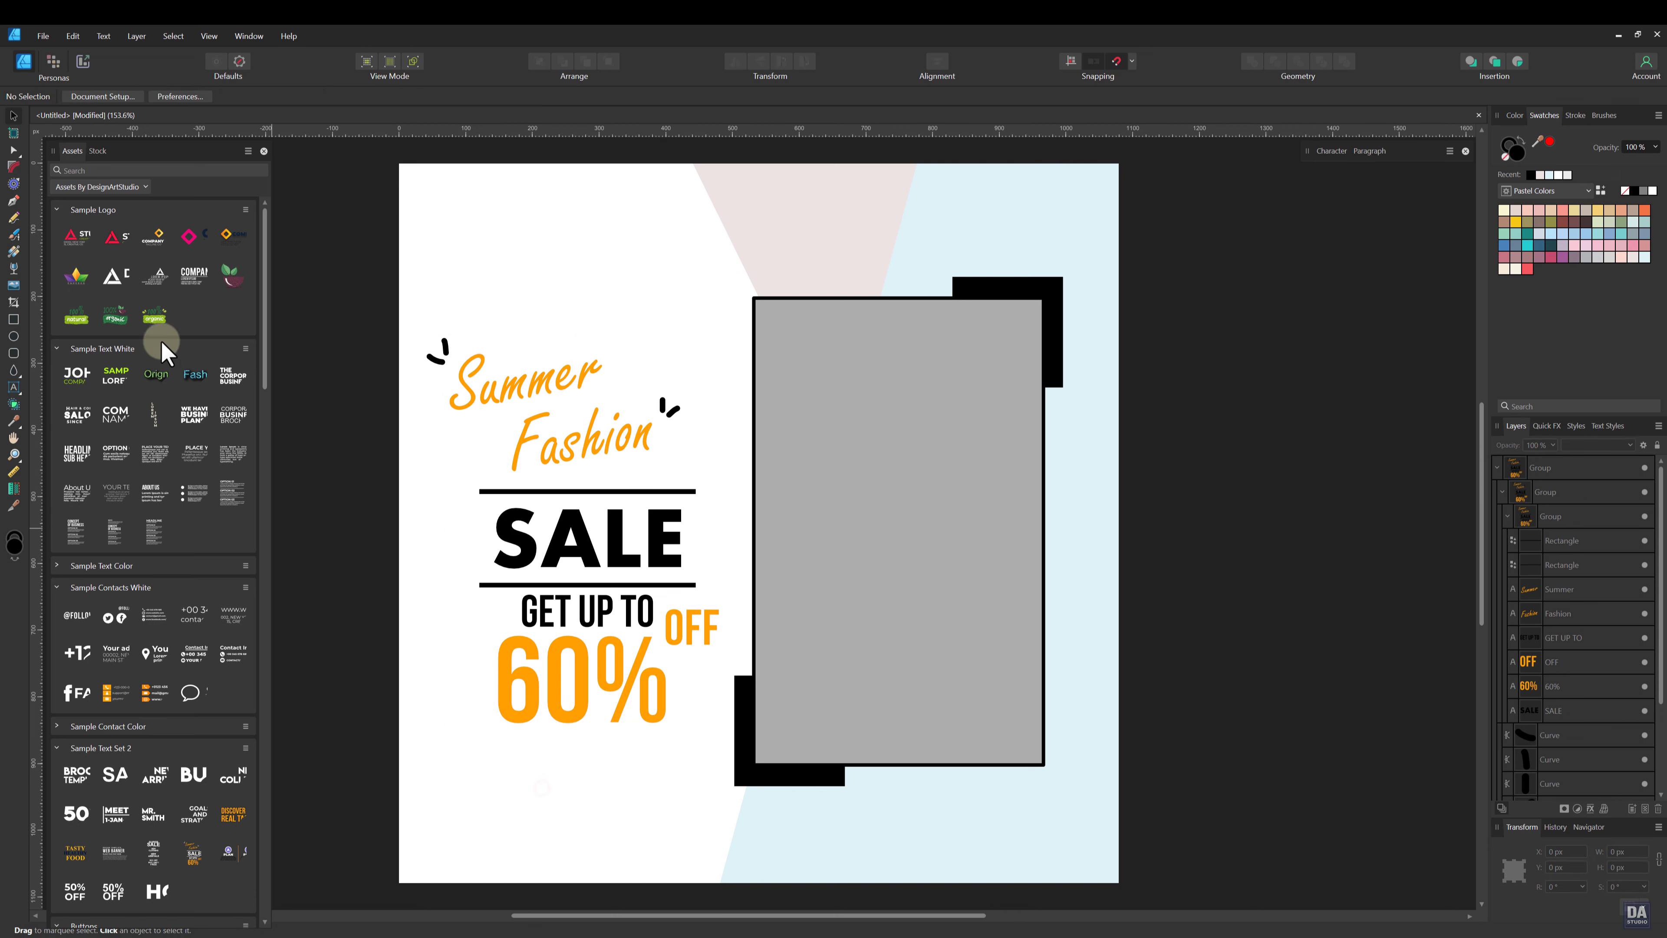
# Step: Place the Design Art Studio logo from the Sample Logo assets on the page and colour its symbol and text black
pyautogui.moveTo(117, 276); pyautogui.dragTo(902, 399)
pyautogui.click(1634, 190)
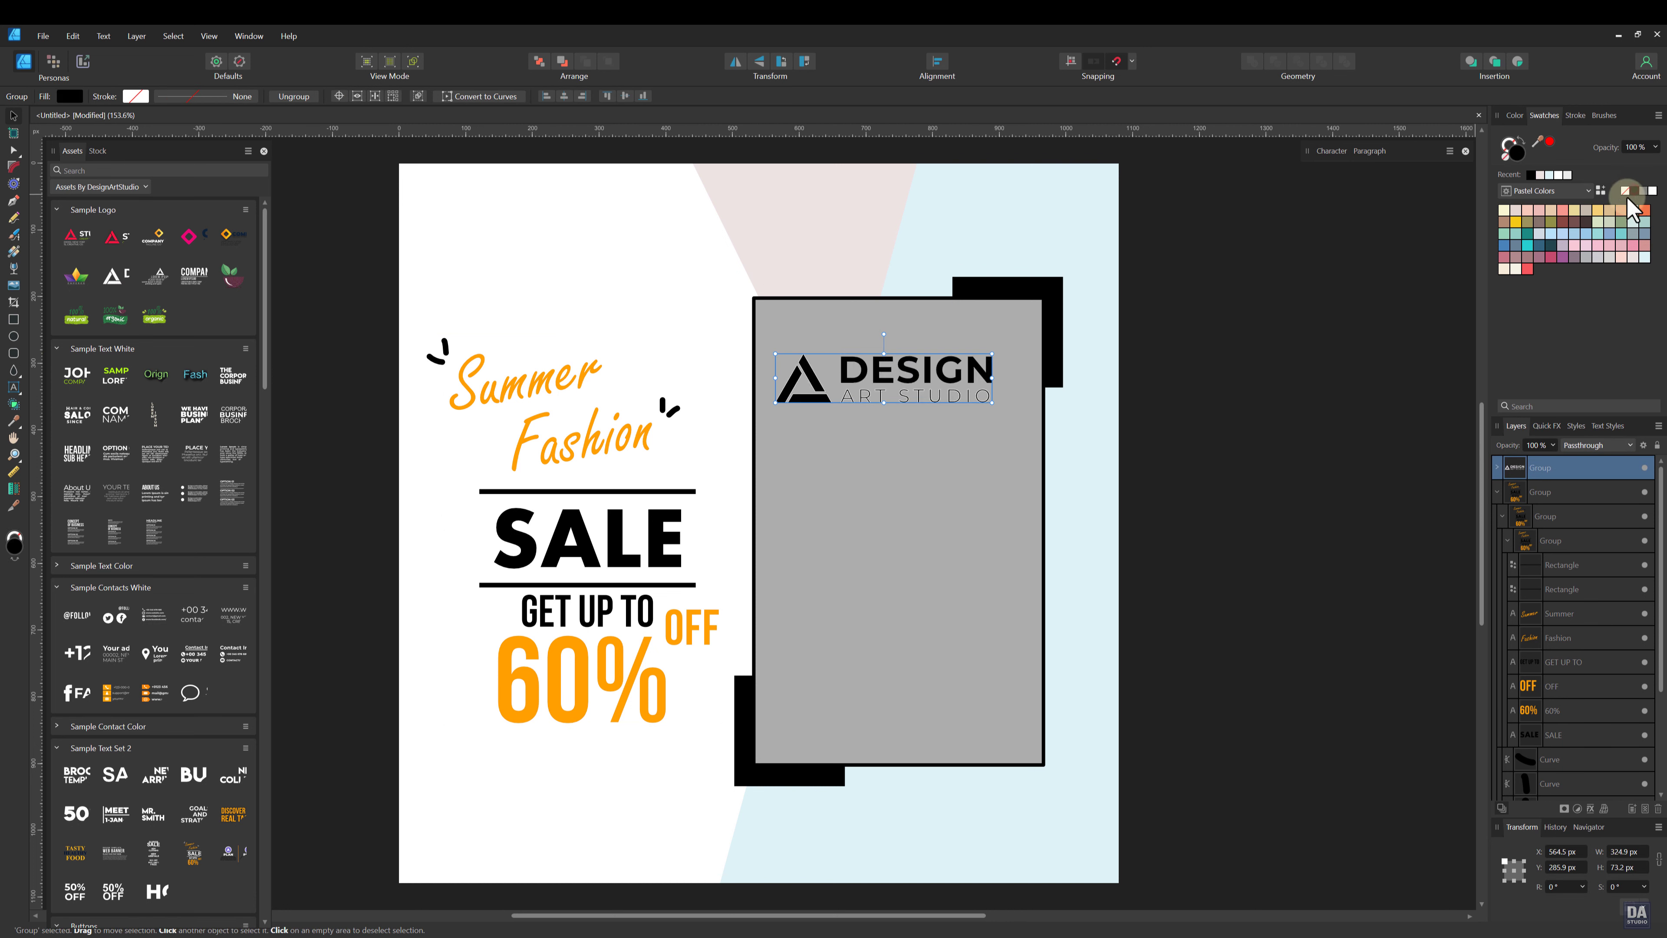
pyautogui.doubleClick(817, 400)
pyautogui.keyDown('shift'); pyautogui.click(907, 397); pyautogui.keyUp('shift')
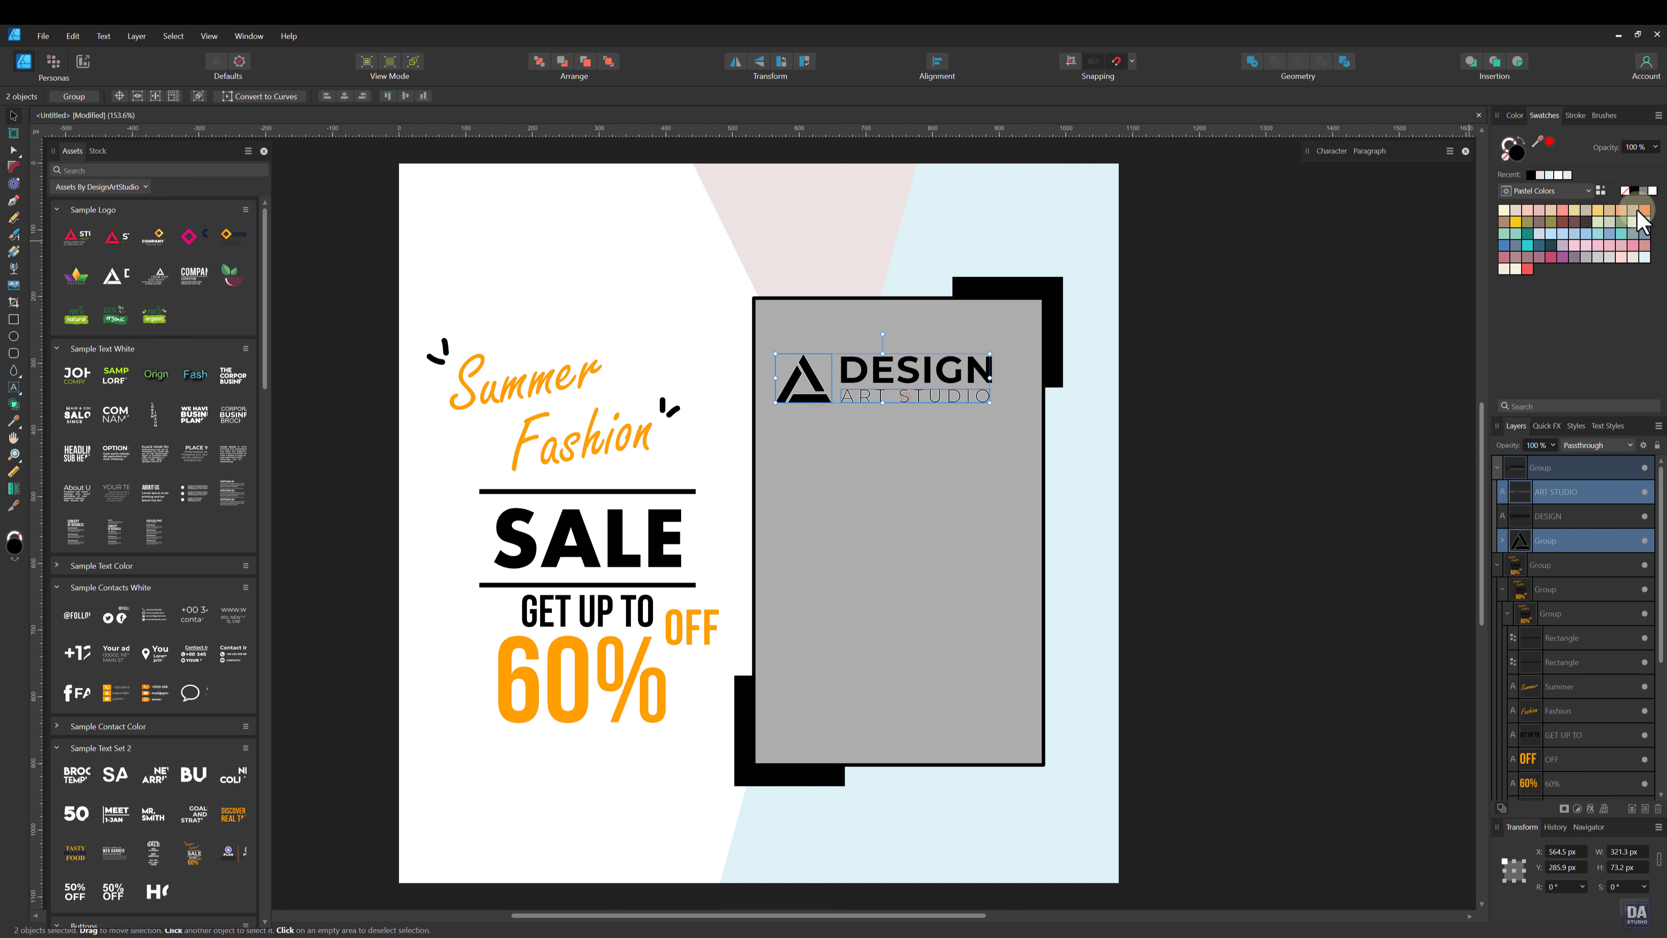
pyautogui.click(1260, 375)
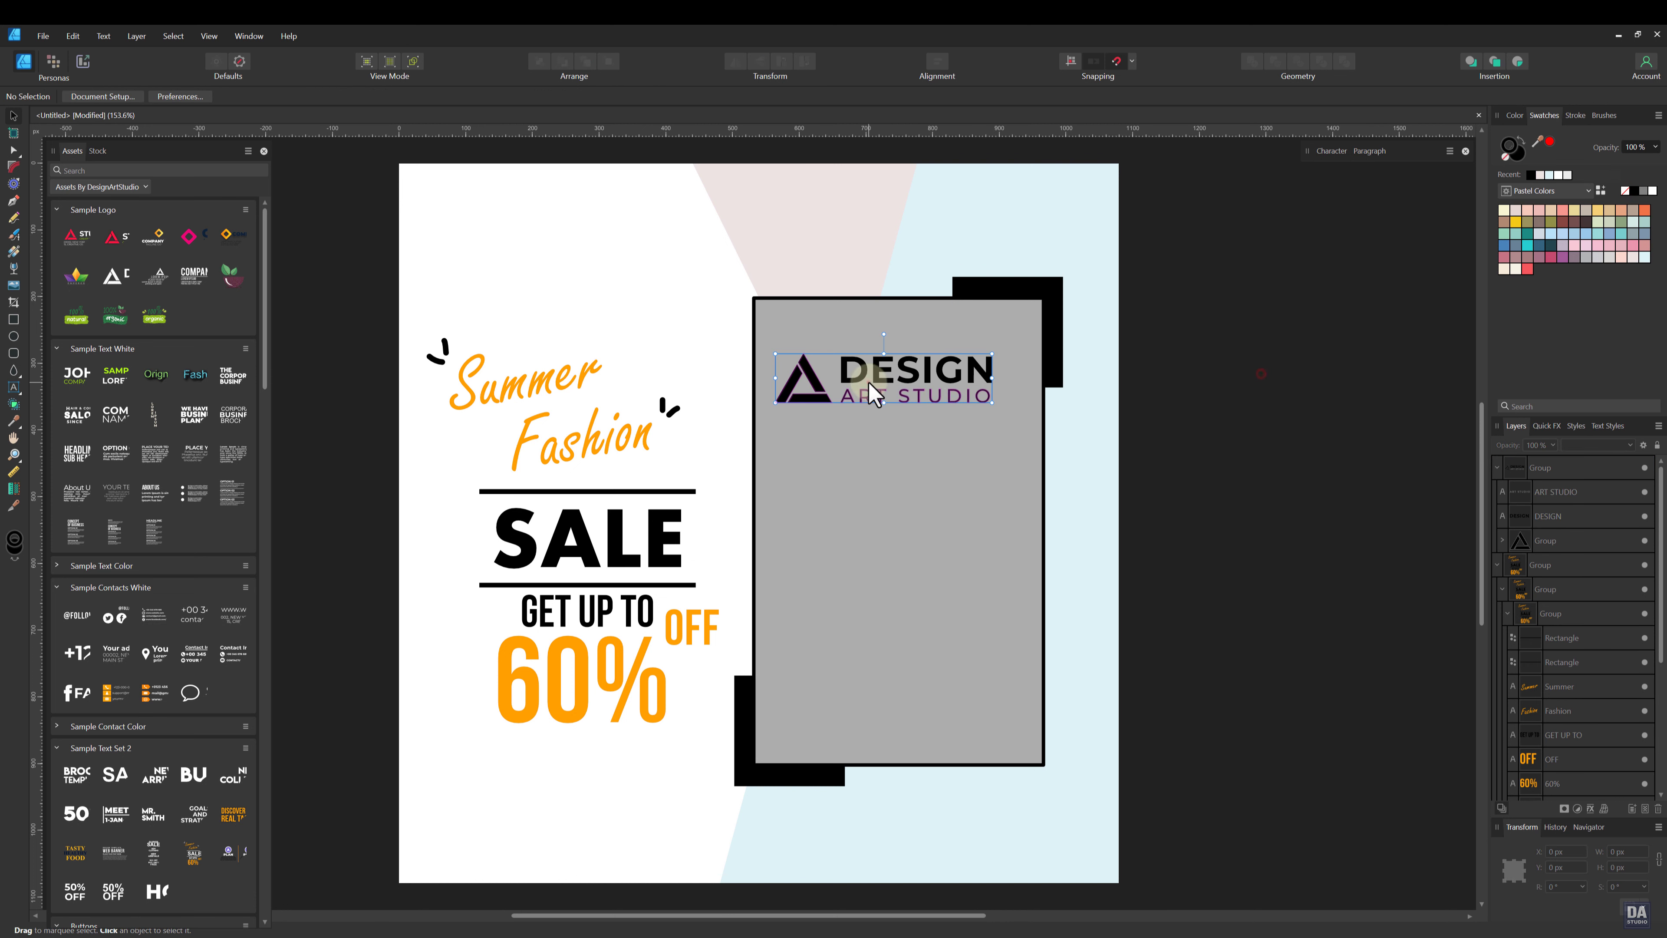
# Step: Scale the logo down to about 169 × 38 px and place it in the page's top-left corner
pyautogui.moveTo(868, 387); pyautogui.dragTo(503, 188)
pyautogui.moveTo(634, 232); pyautogui.dragTo(501, 198)
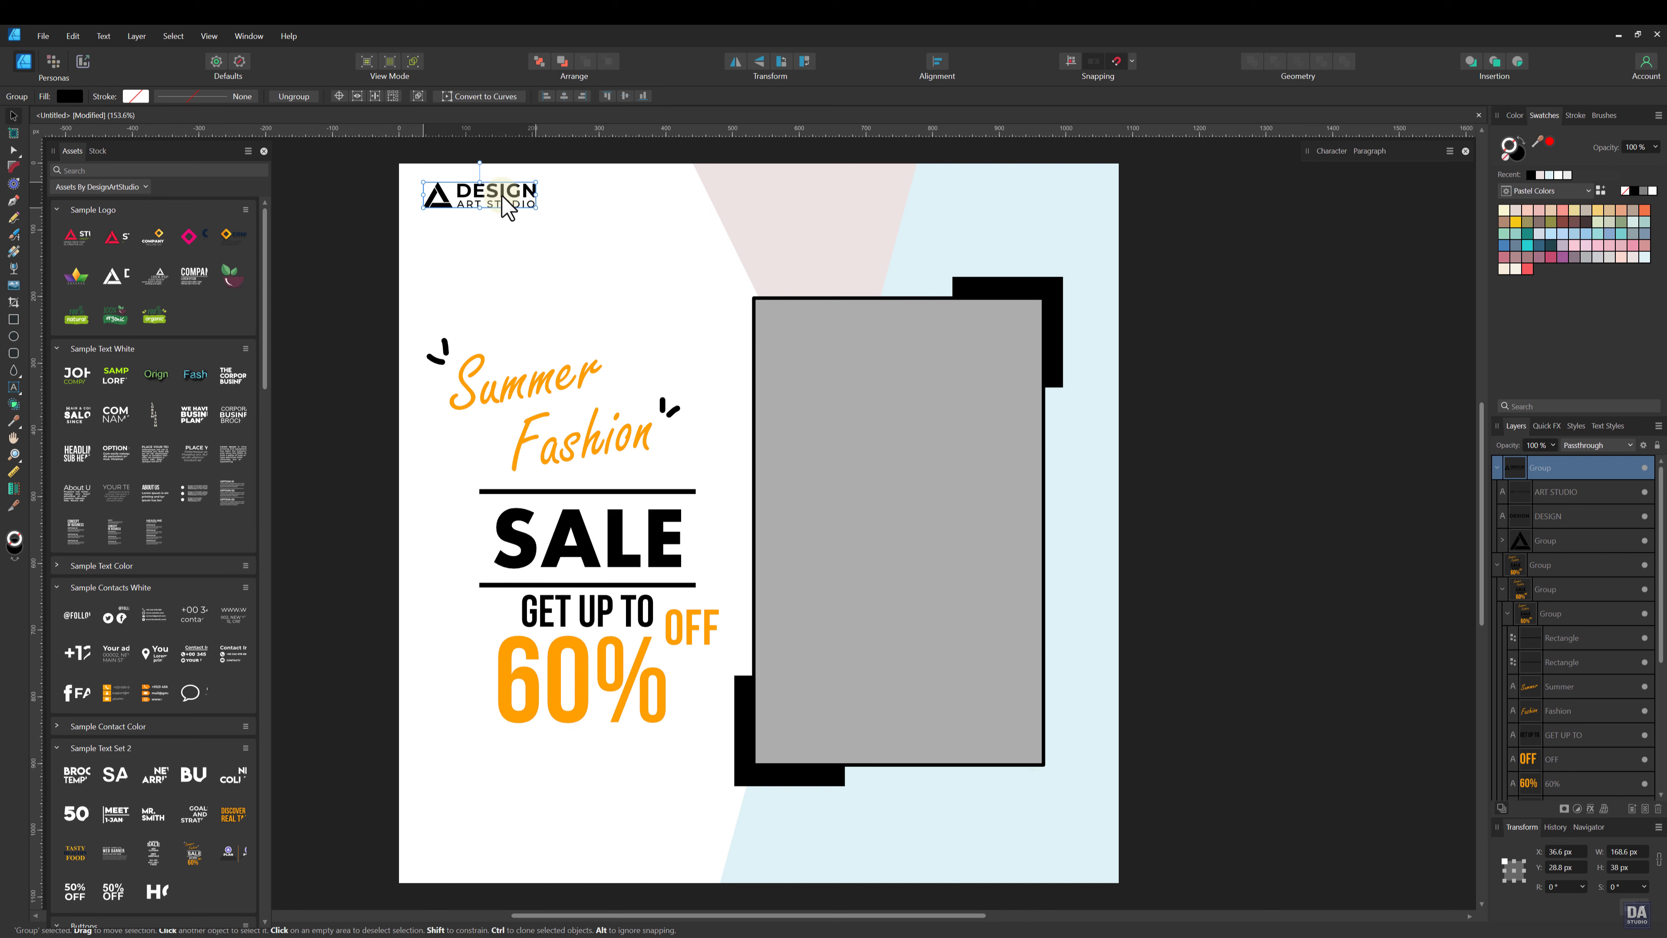
pyautogui.click(576, 223)
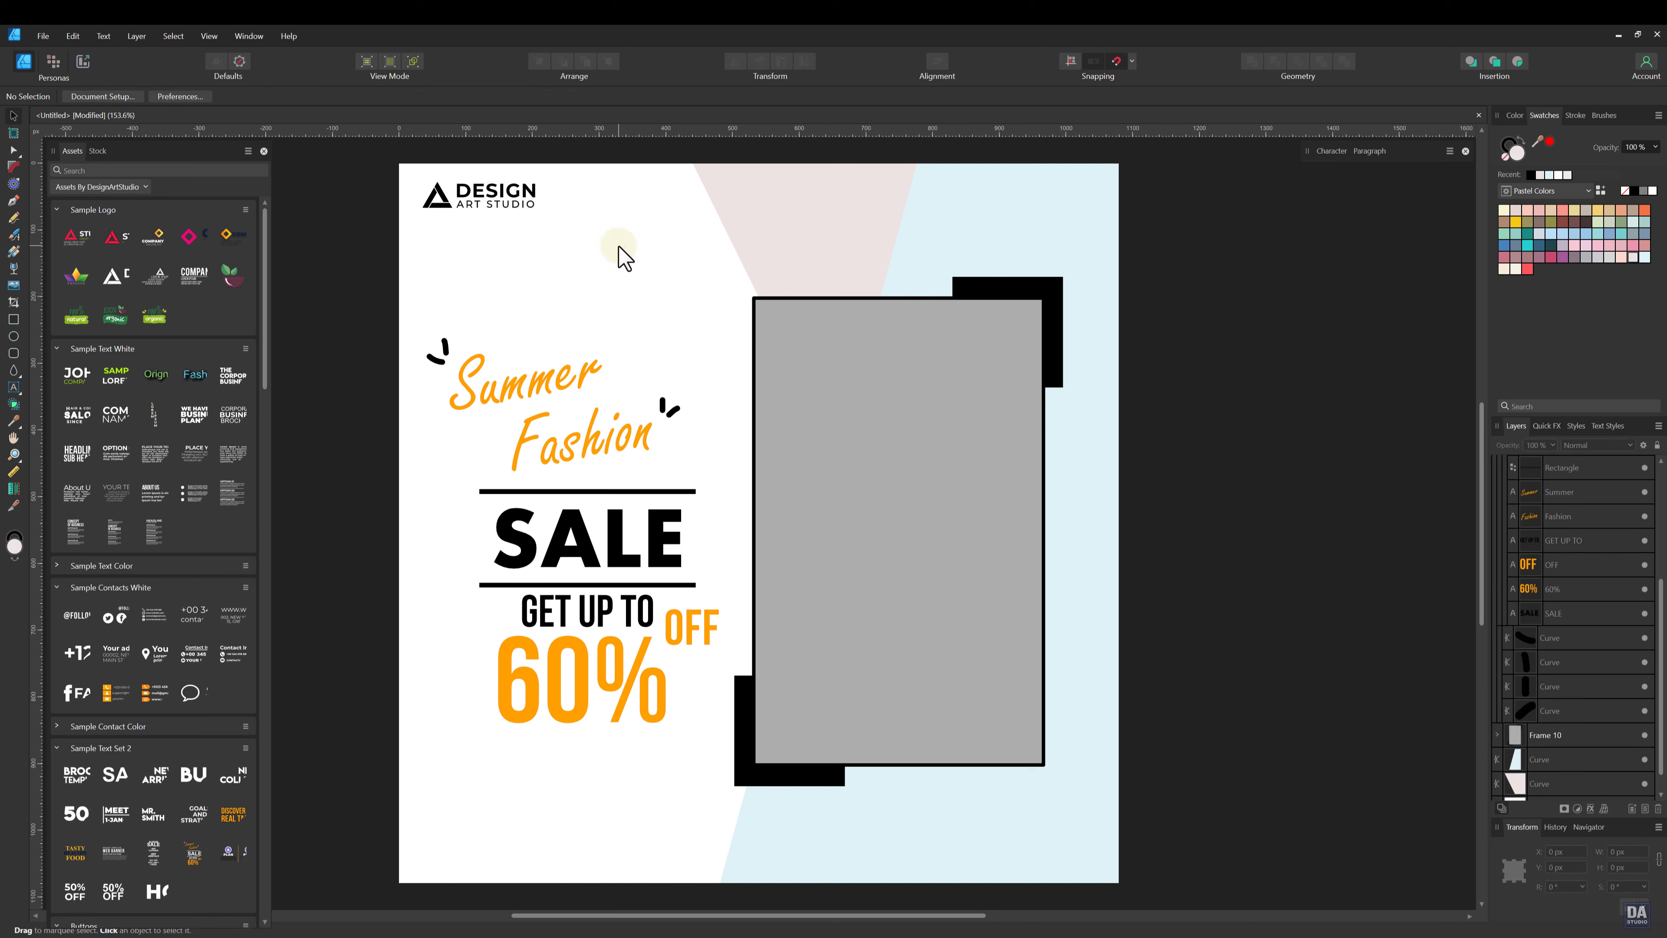
pyautogui.scroll(-1, 146, 604)
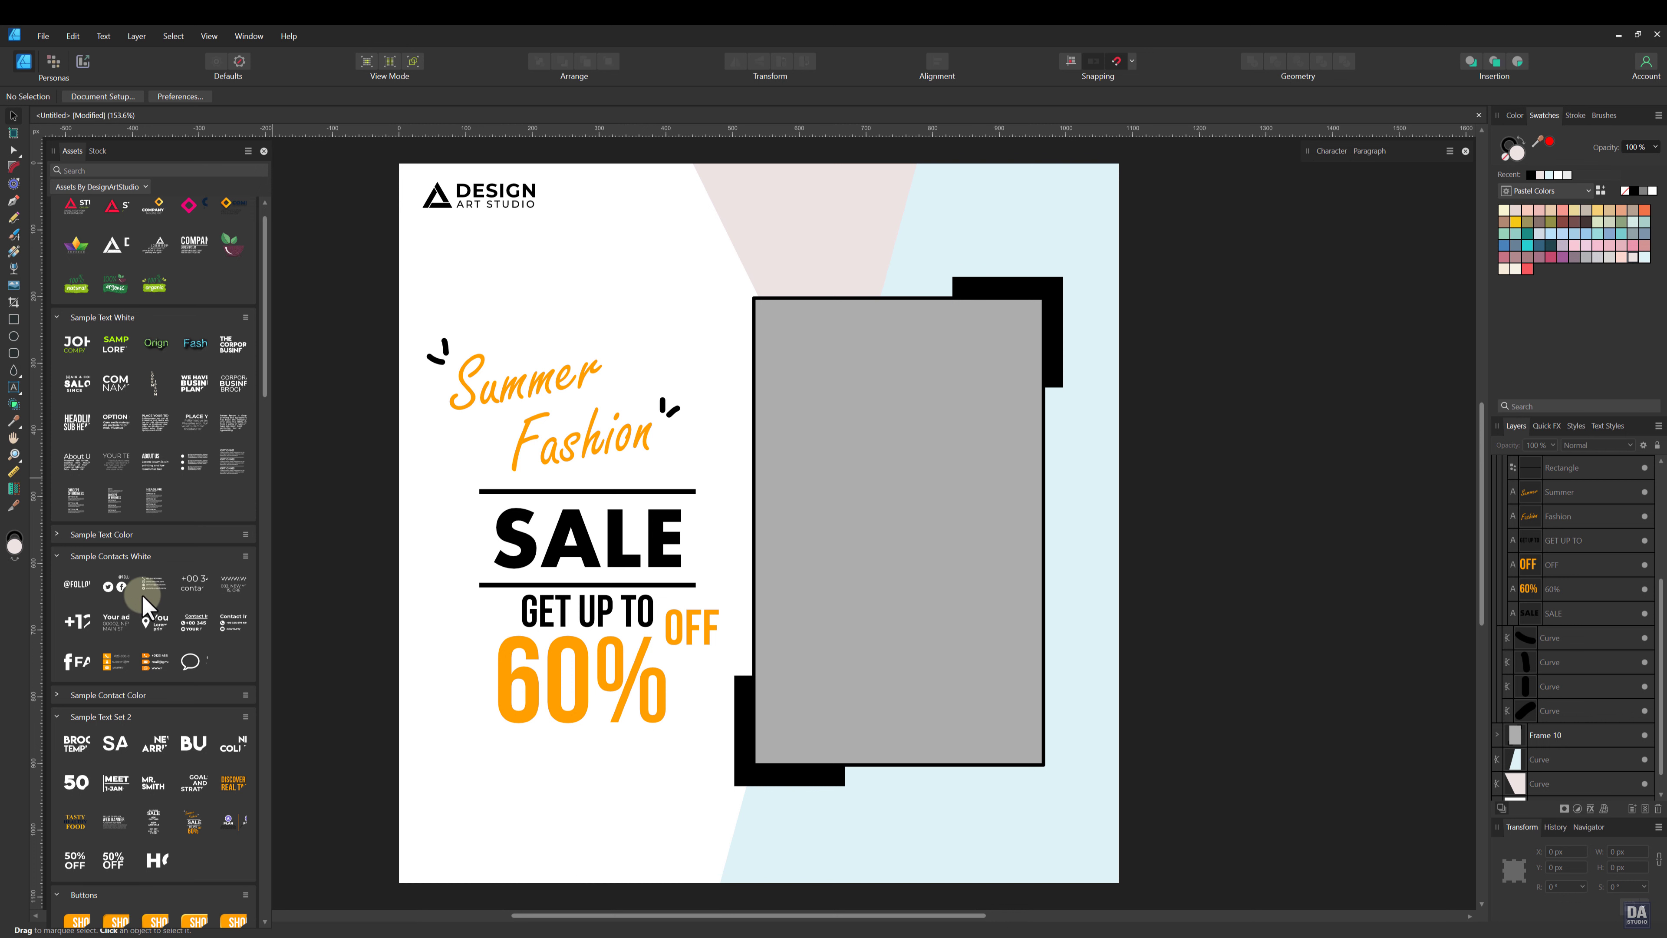
pyautogui.moveTo(112, 586); pyautogui.dragTo(538, 749)
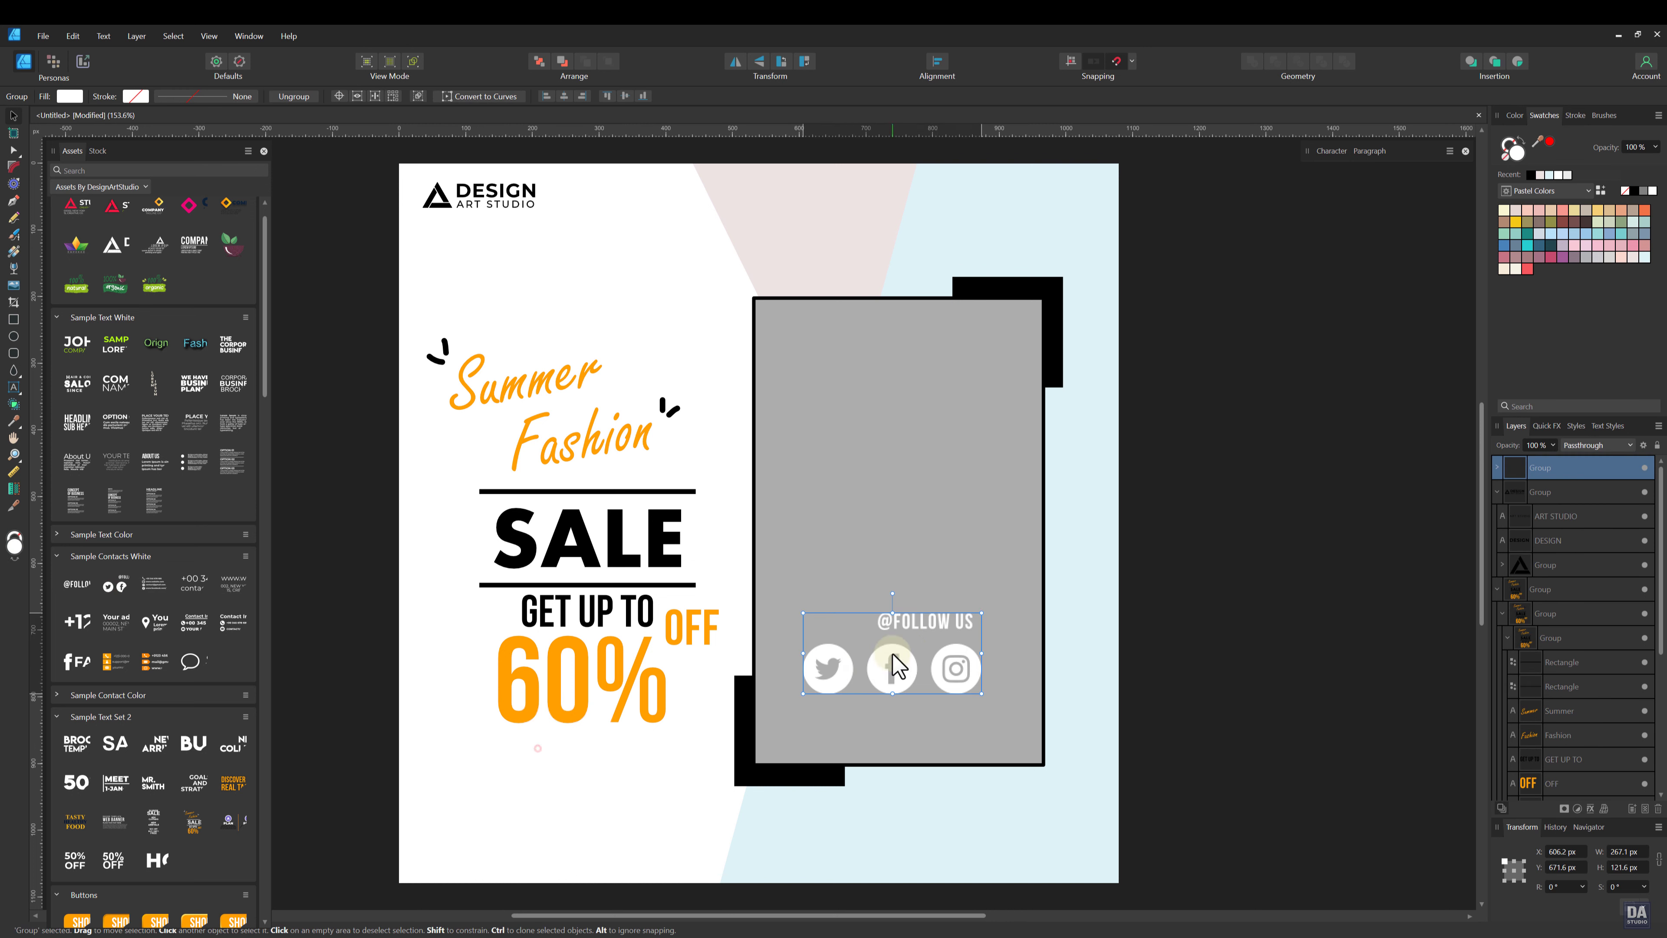
pyautogui.click(1640, 191)
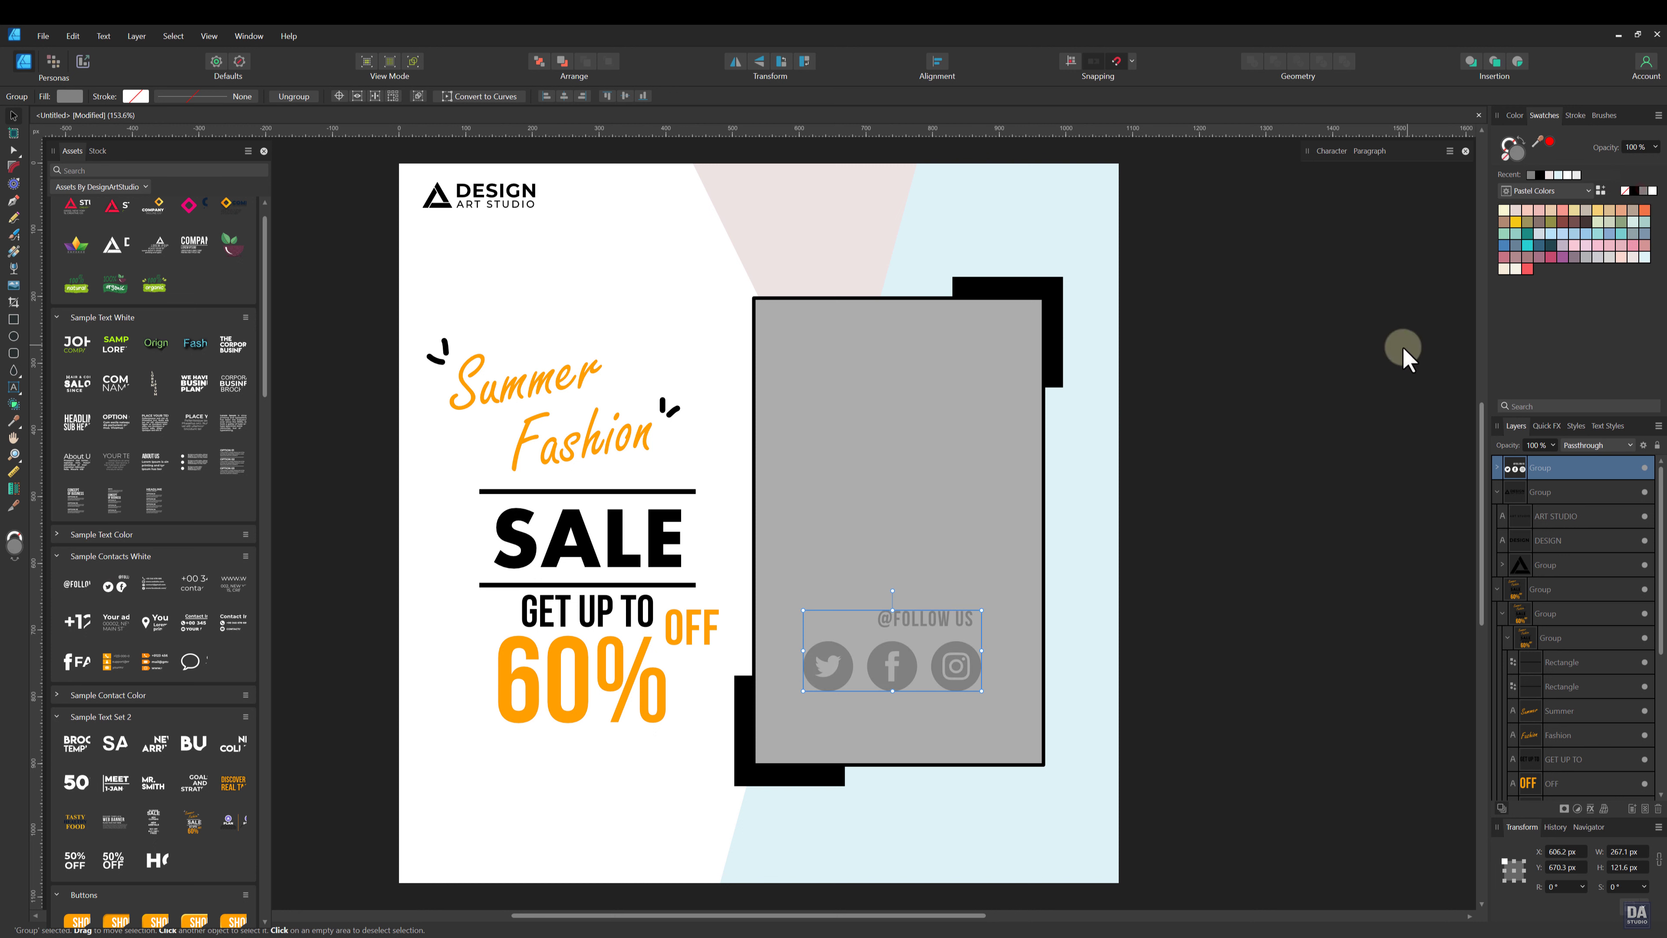
pyautogui.click(1634, 192)
pyautogui.moveTo(944, 668); pyautogui.dragTo(494, 799)
pyautogui.doubleClick(558, 797)
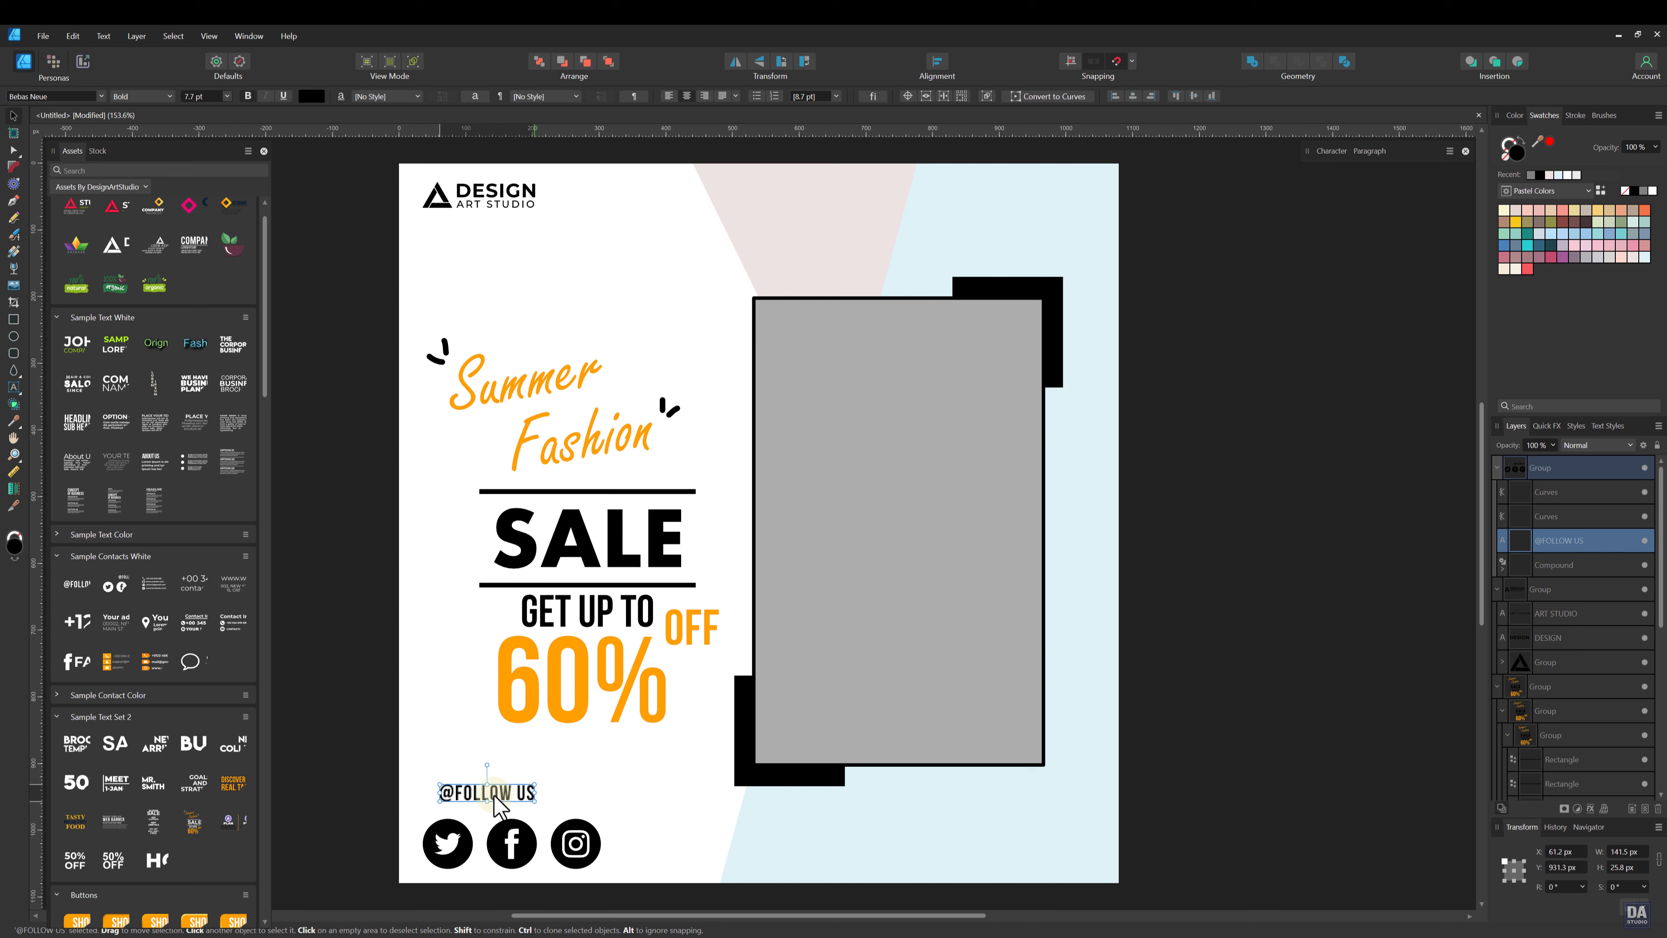
pyautogui.click(591, 824)
pyautogui.moveTo(598, 783); pyautogui.dragTo(497, 822)
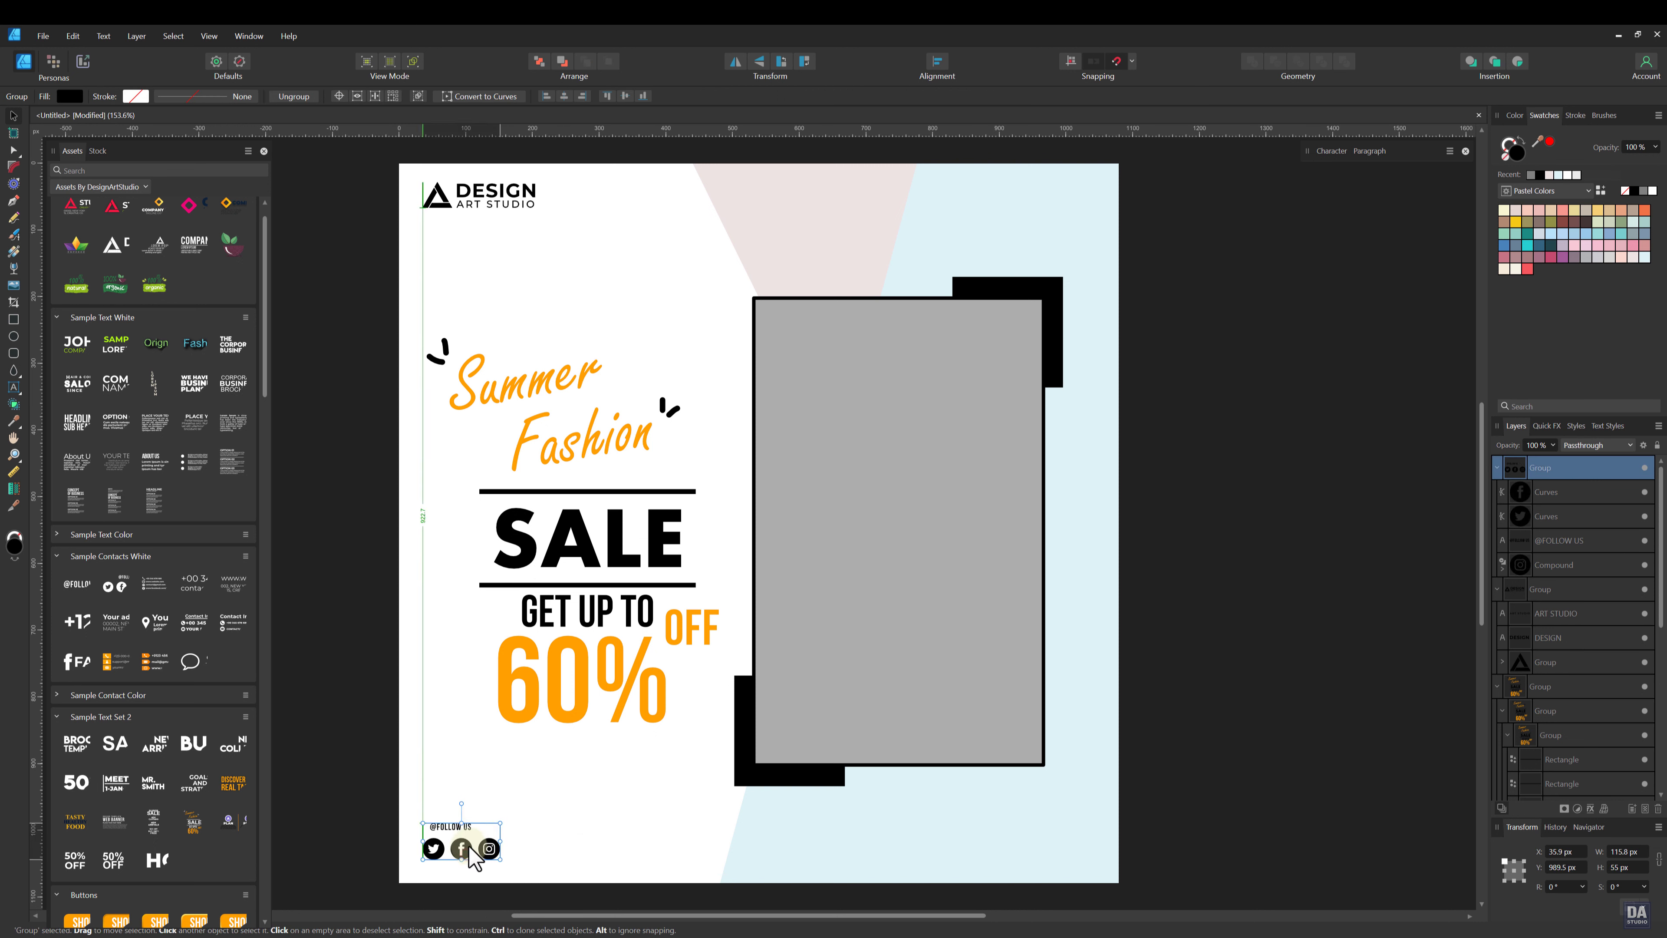
pyautogui.scroll(6, 459, 877)
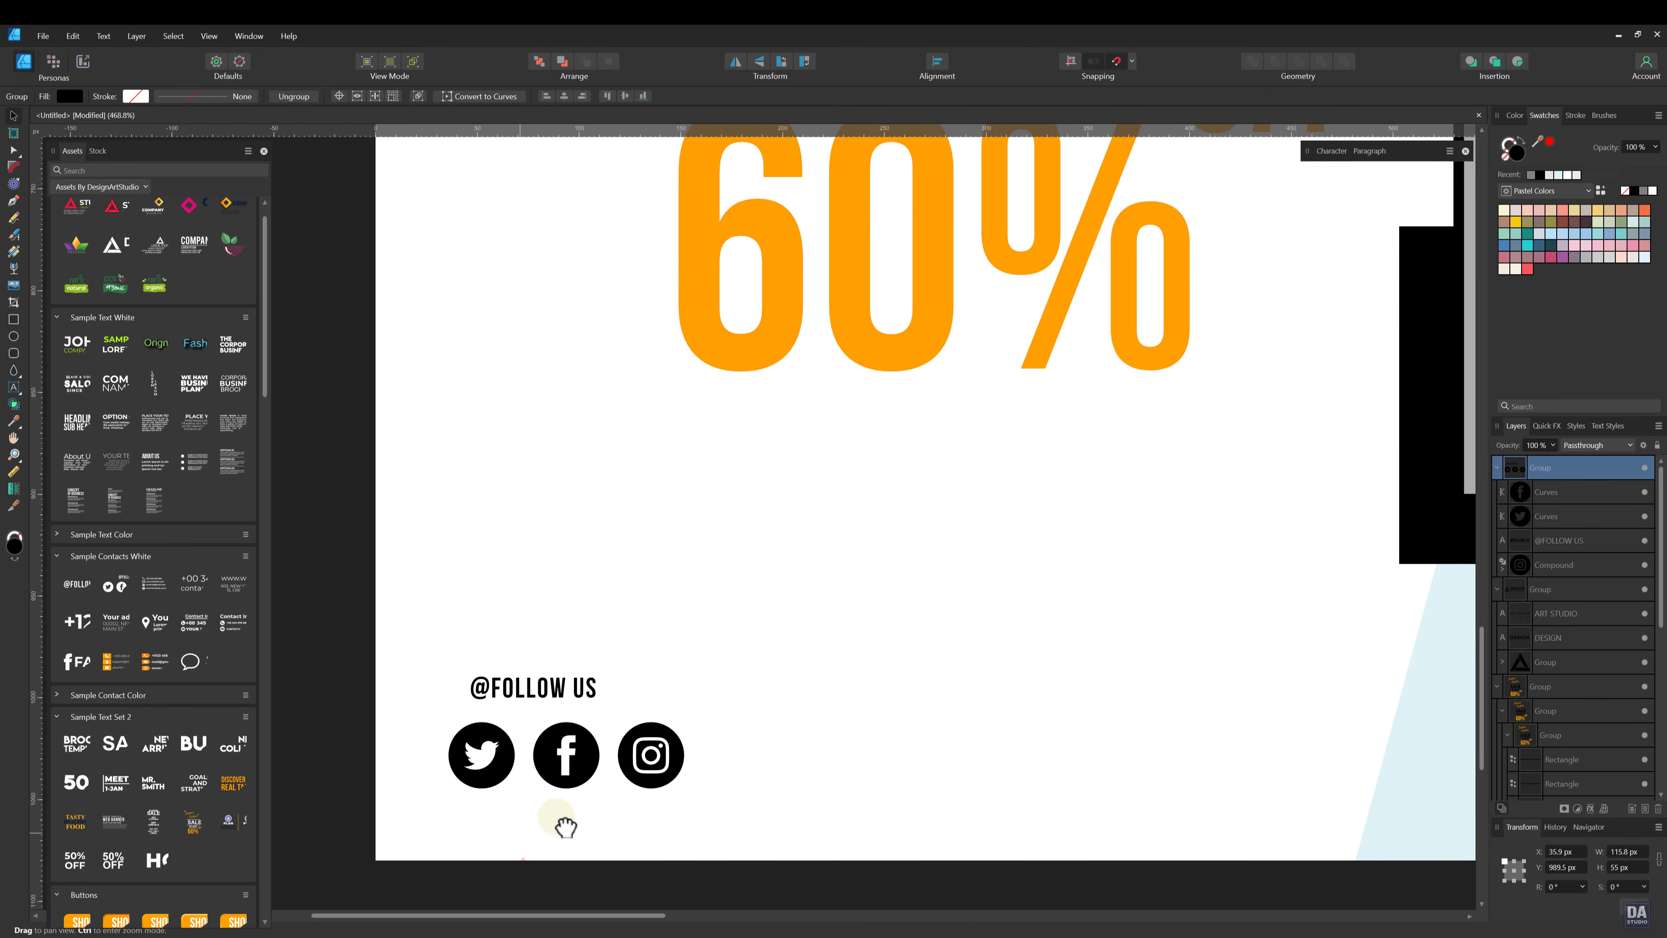
pyautogui.moveTo(556, 817); pyautogui.dragTo(559, 798)
pyautogui.moveTo(539, 739)
pyautogui.mouseDown()
pyautogui.moveTo(525, 755)
pyautogui.moveTo(539, 760)
pyautogui.mouseUp()
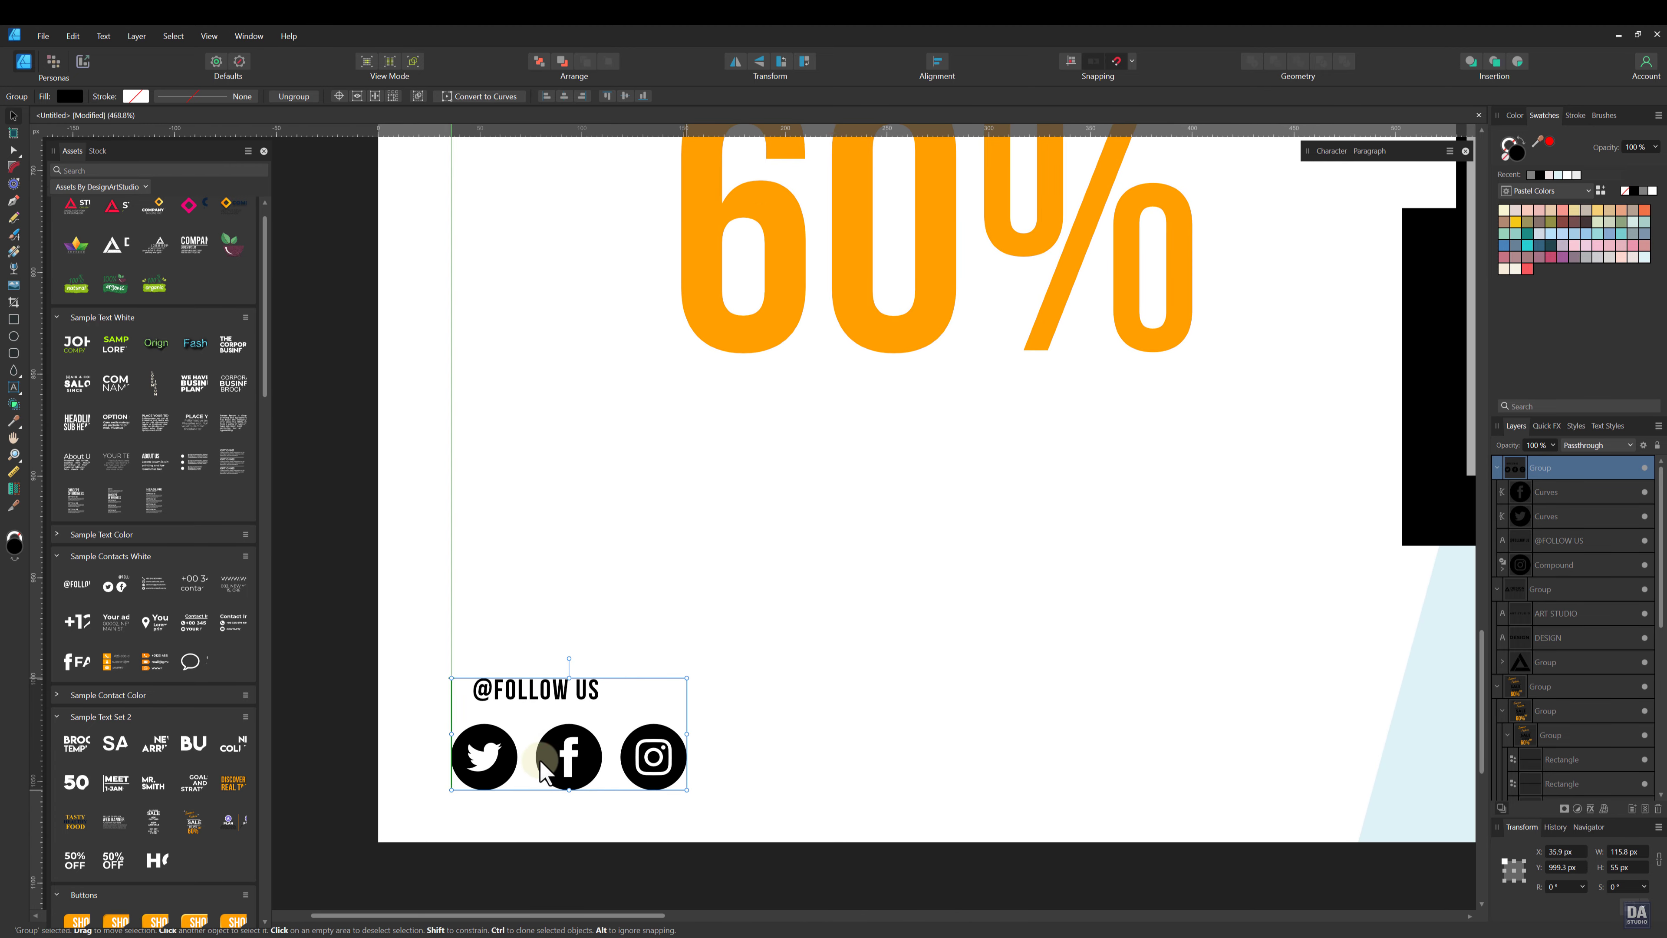
pyautogui.doubleClick(562, 688)
pyautogui.moveTo(563, 688); pyautogui.dragTo(750, 726)
pyautogui.click(729, 683)
pyautogui.scroll(-7, 484, 724)
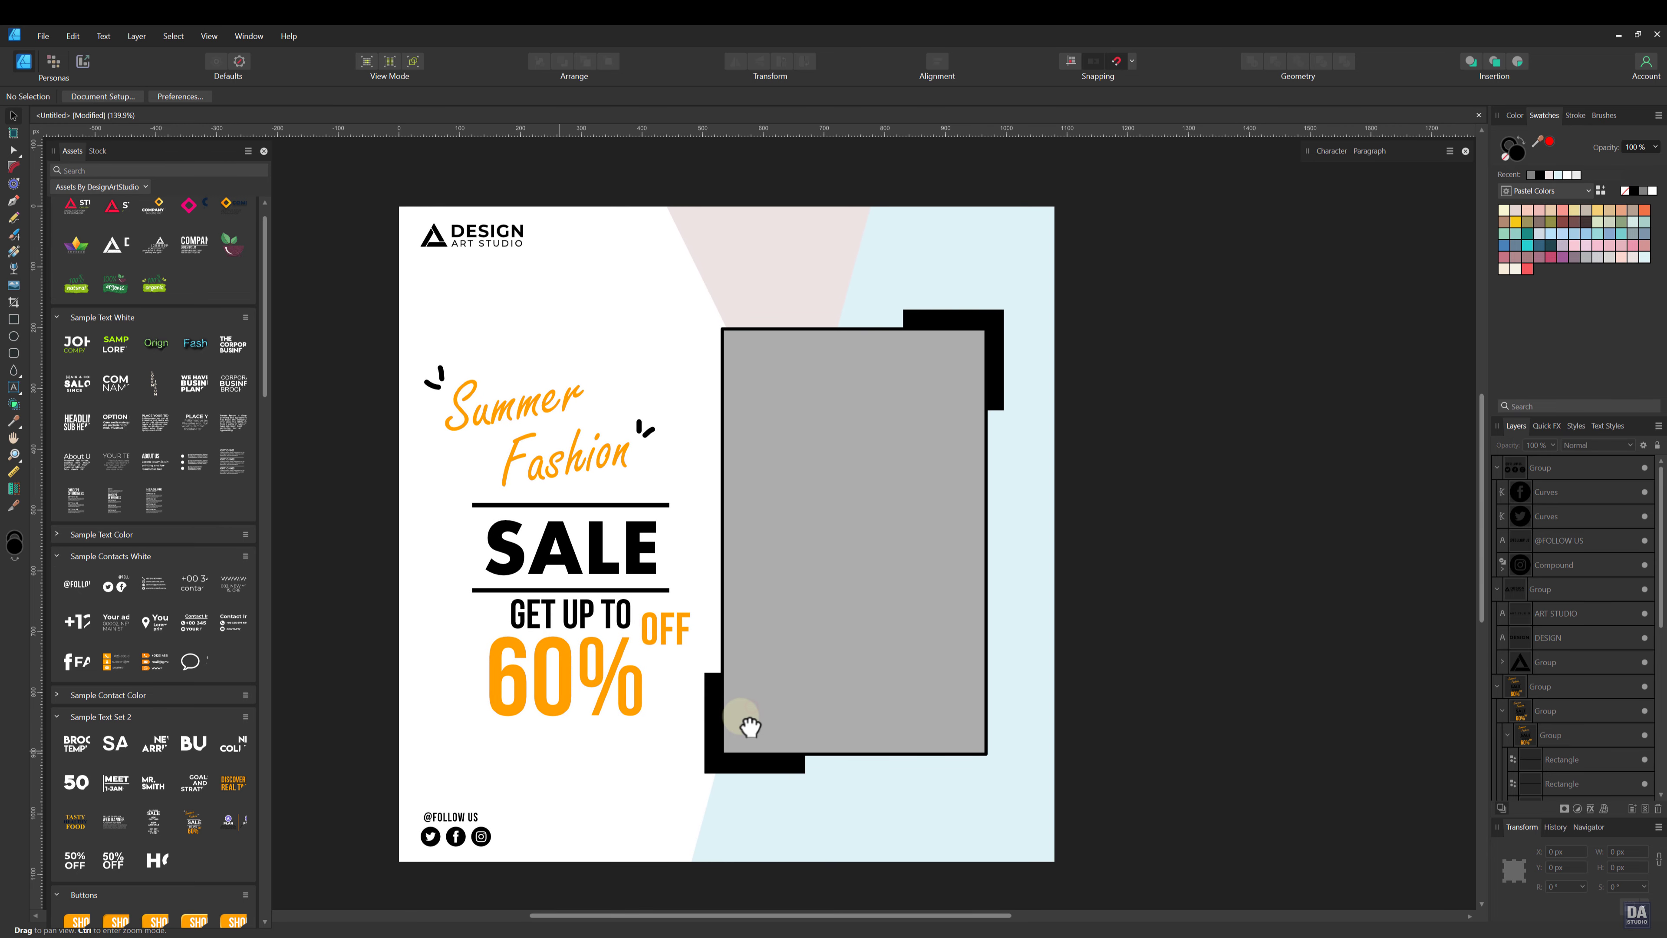
# Step: Fill the pale pink triangular background shape with yellow
pyautogui.click(782, 315)
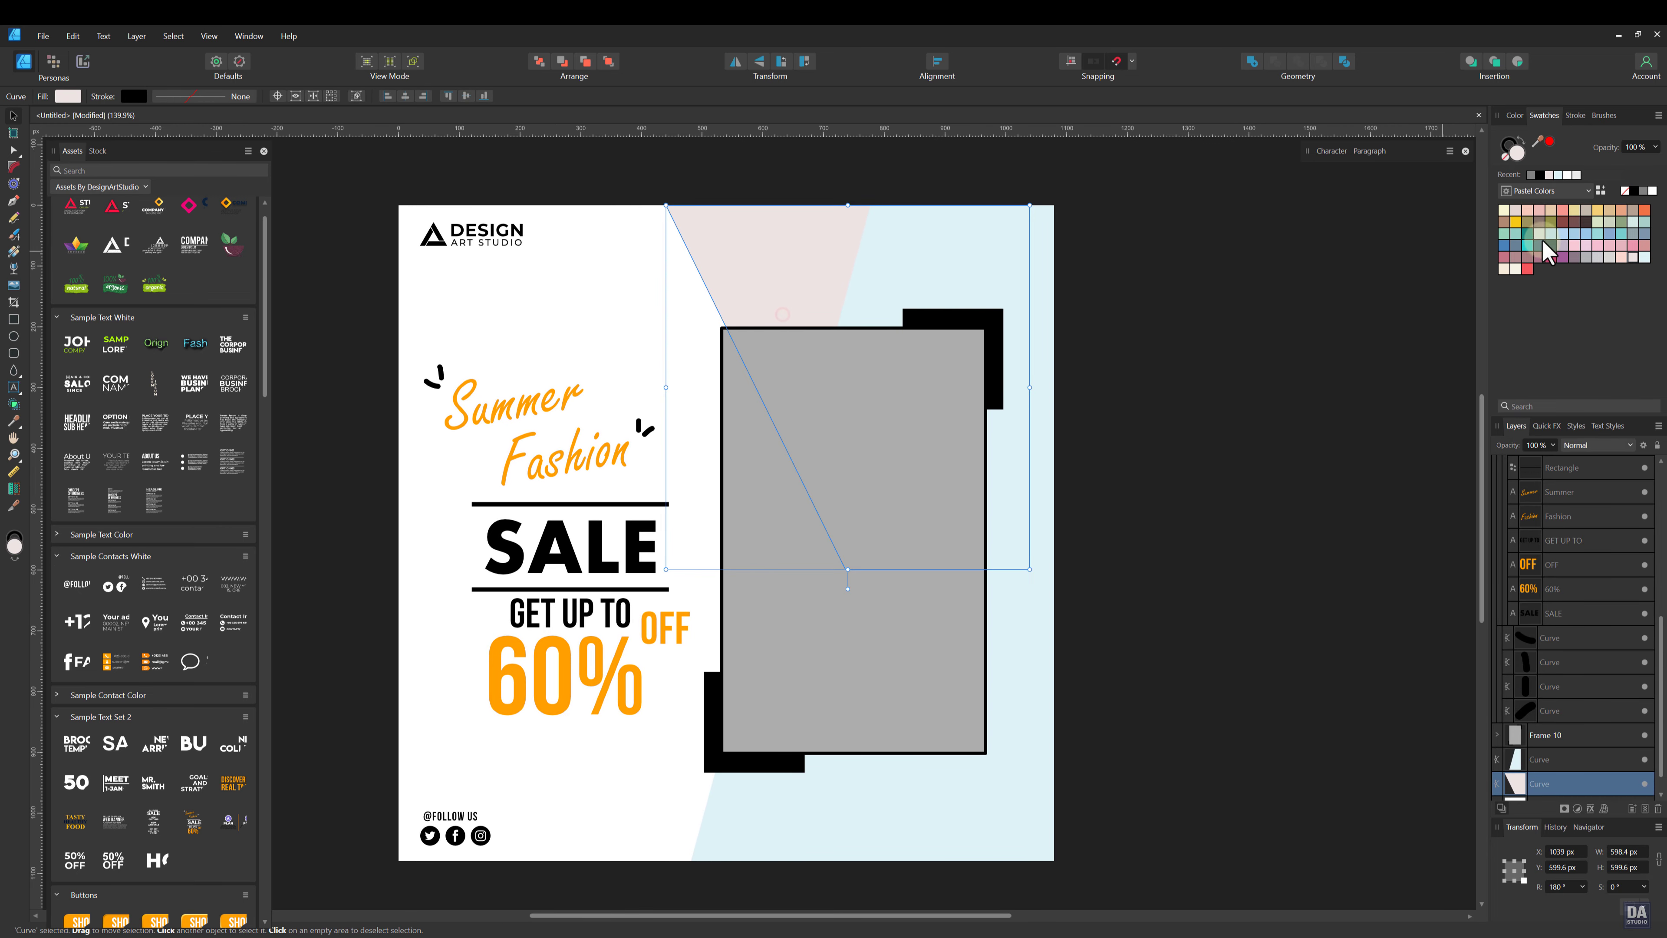
pyautogui.click(1516, 222)
pyautogui.click(1224, 298)
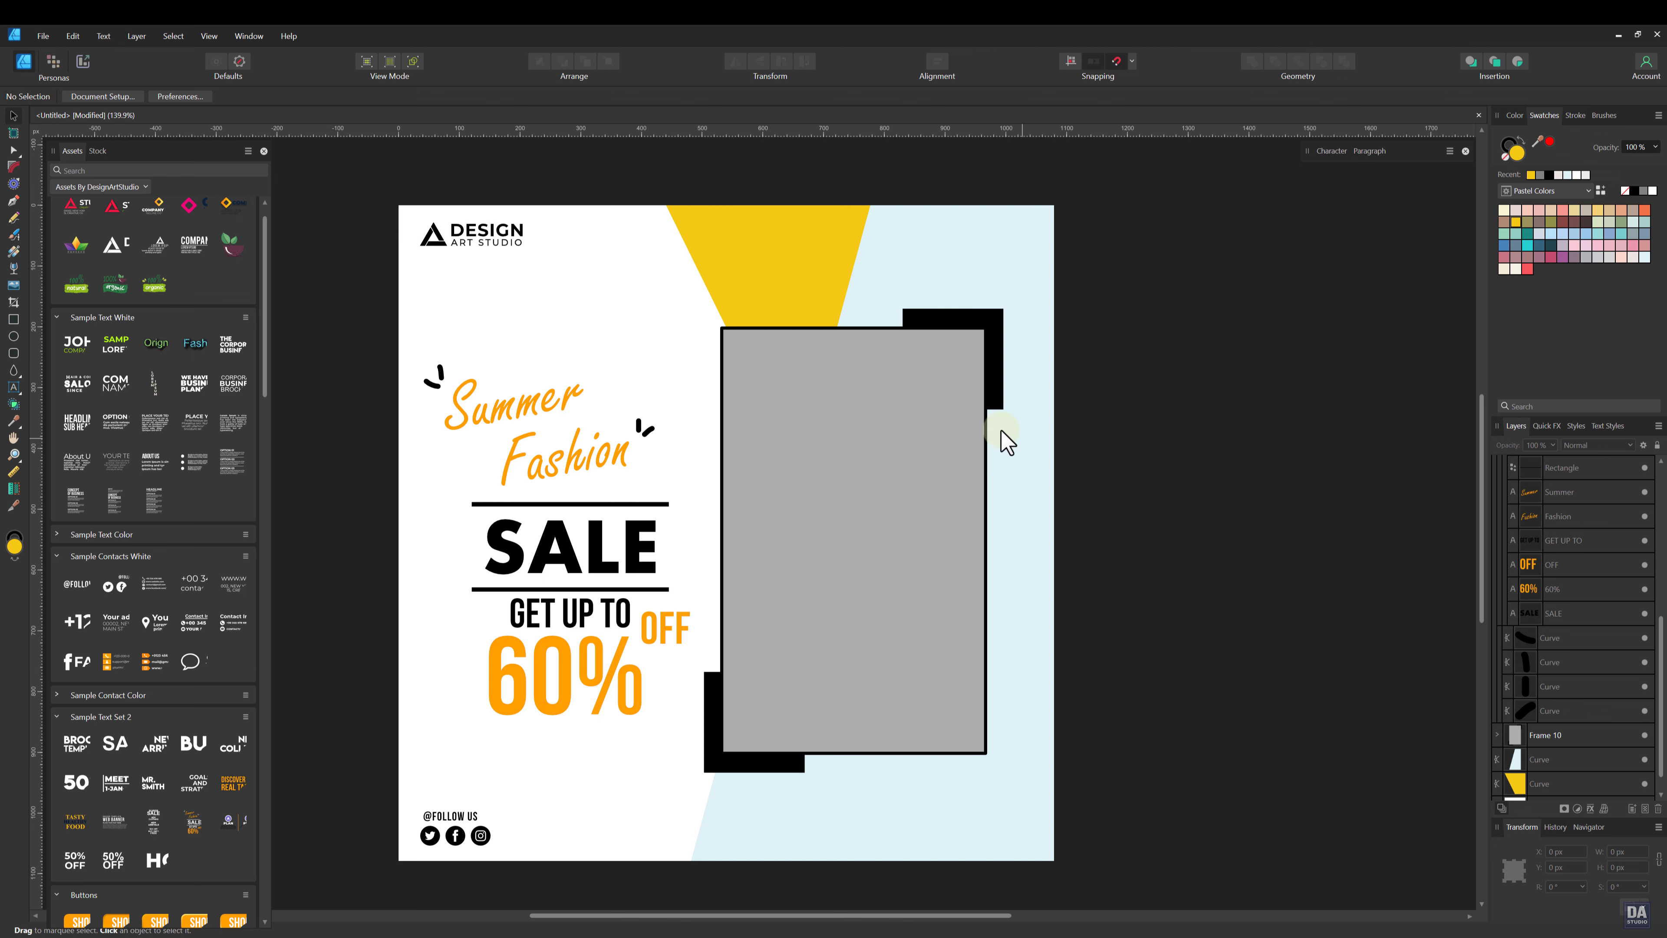
# Step: Place the stock photo of the model in white blouse and mint skirt from Pexels and scale it to 25 %
pyautogui.click(98, 151)
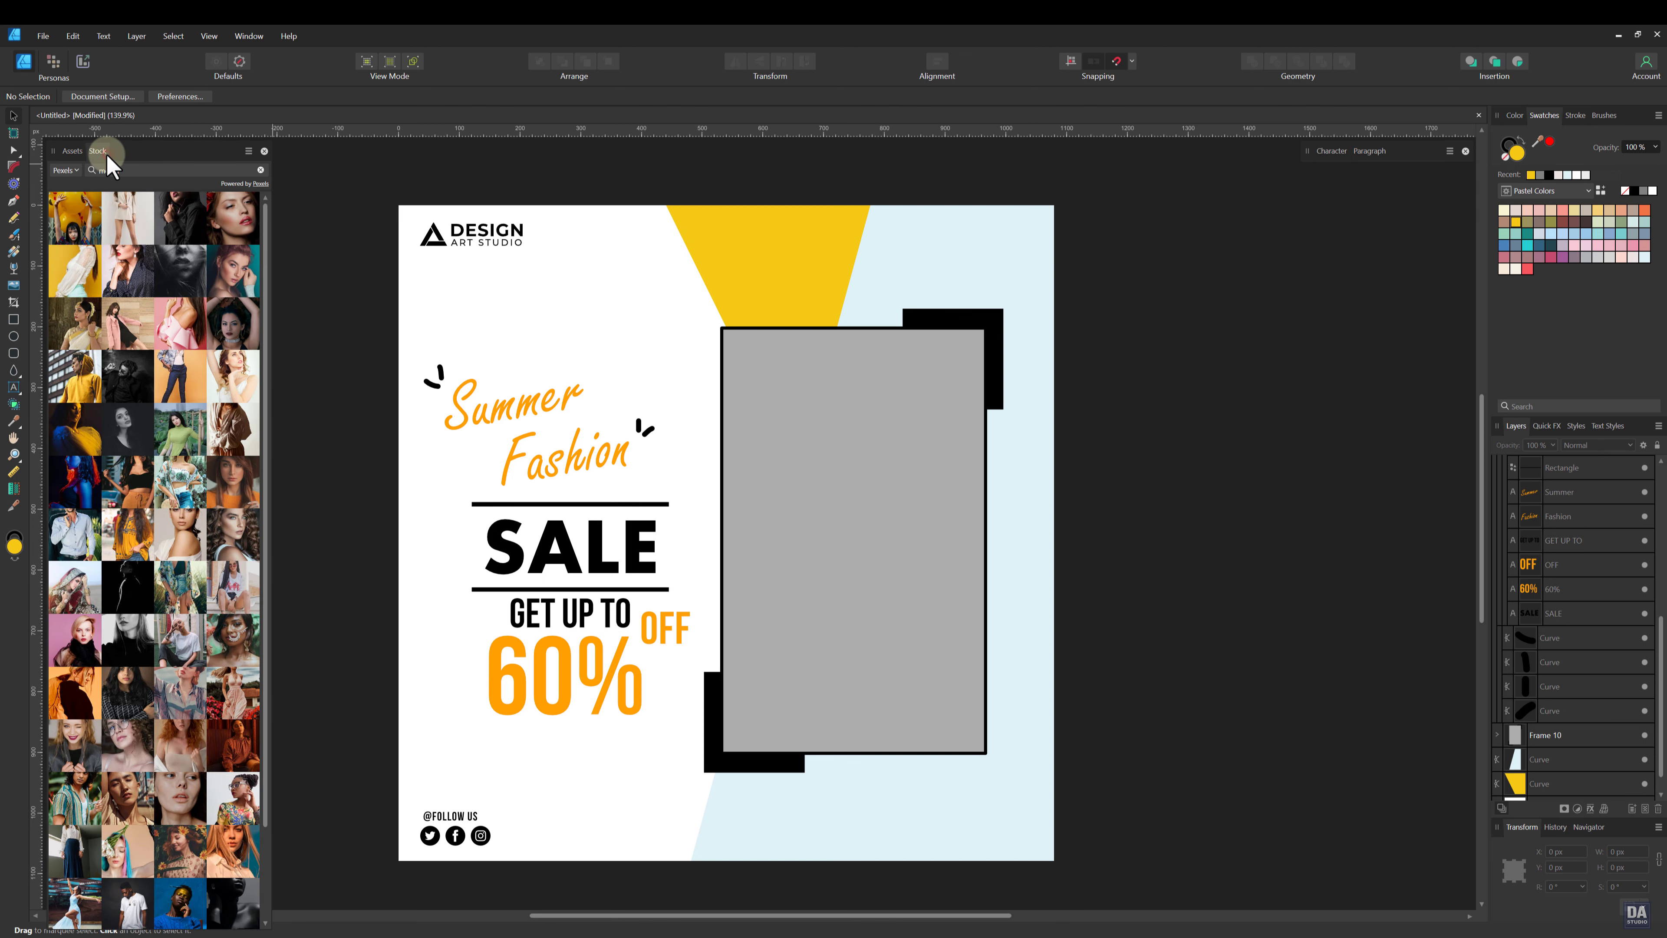
pyautogui.moveTo(79, 276); pyautogui.dragTo(599, 297)
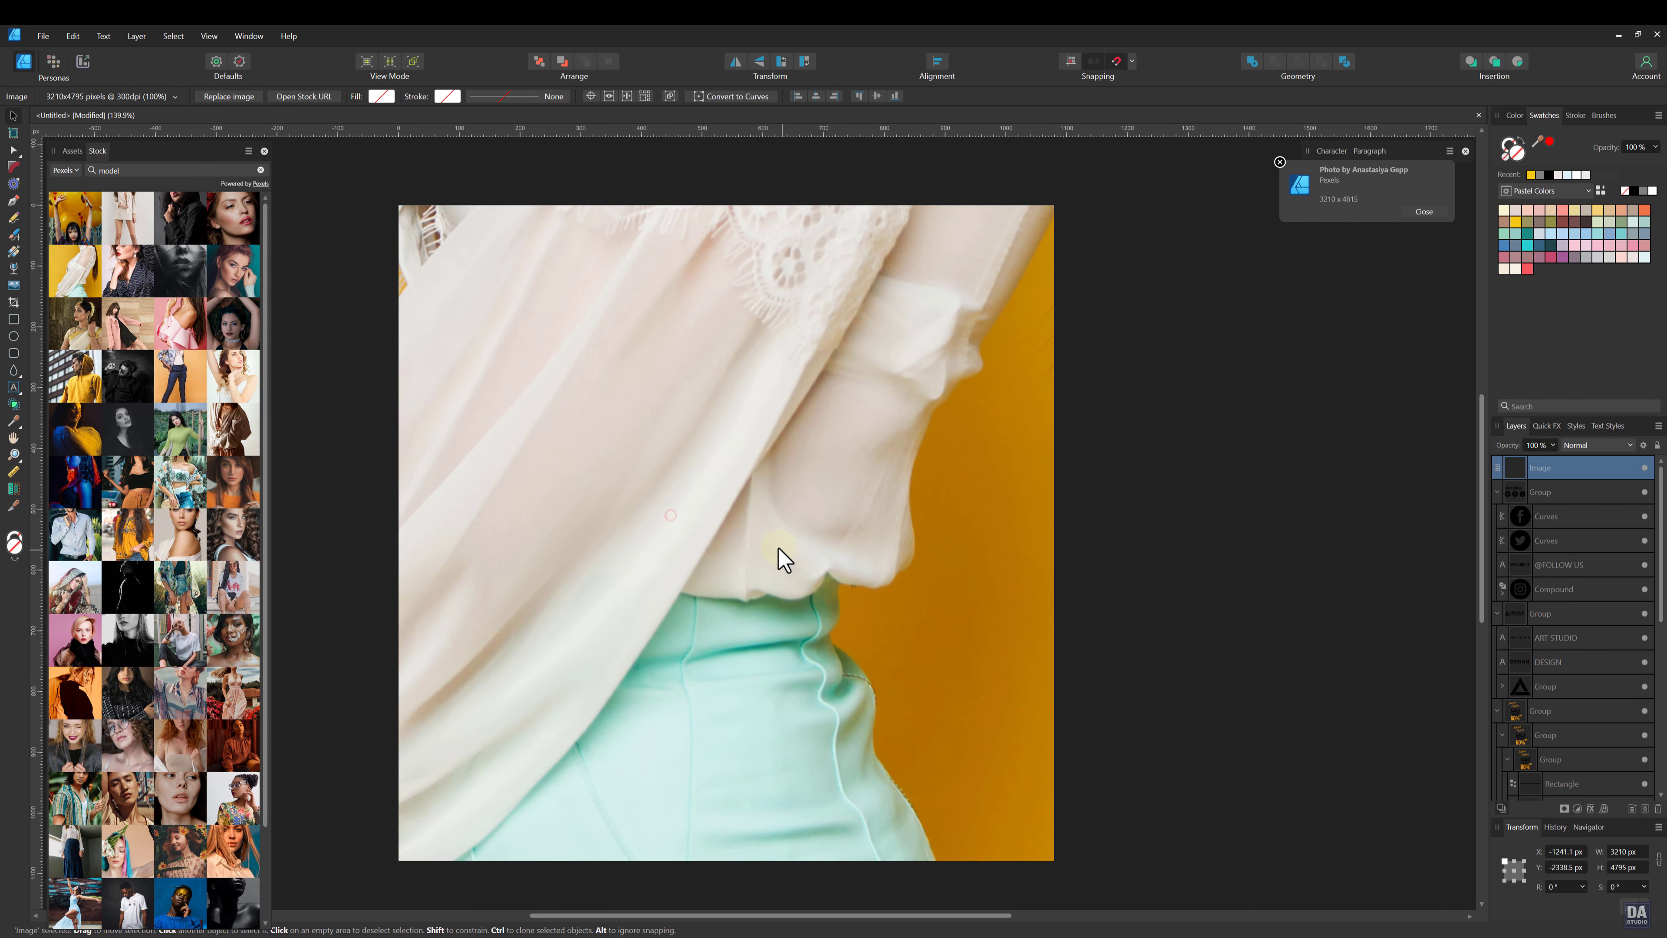
pyautogui.scroll(-5, 778, 550)
pyautogui.scroll(3, 779, 550)
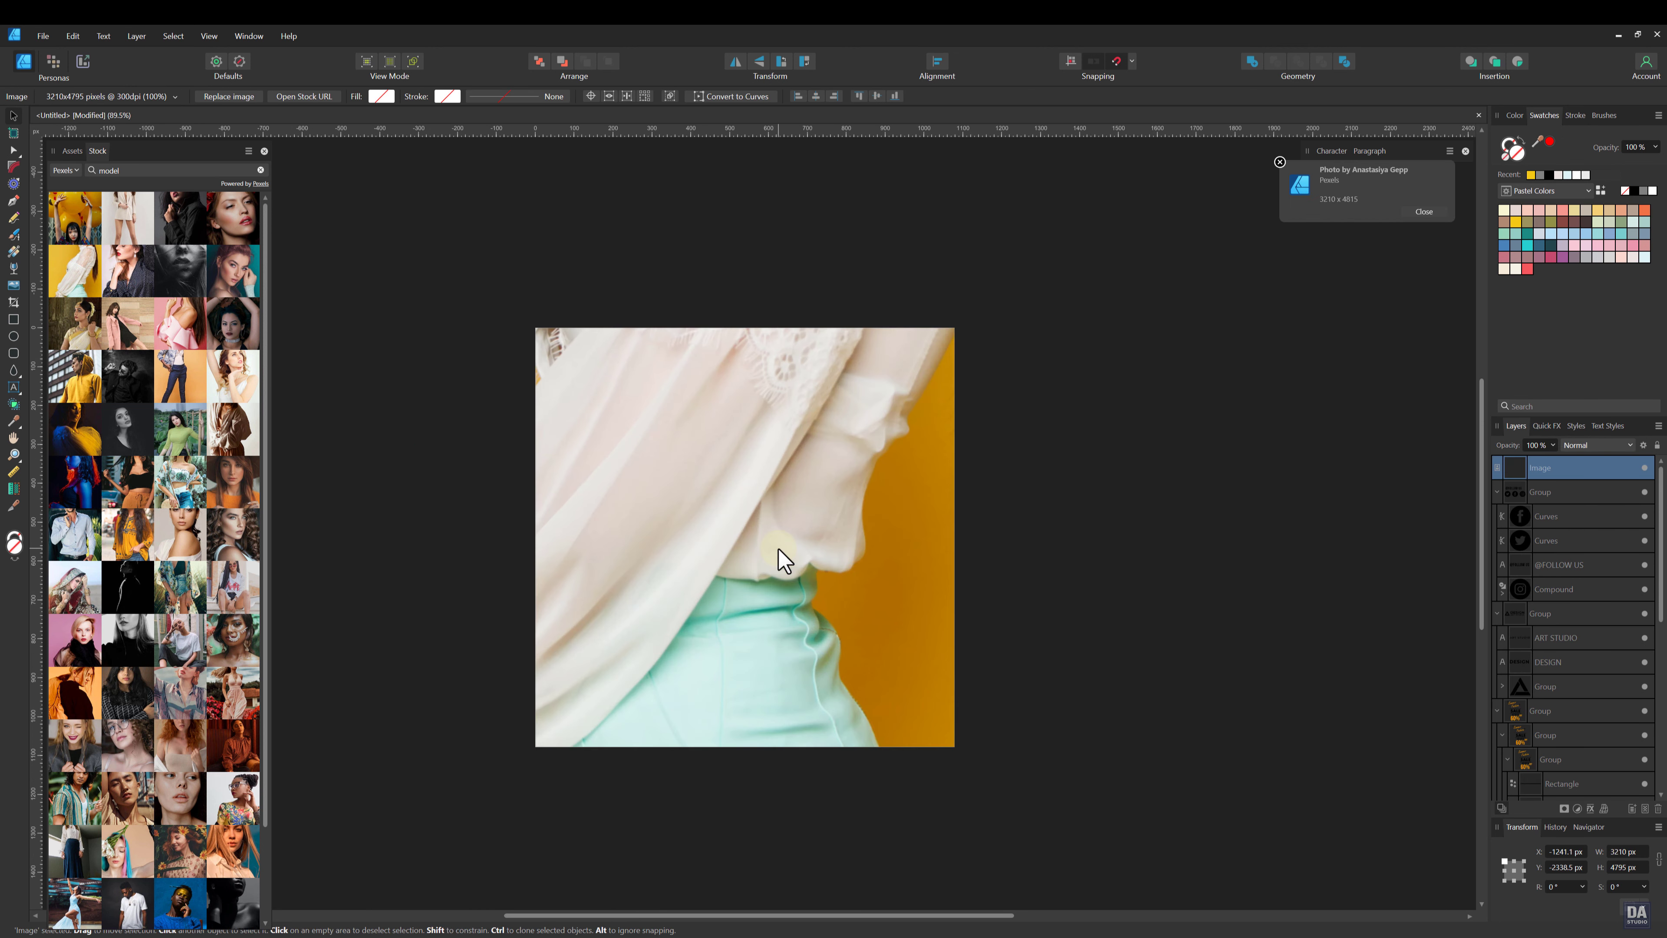
pyautogui.click(174, 96)
pyautogui.click(186, 126)
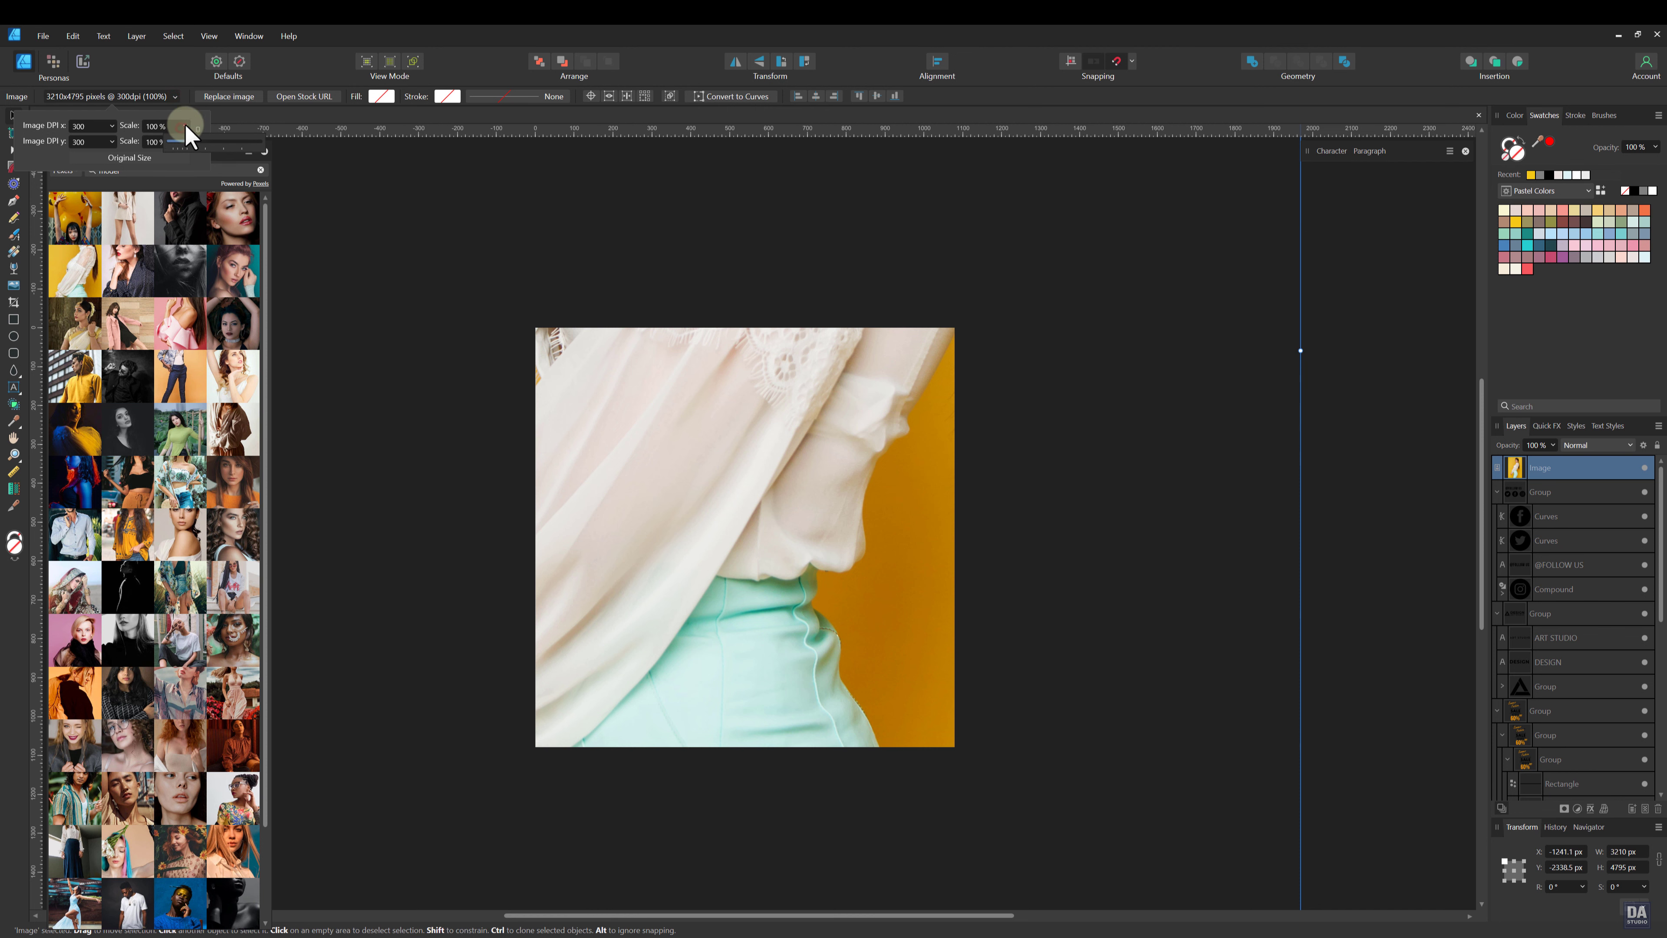
pyautogui.moveTo(190, 141); pyautogui.dragTo(175, 142)
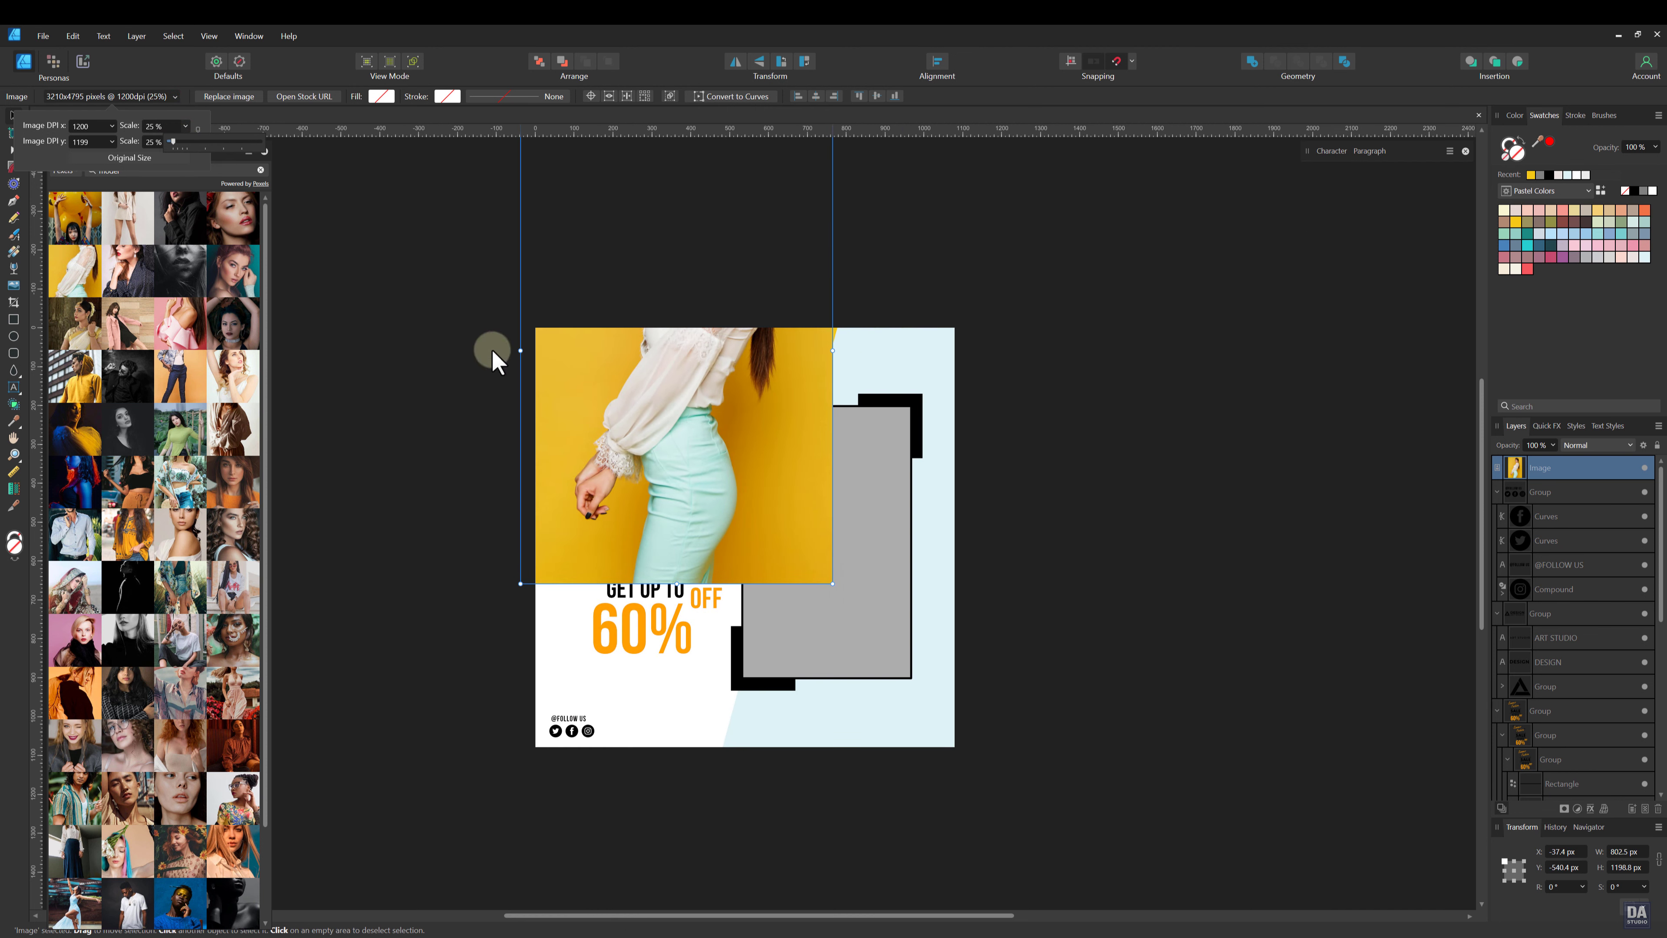
# Step: Move the model photo over the grey portrait frame and resize it to about 682 × 1019 px
pyautogui.moveTo(747, 403); pyautogui.dragTo(863, 615)
pyautogui.scroll(2, 877, 508)
pyautogui.moveTo(1028, 191); pyautogui.dragTo(993, 244)
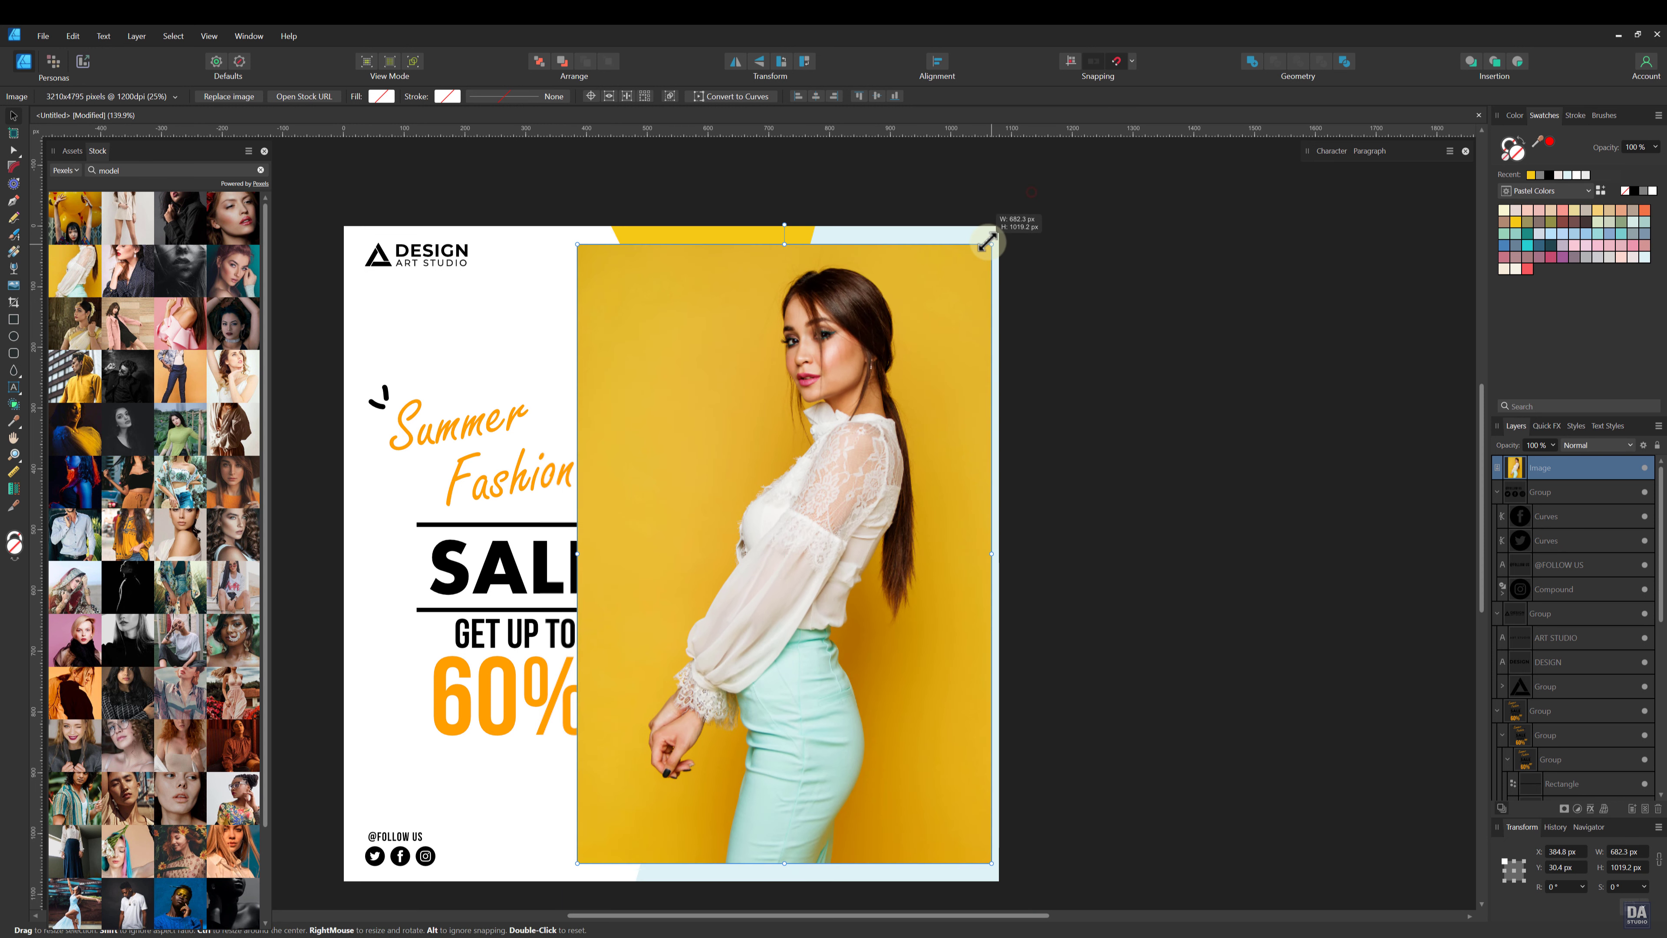
# Step: Collapse the layer groups and nest the model photo inside Frame 10's Place Image Inside layer
pyautogui.click(1497, 492)
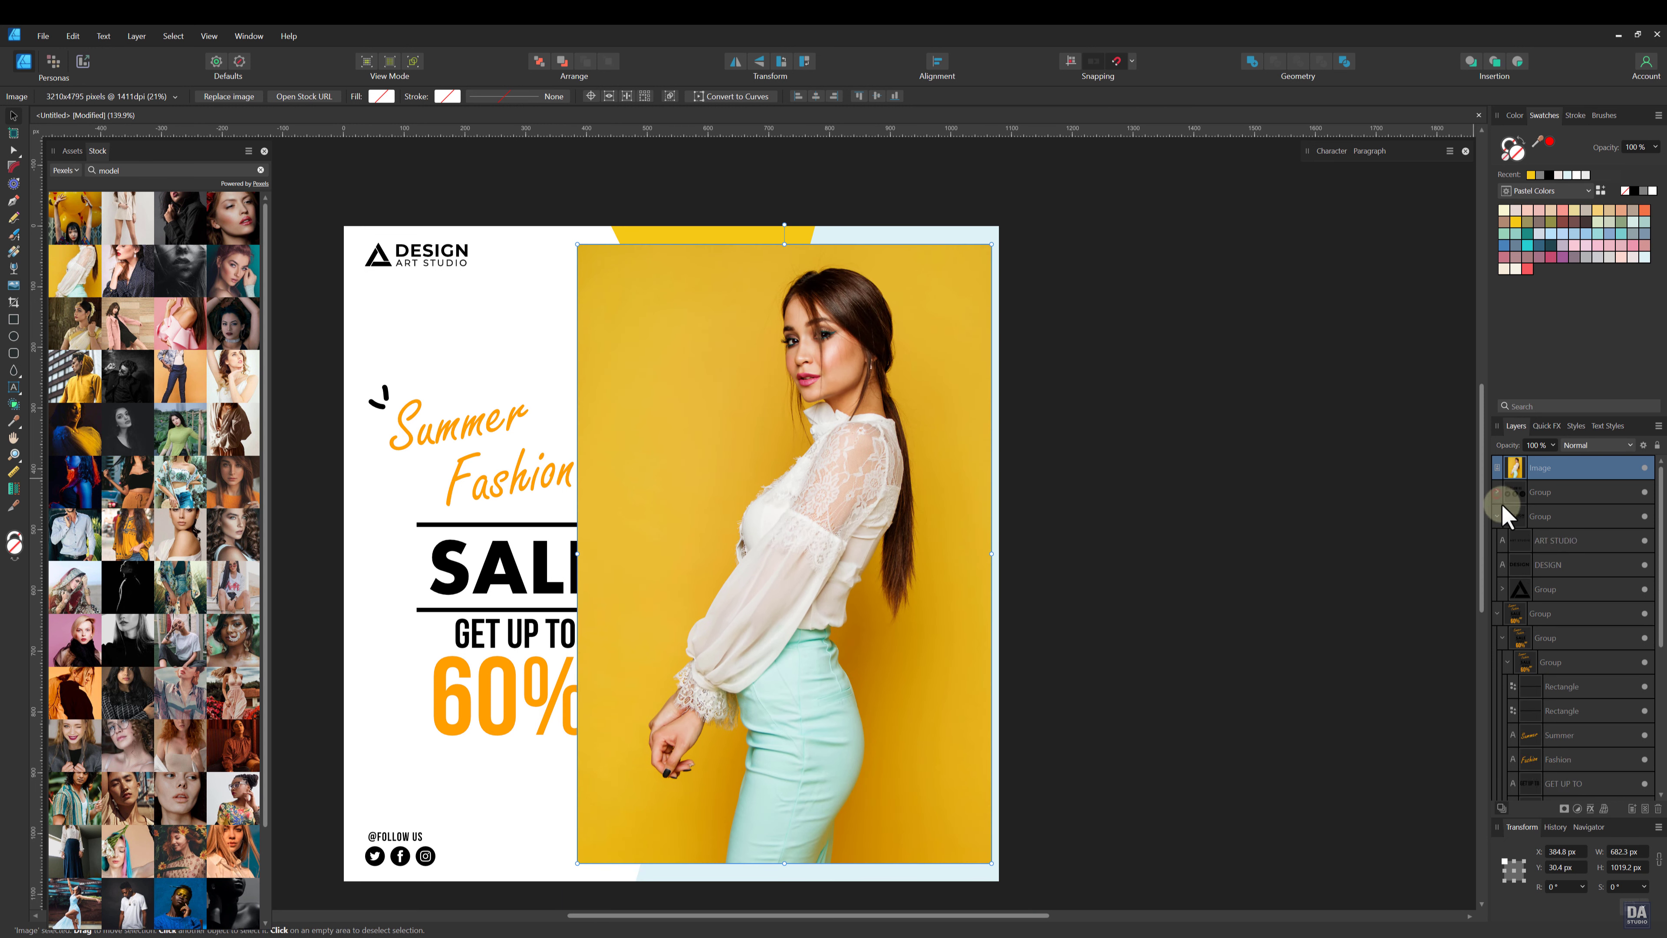
pyautogui.click(1497, 516)
pyautogui.click(1499, 540)
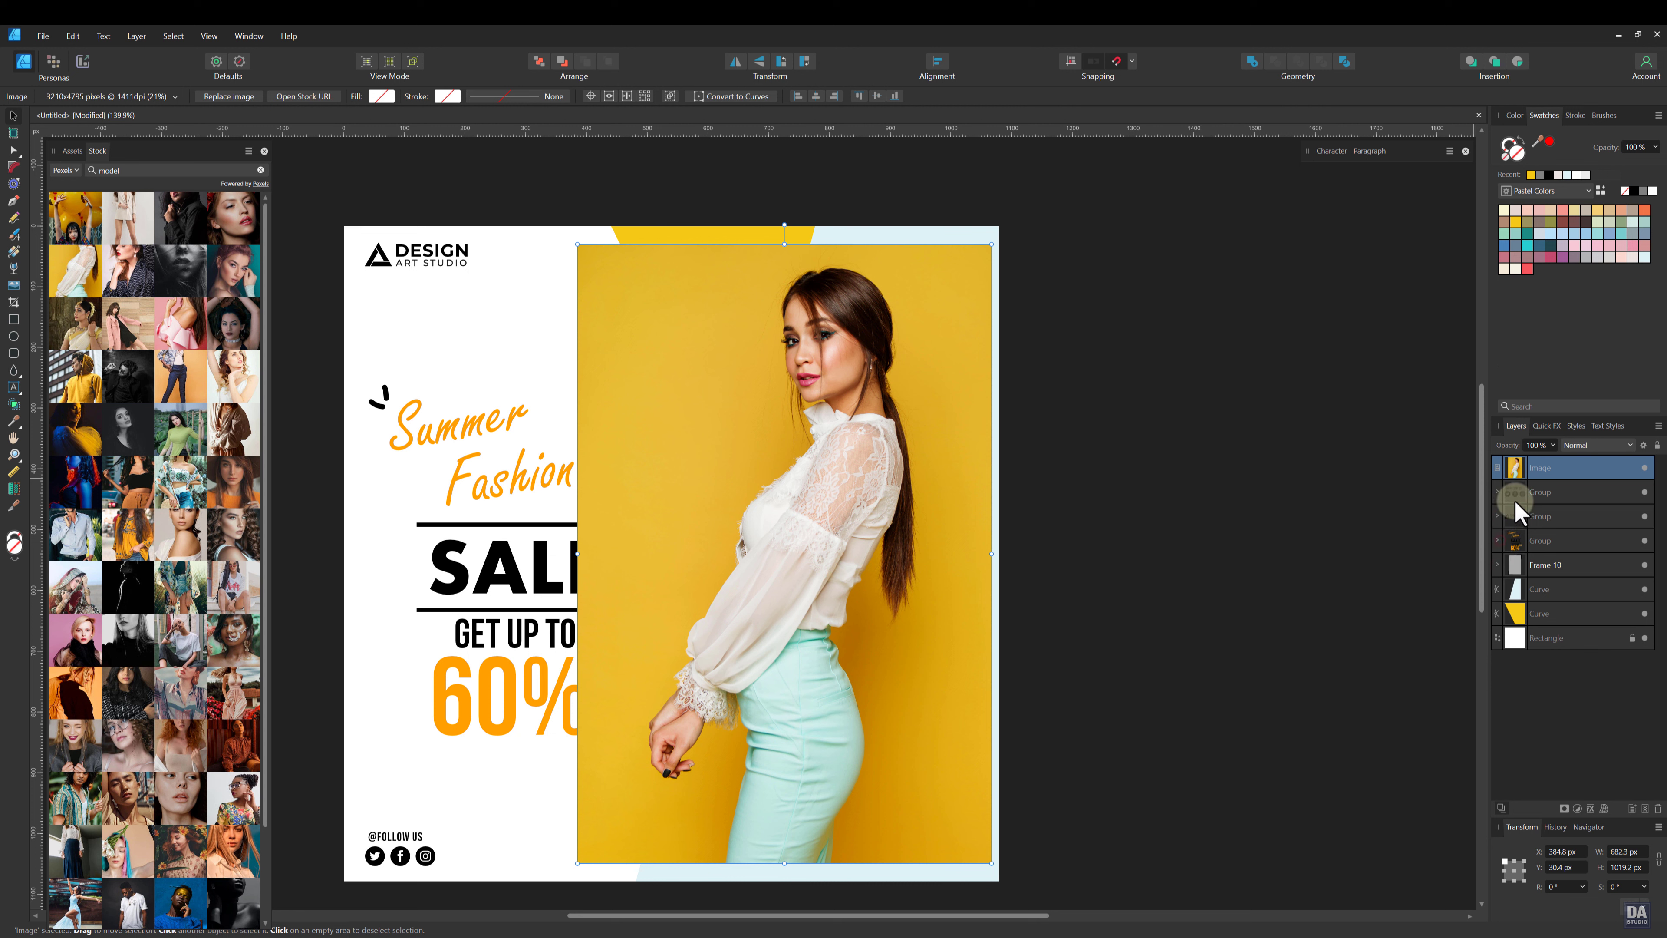
pyautogui.moveTo(1543, 531); pyautogui.dragTo(1536, 595)
pyautogui.click(1499, 542)
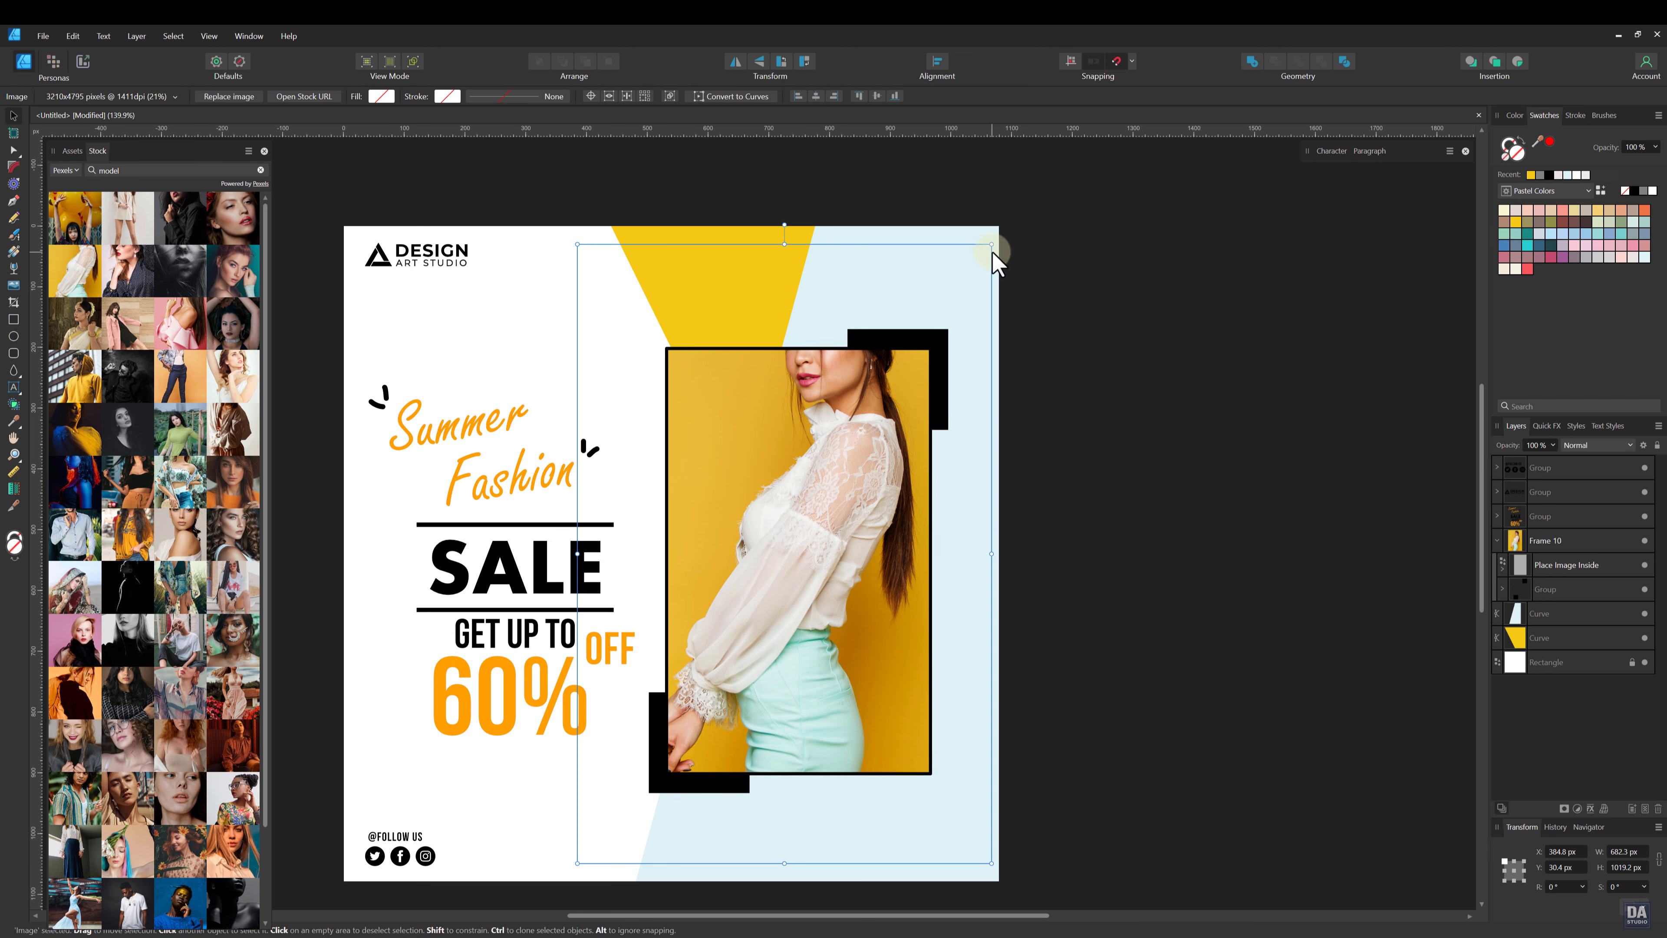
# Step: Scale the model photo to about 497 × 742 px and position it so her head and body fit inside the frame
pyautogui.moveTo(992, 248); pyautogui.dragTo(980, 264)
pyautogui.moveTo(940, 305); pyautogui.dragTo(936, 314)
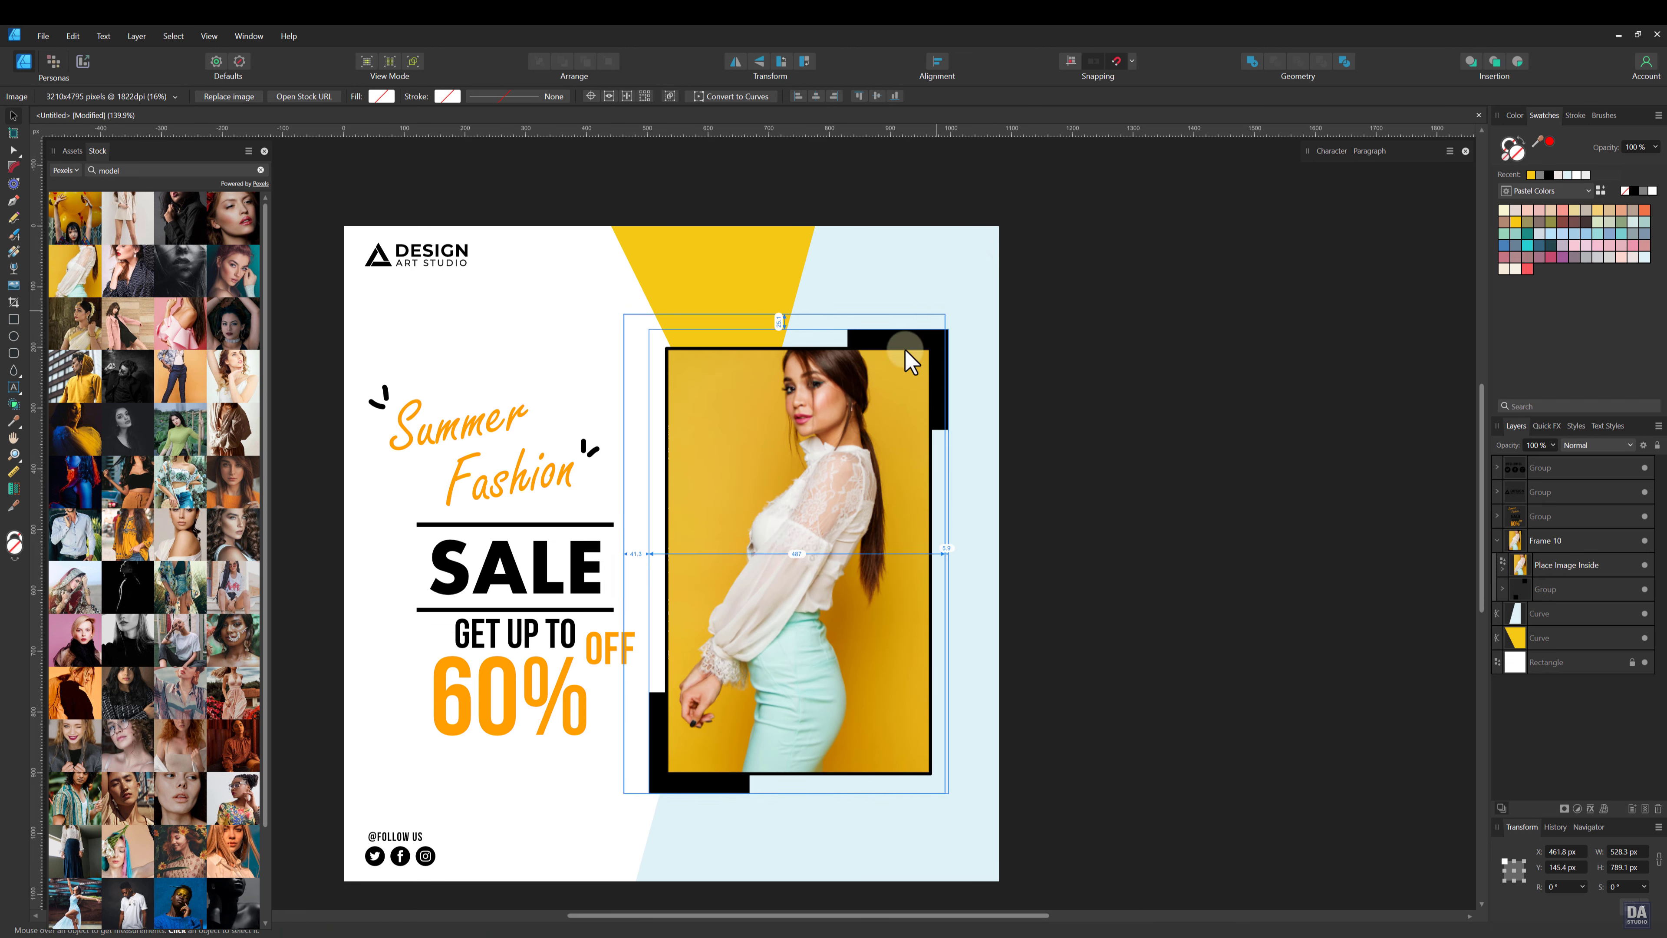
pyautogui.moveTo(843, 441)
pyautogui.mouseDown()
pyautogui.moveTo(829, 475)
pyautogui.moveTo(839, 461)
pyautogui.mouseUp()
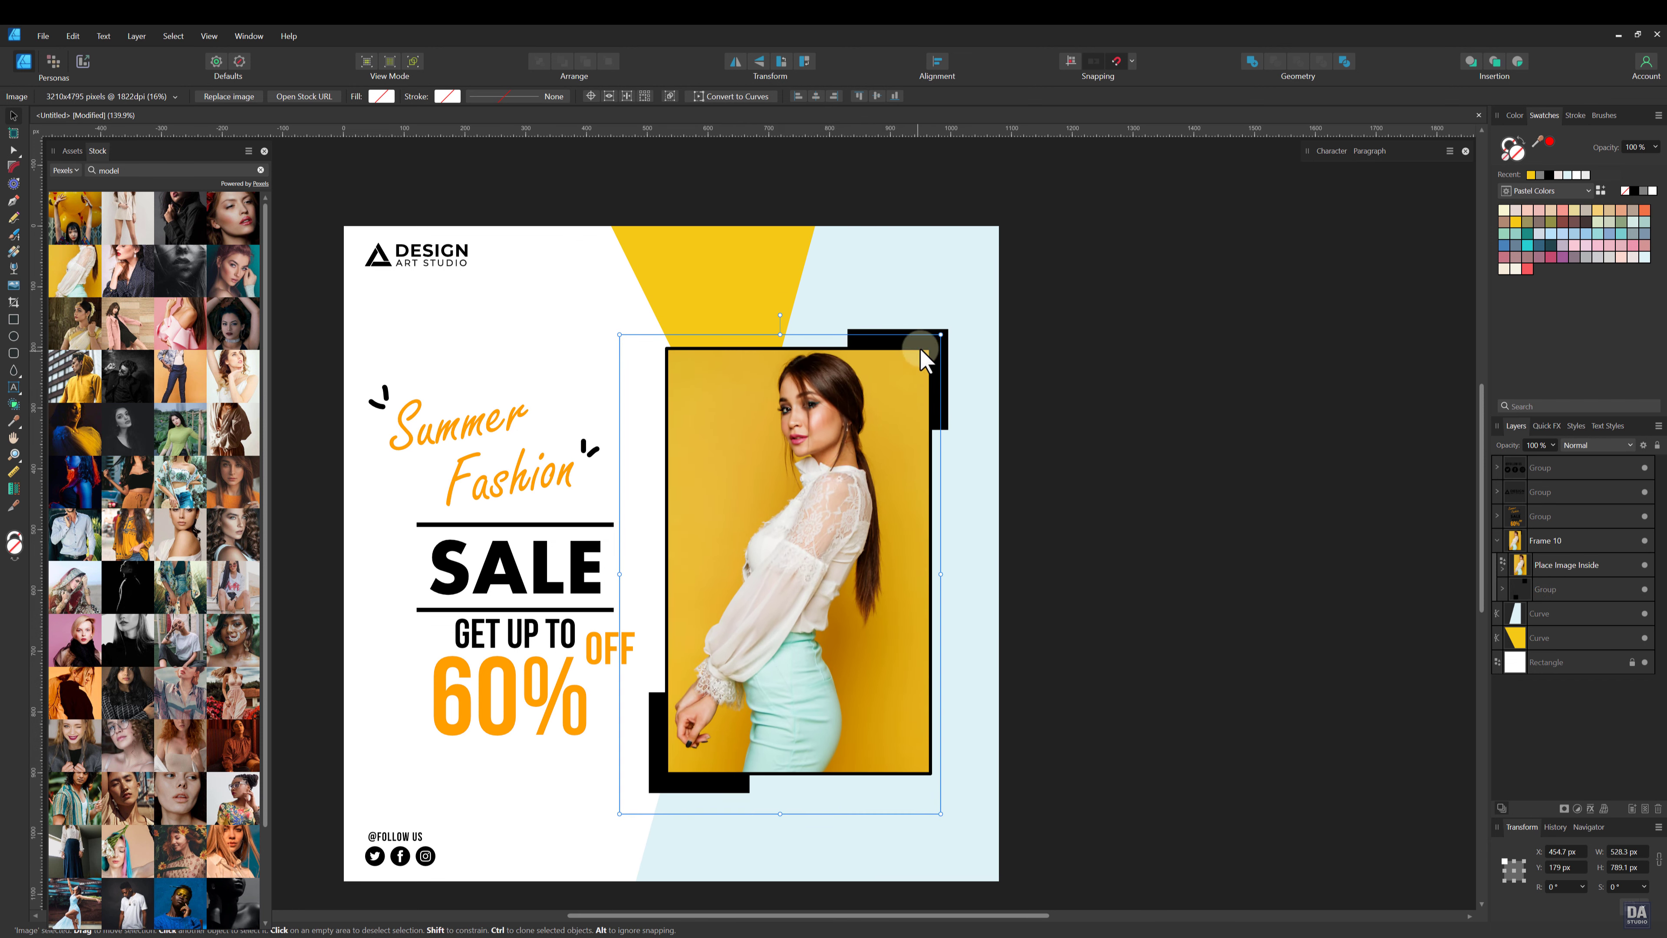
pyautogui.moveTo(941, 335); pyautogui.dragTo(931, 349)
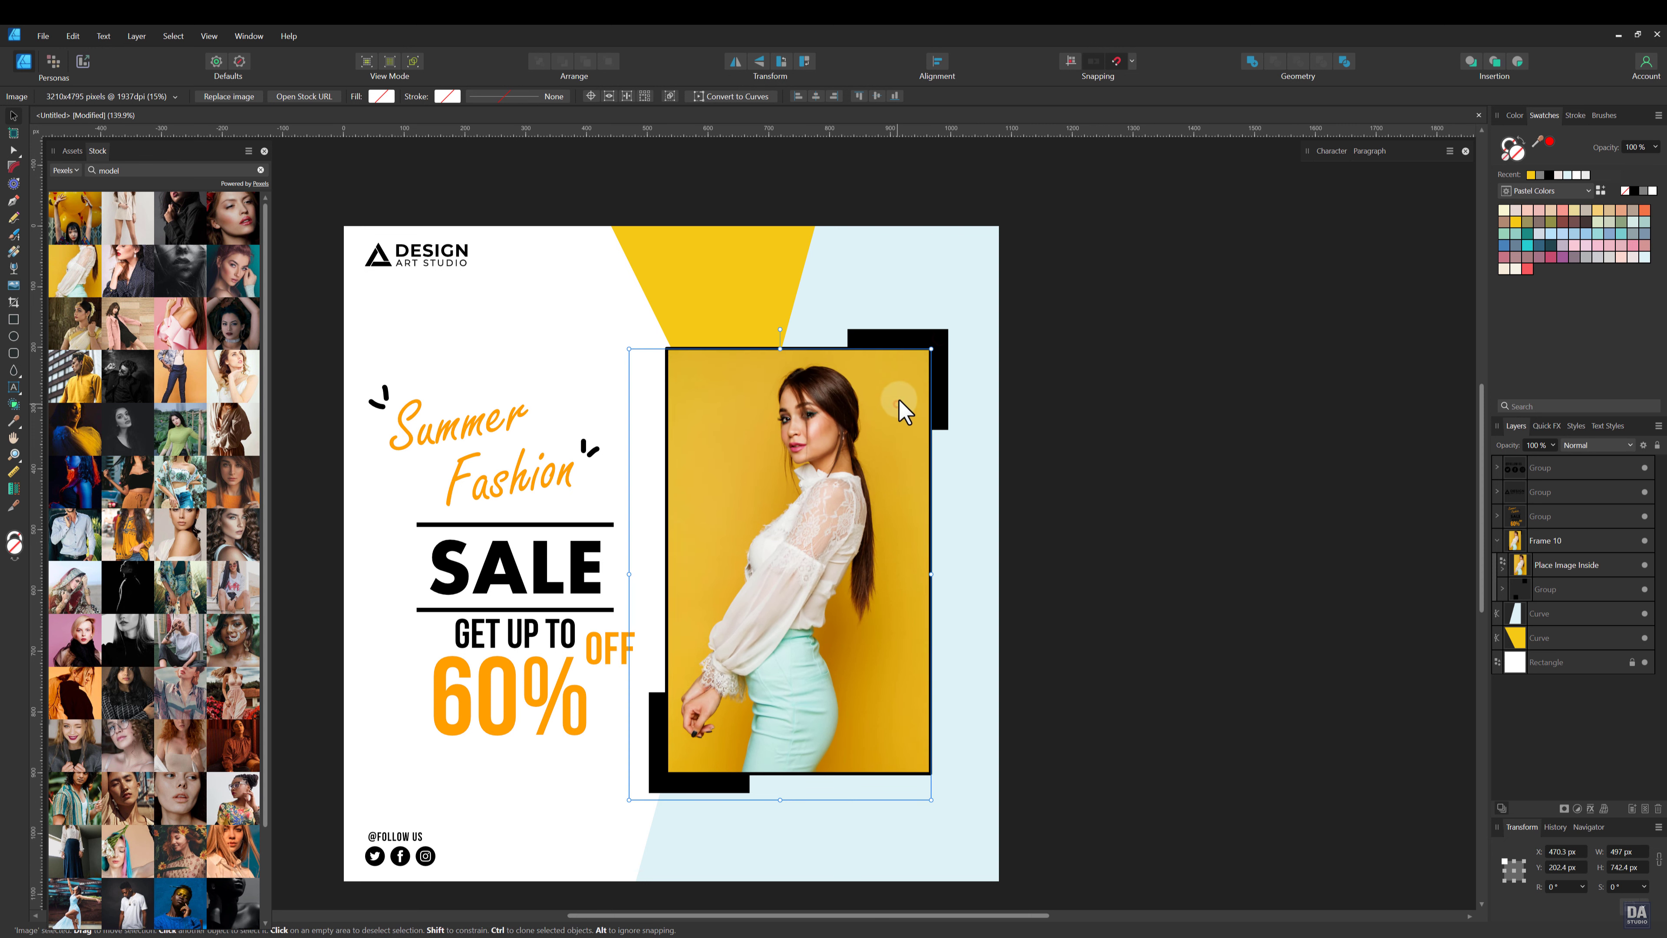
pyautogui.moveTo(905, 410); pyautogui.dragTo(908, 402)
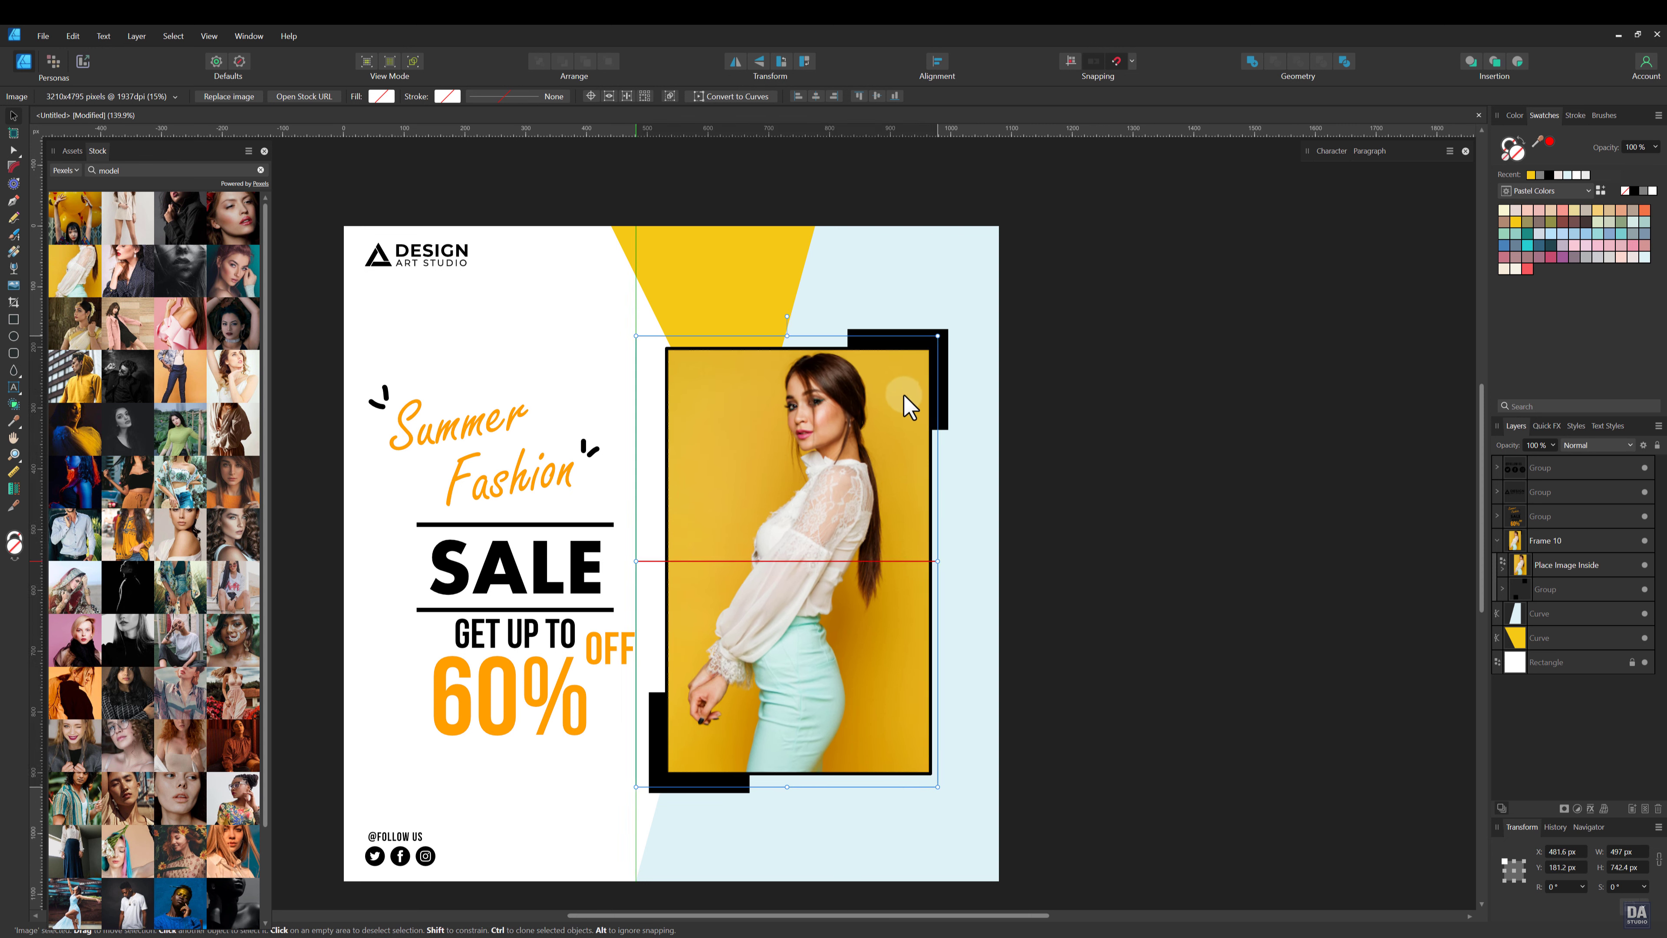
pyautogui.click(1096, 433)
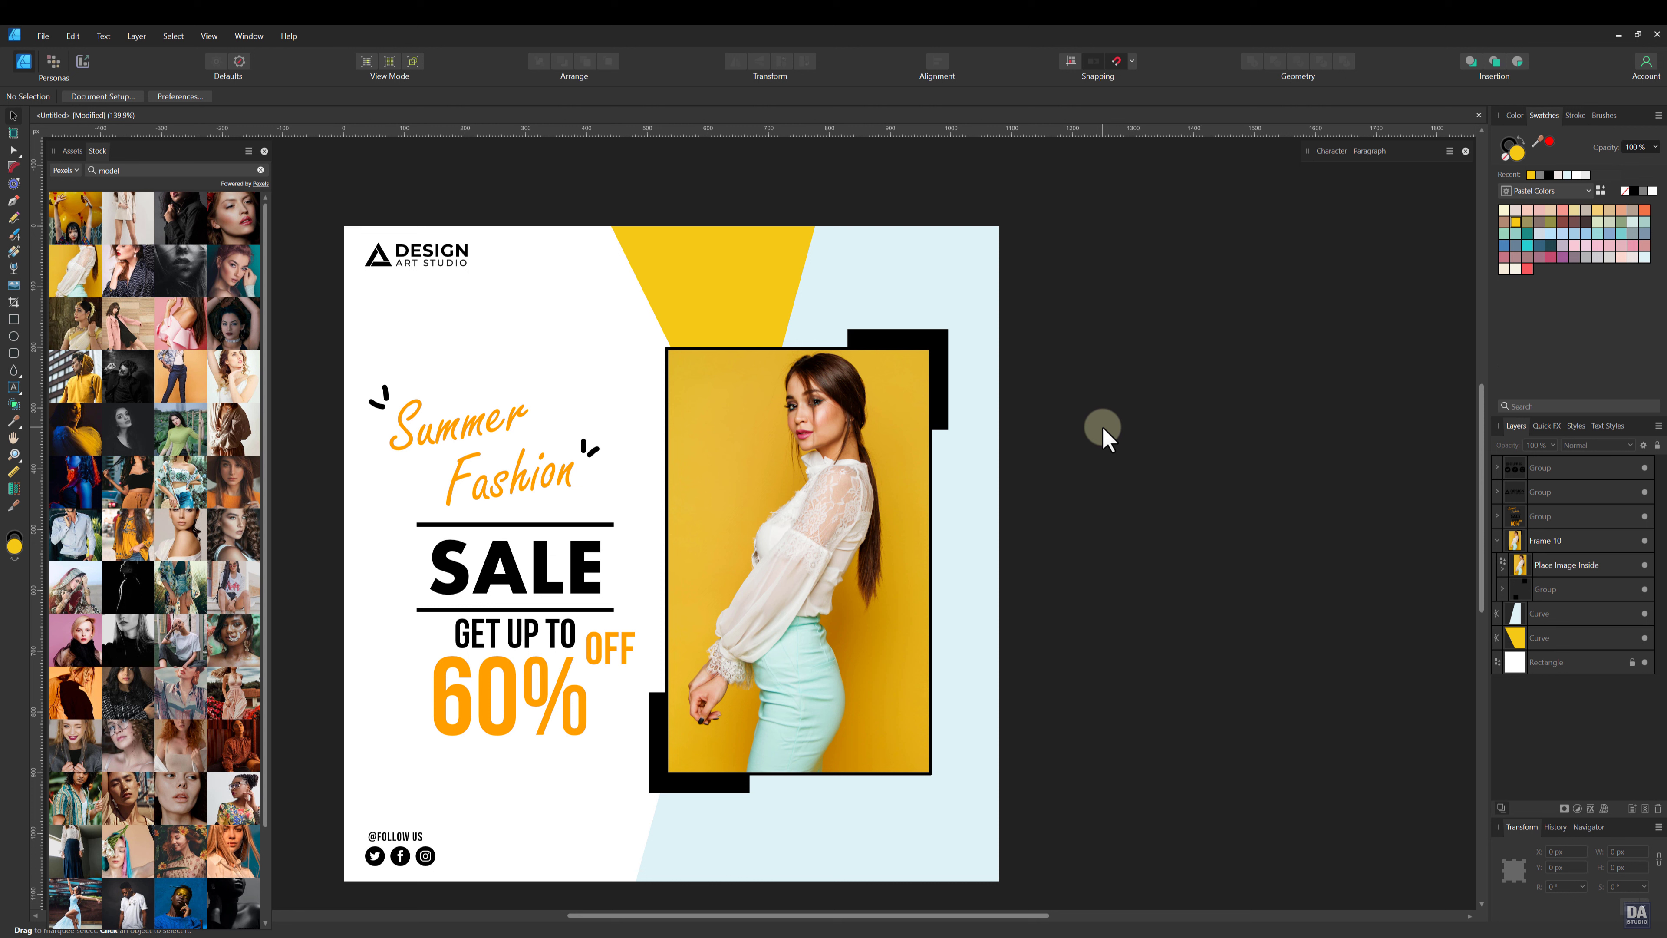
# Step: Fill the triangular background shape with dark brown and the pale blue slanted background shape with muted teal
pyautogui.click(689, 289)
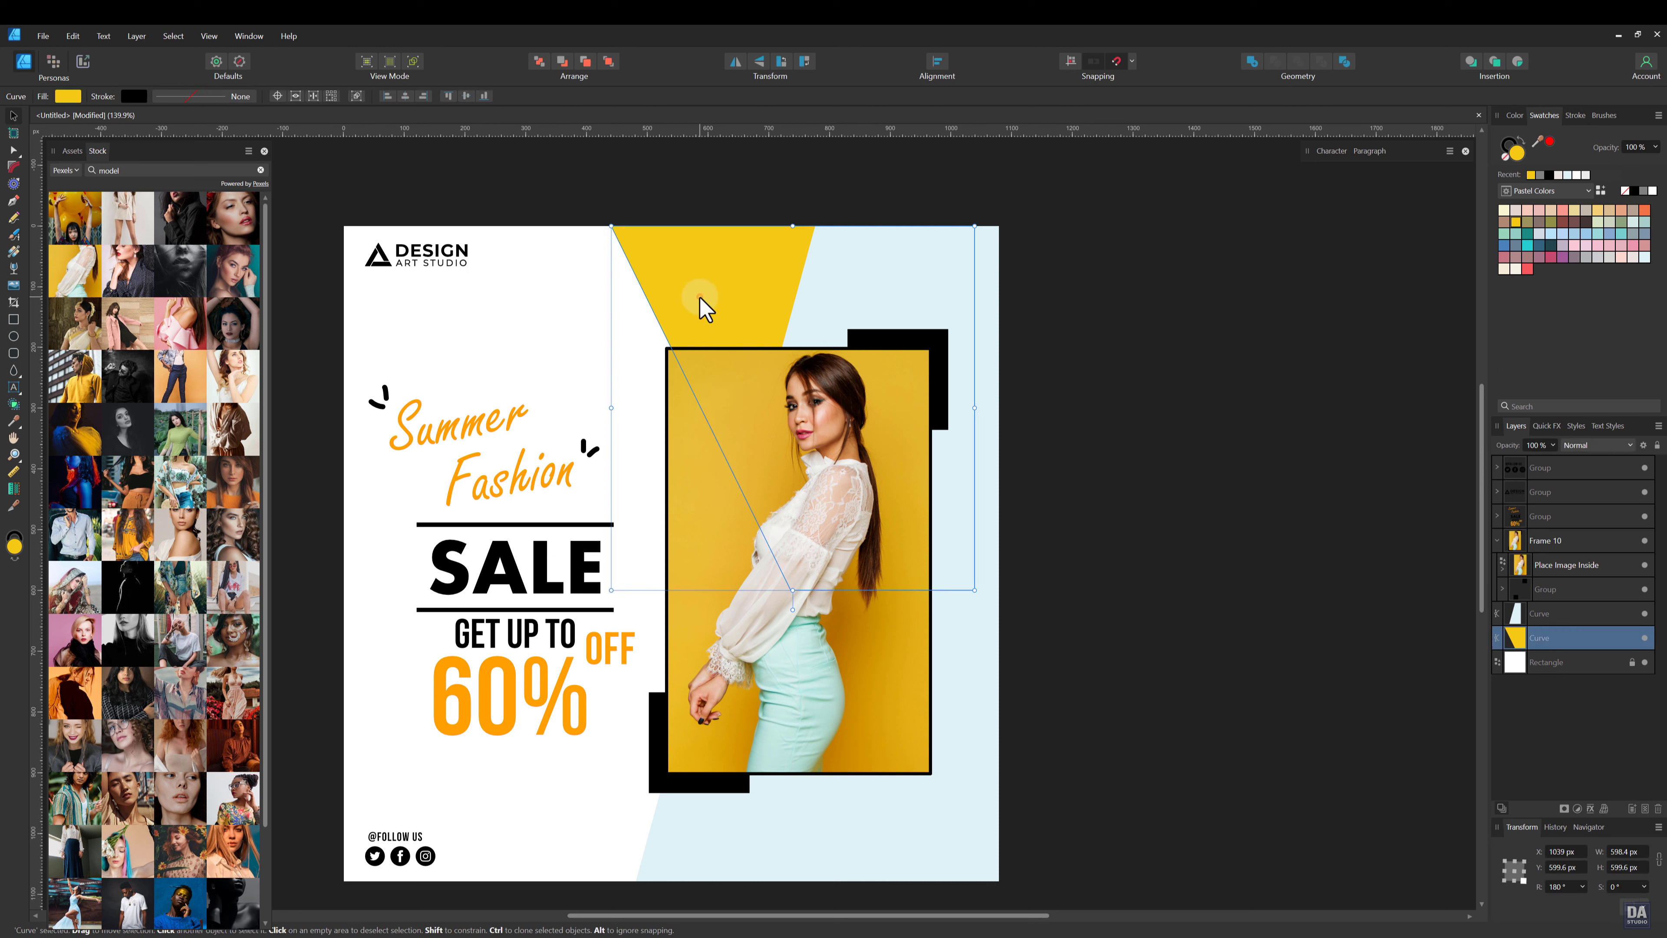
pyautogui.click(1583, 224)
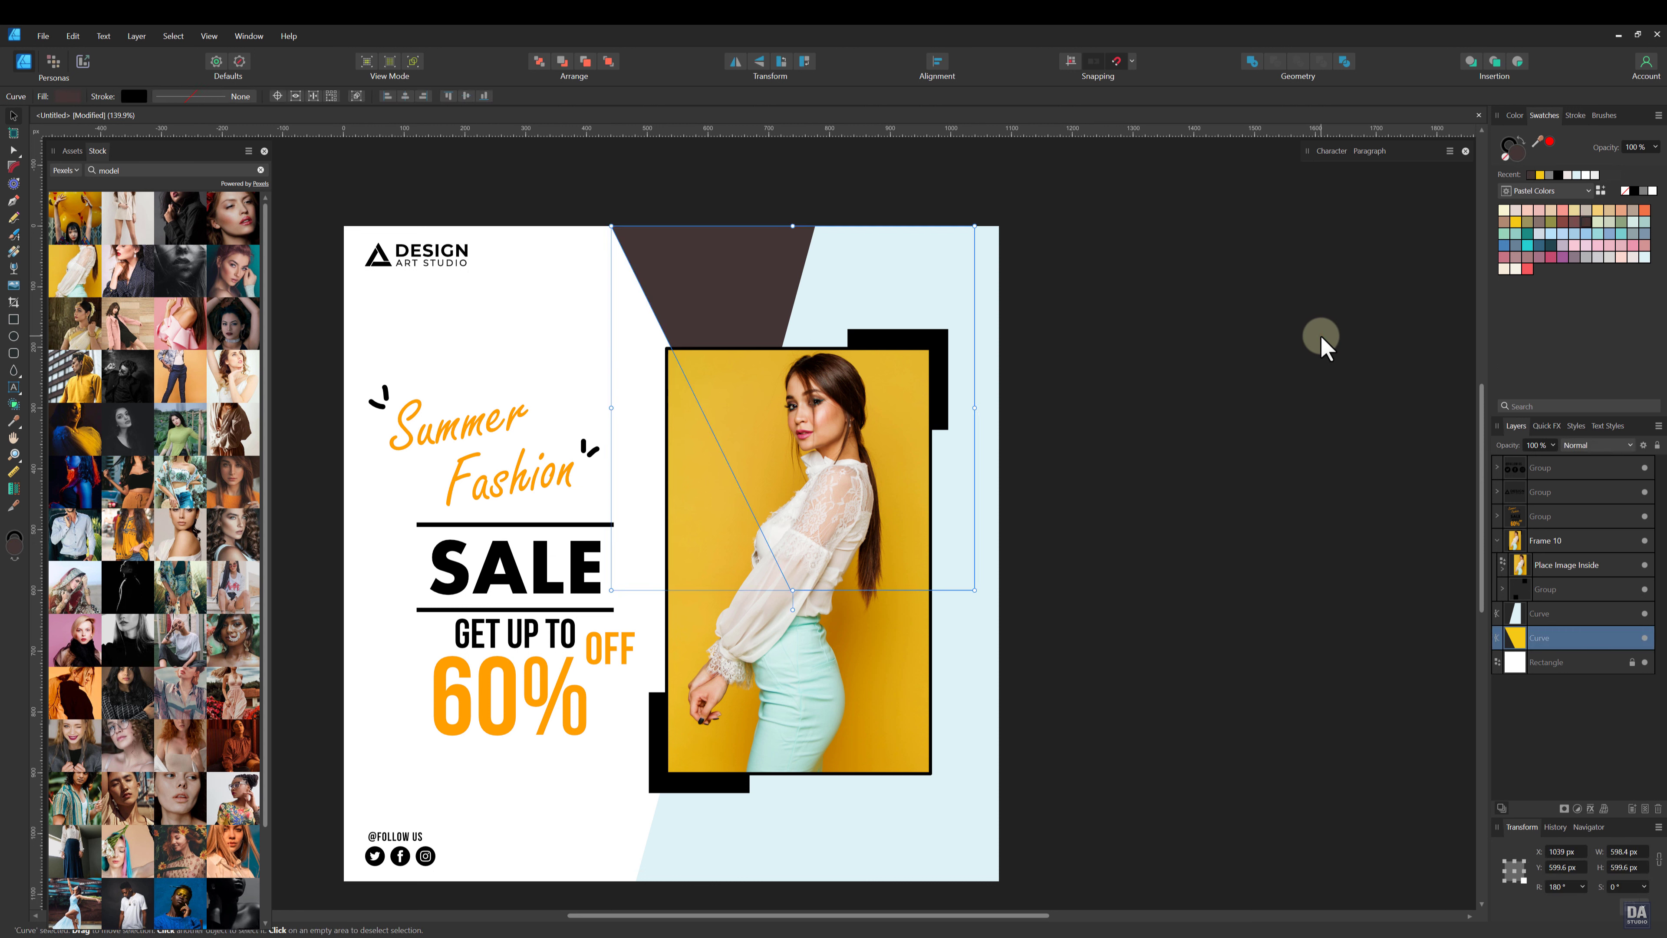
pyautogui.click(1324, 362)
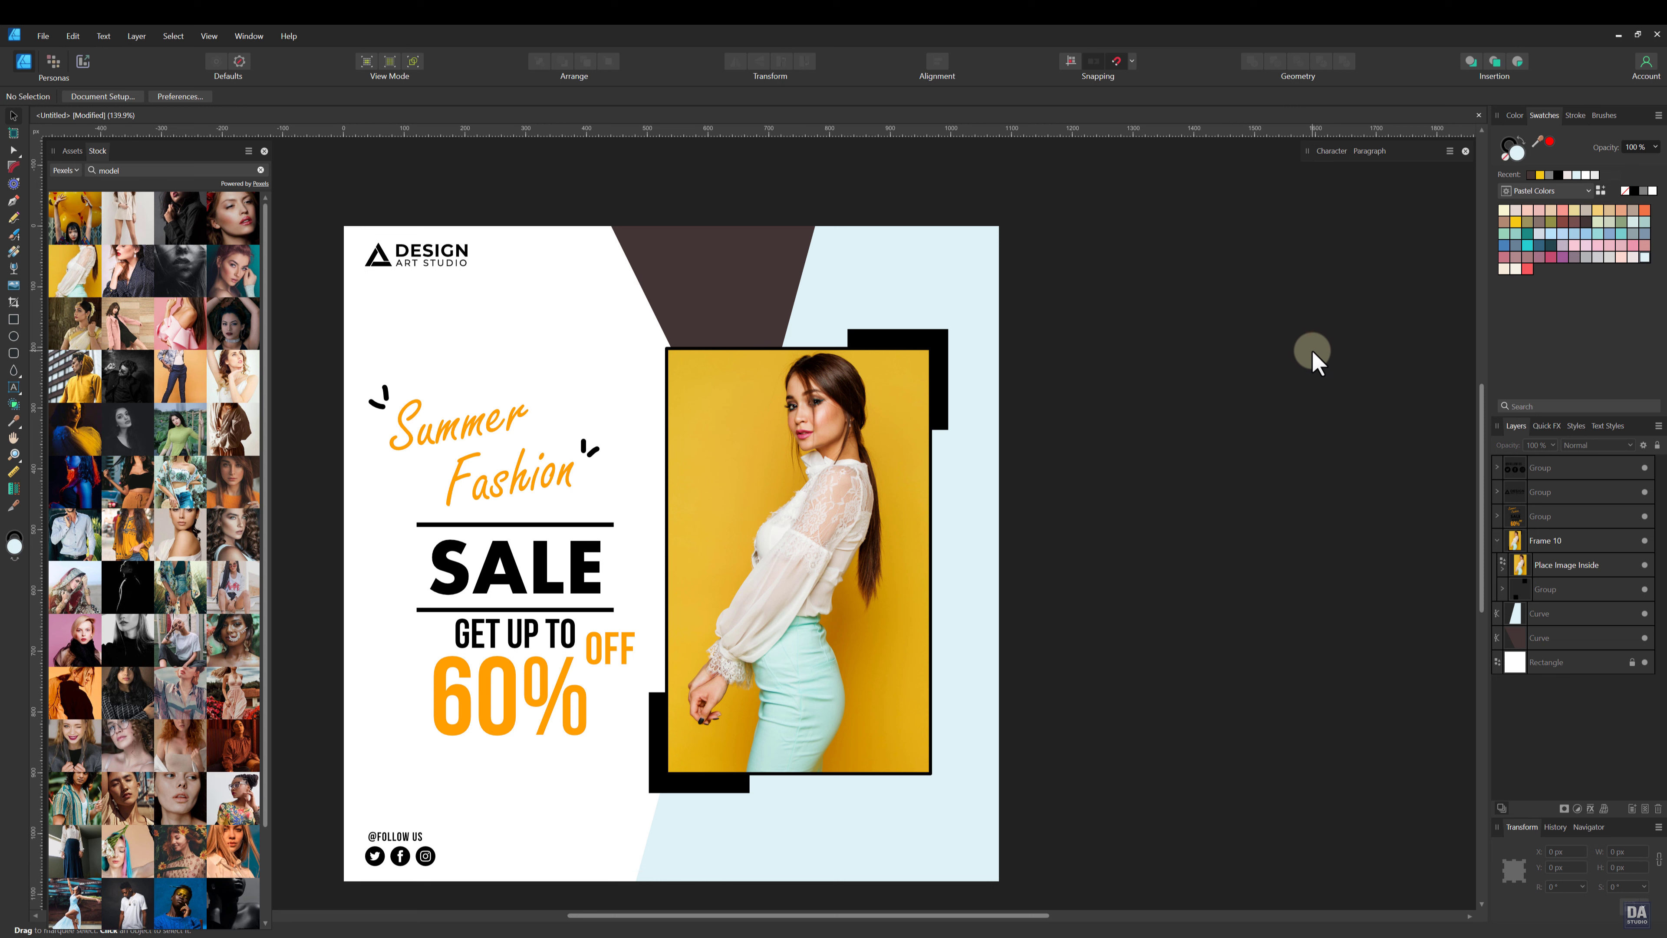
pyautogui.click(989, 310)
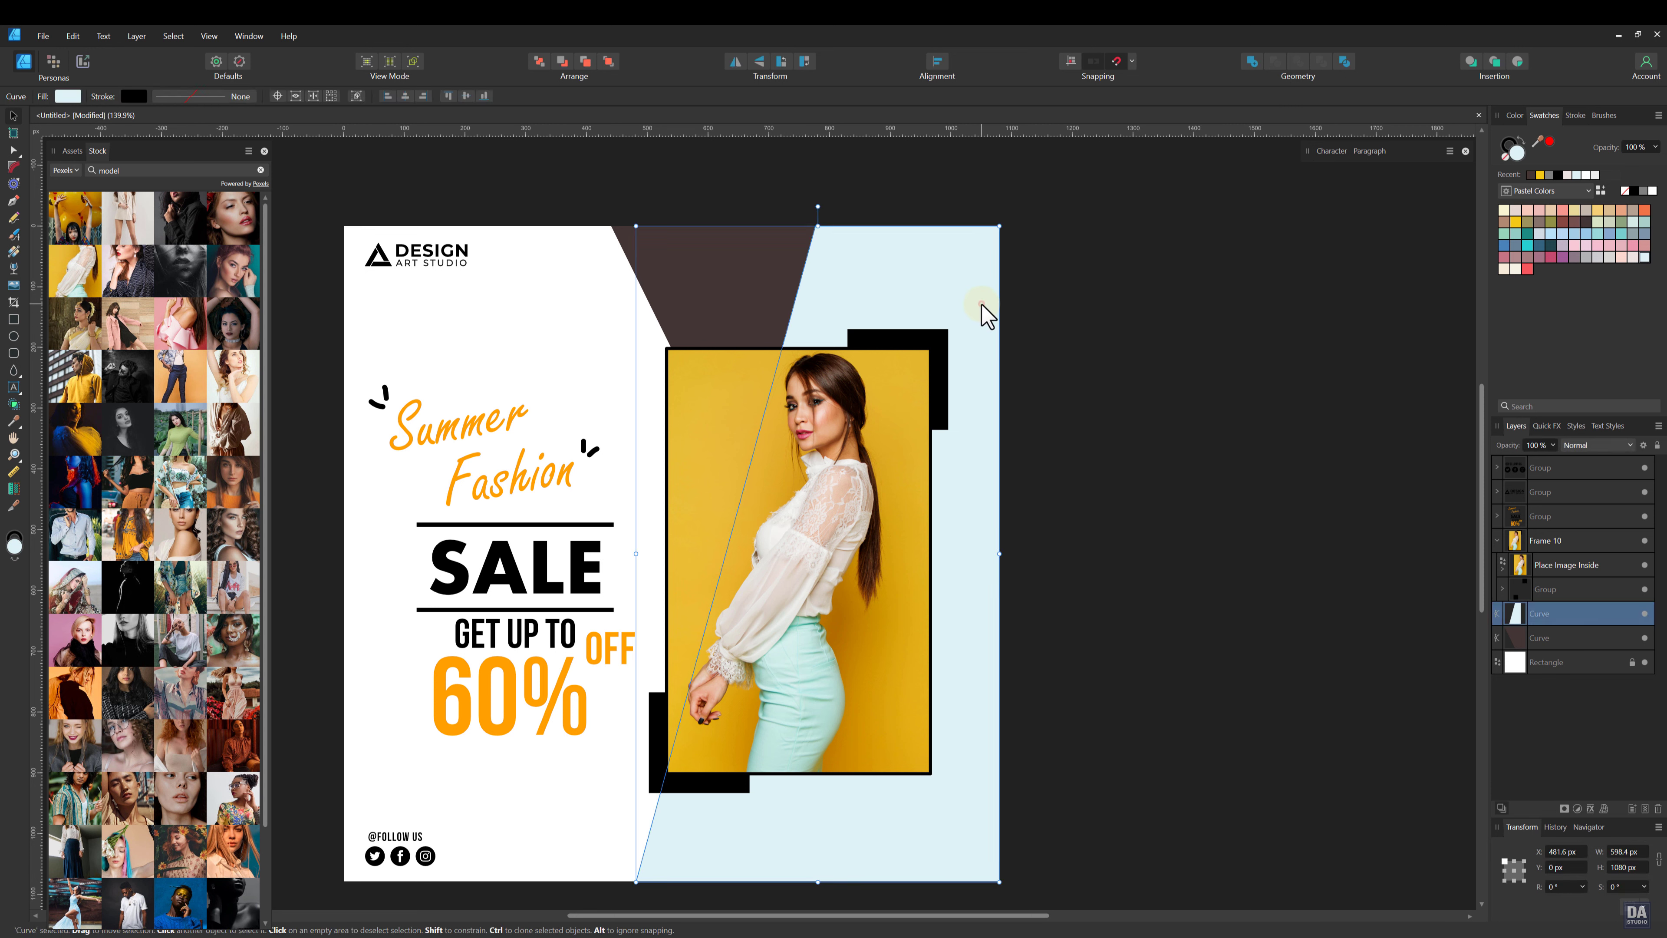
pyautogui.click(1645, 233)
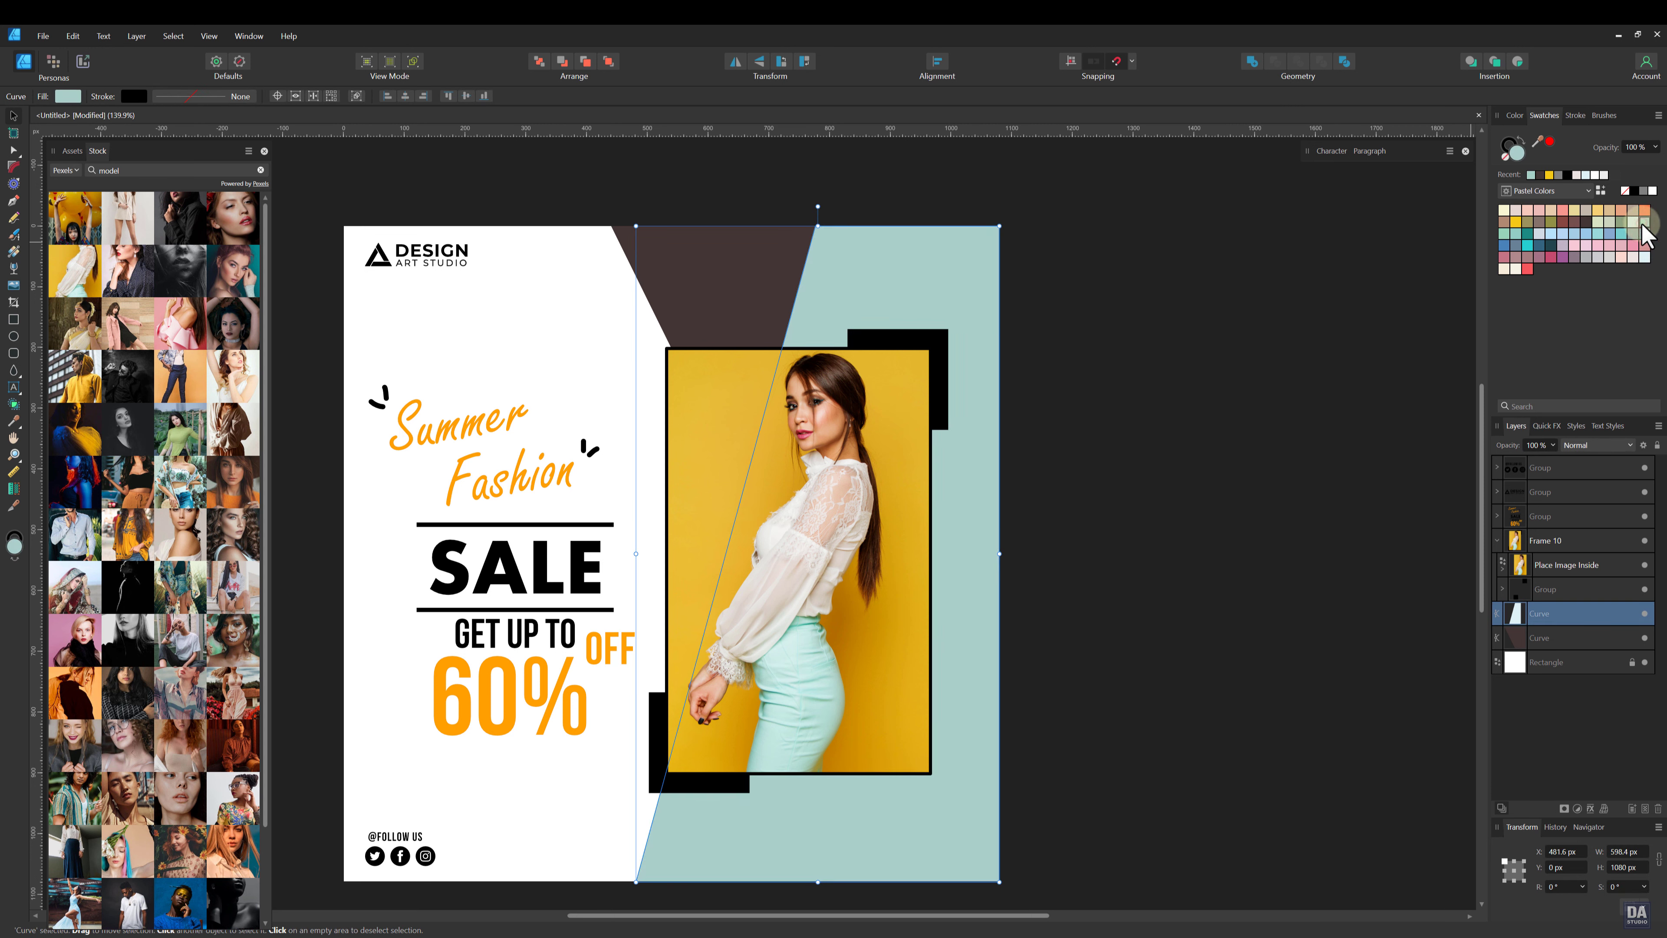
# Step: Try an orange fill on the slanted background shape and return it to muted teal
pyautogui.click(1646, 210)
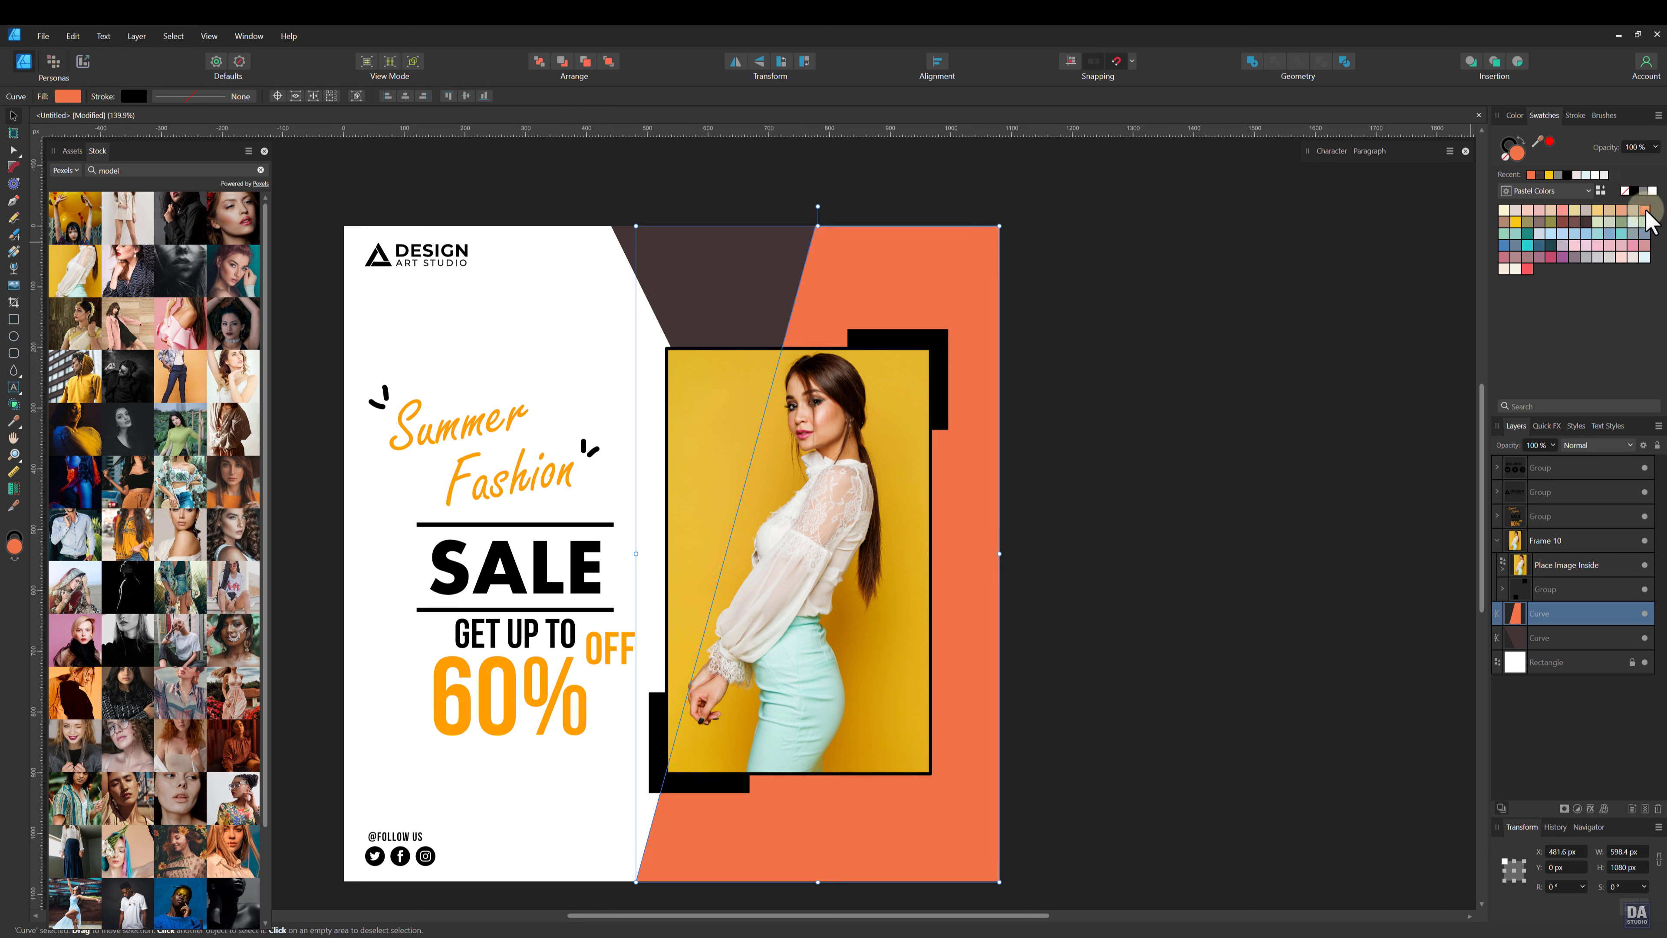
pyautogui.click(1648, 223)
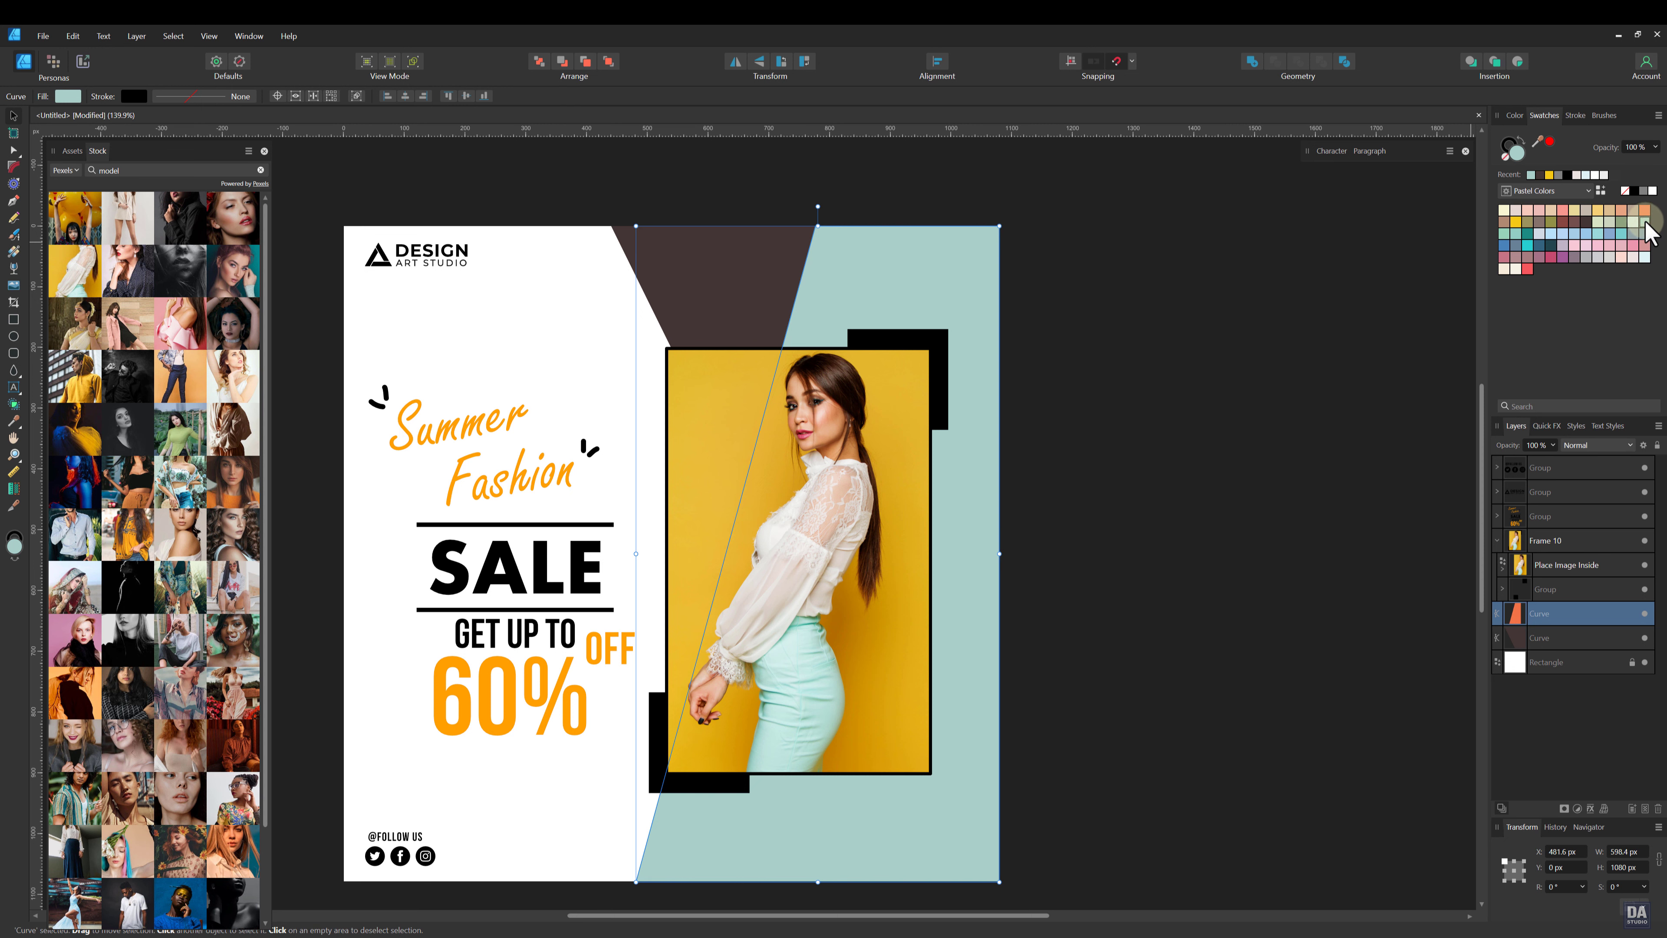
pyautogui.click(1290, 382)
# Step: Scale the model photo inside the frame down to about 483 × 722 px
pyautogui.click(883, 518)
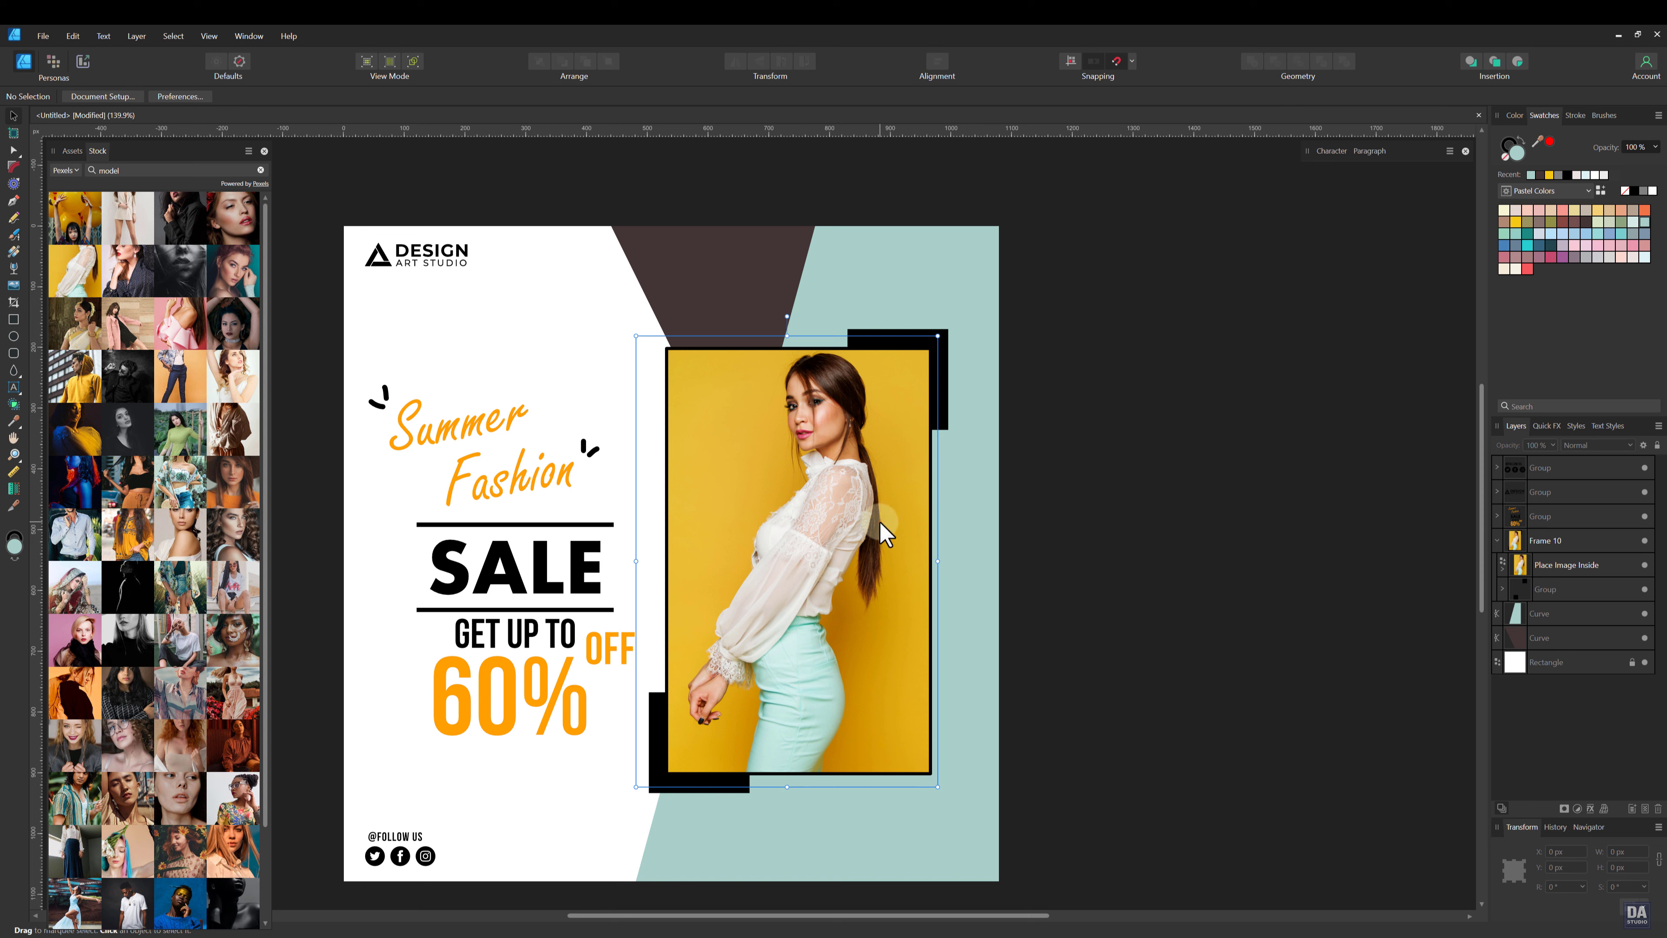
pyautogui.moveTo(937, 335); pyautogui.dragTo(934, 341)
pyautogui.click(1046, 414)
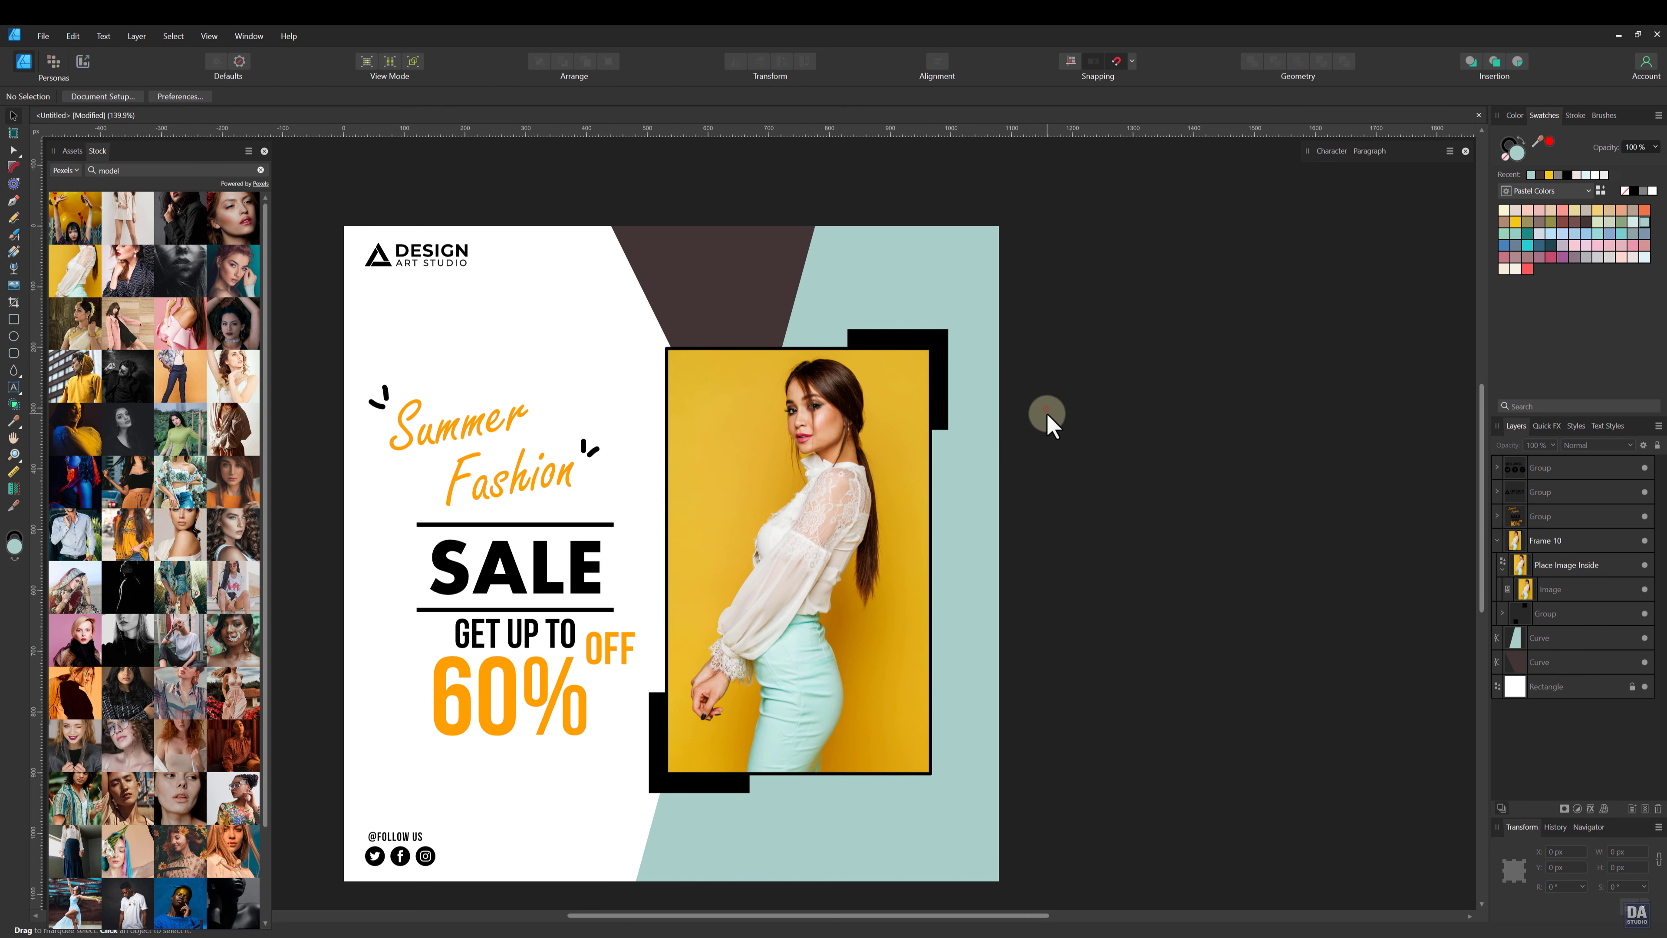
# Step: Add a Brightness / Contrast adjustment to the model photo with brightness at 12% and contrast raised slightly
pyautogui.click(926, 560)
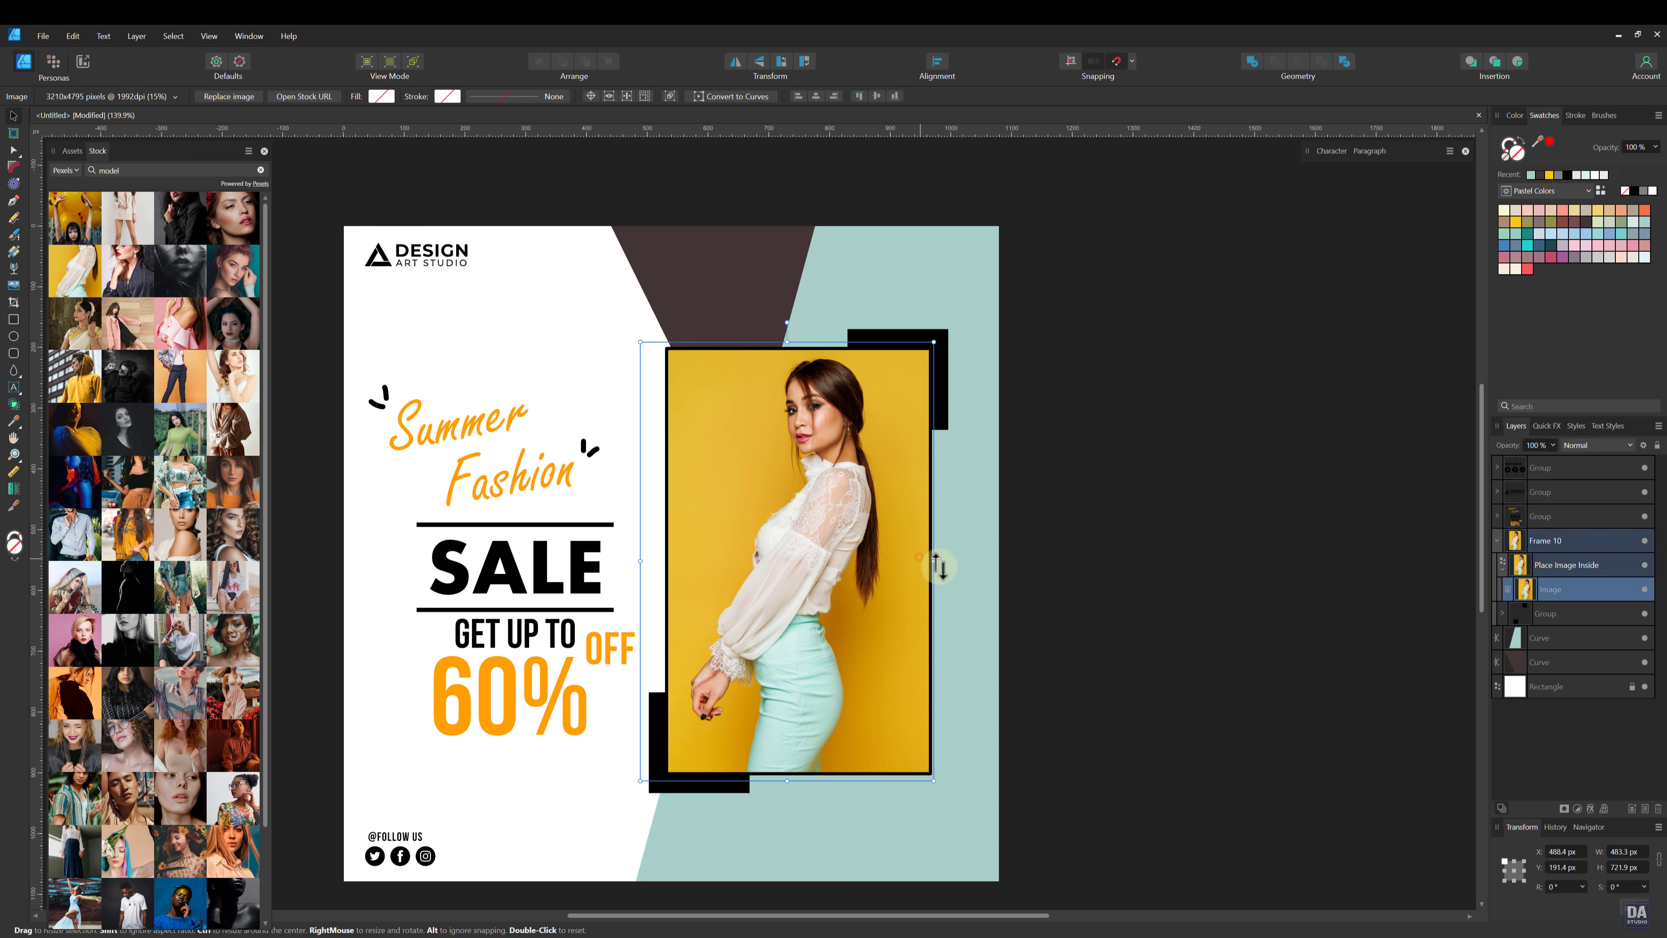
pyautogui.click(1577, 809)
pyautogui.click(1590, 570)
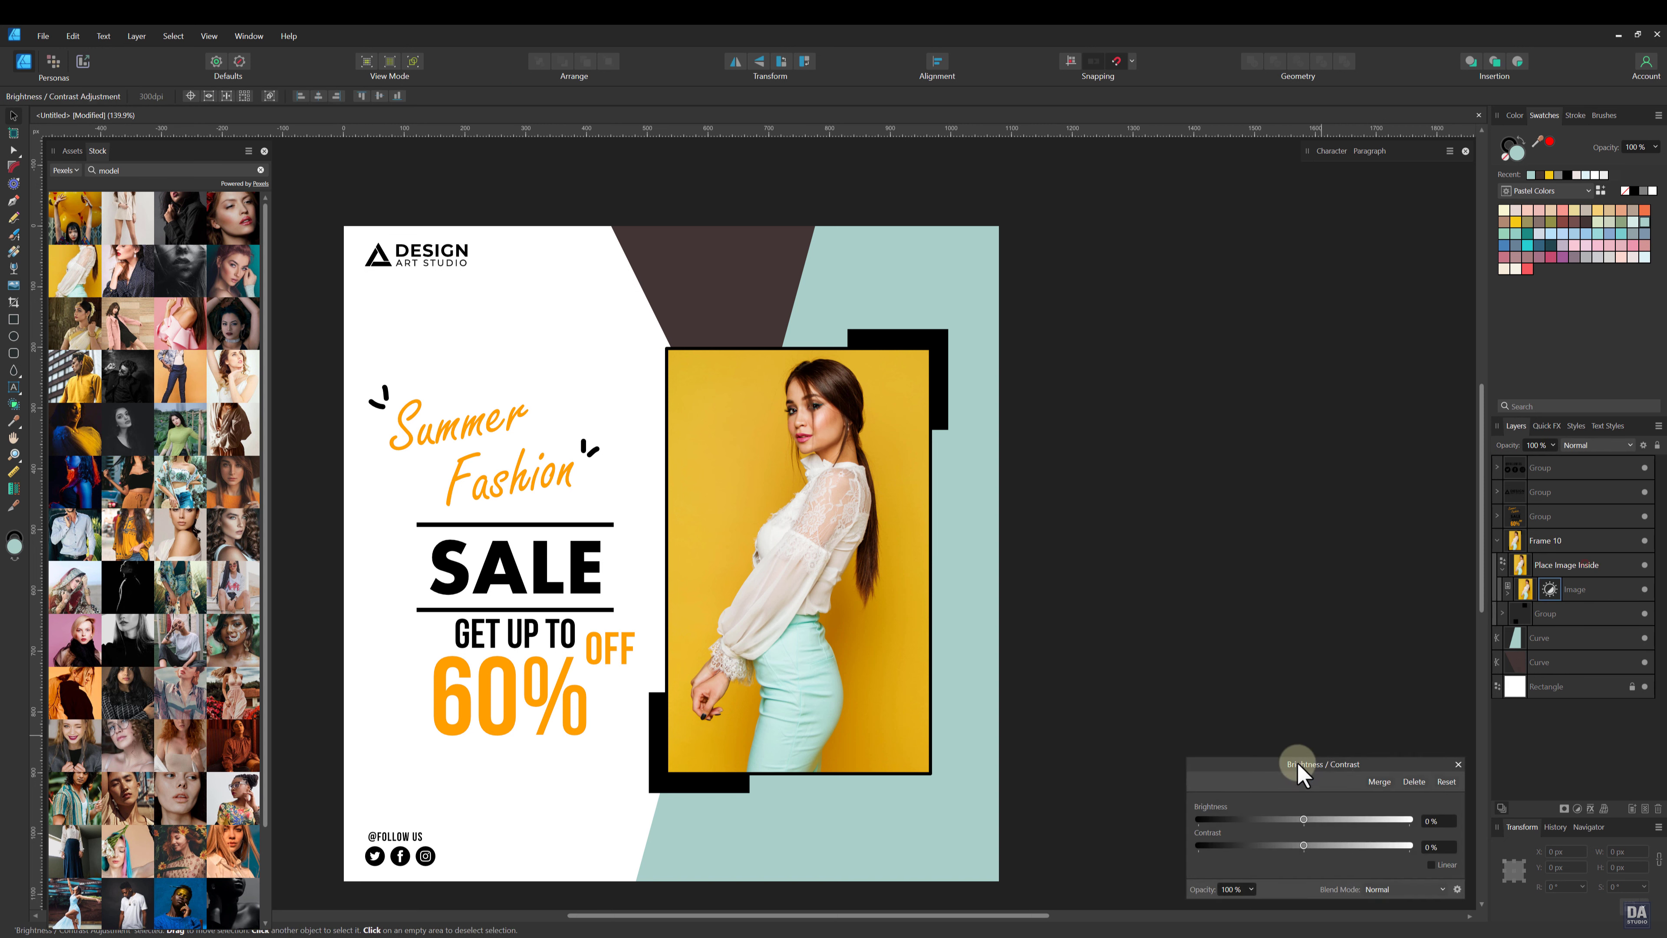
pyautogui.moveTo(1307, 820)
pyautogui.mouseDown()
pyautogui.moveTo(1324, 822)
pyautogui.moveTo(1315, 844)
pyautogui.mouseUp()
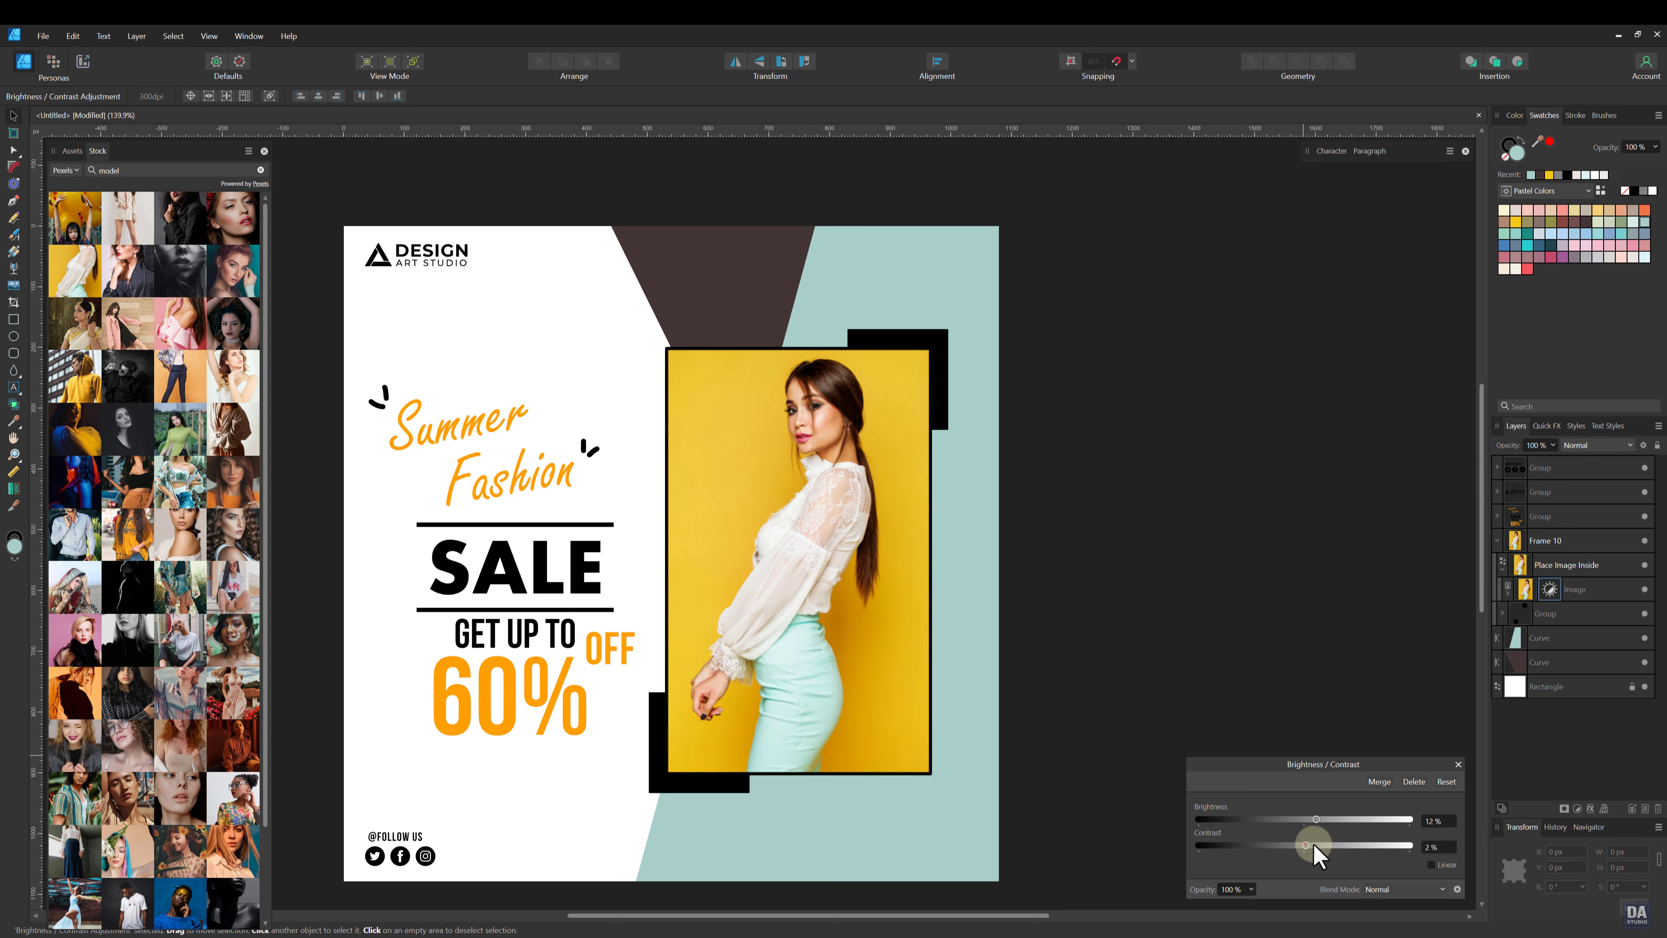
pyautogui.click(1459, 764)
pyautogui.click(1240, 714)
pyautogui.moveTo(1141, 686); pyautogui.dragTo(1150, 681)
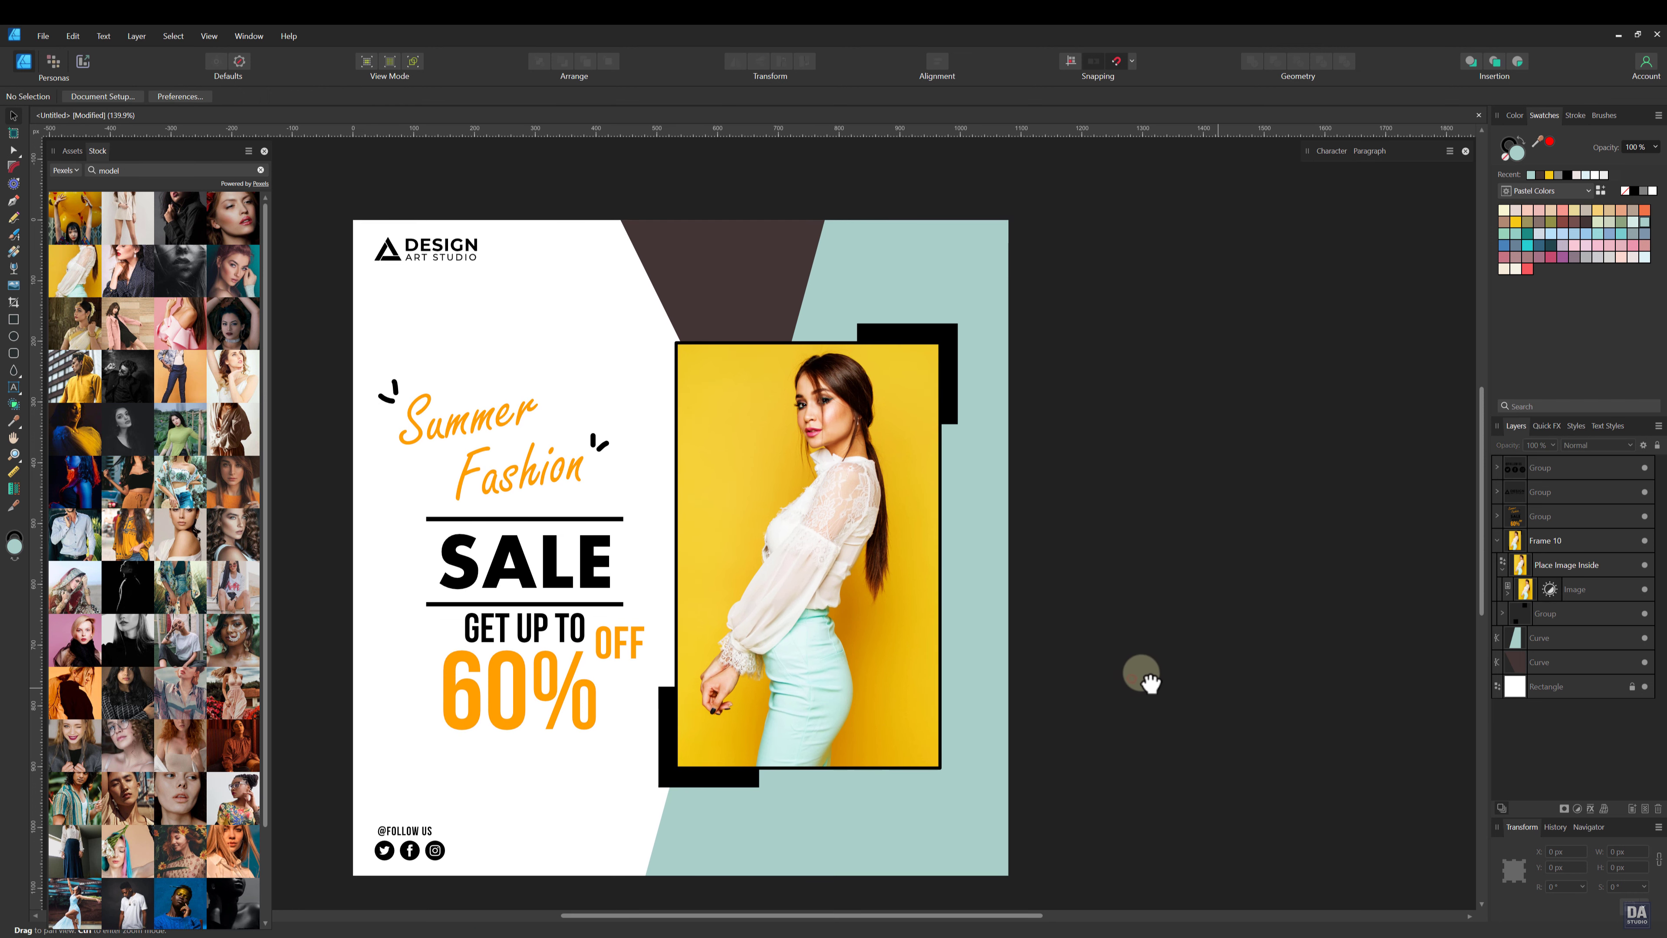
# Step: Fill the SALE text, the two lines around it and the GET UP TO text with dark slate teal
pyautogui.click(529, 549)
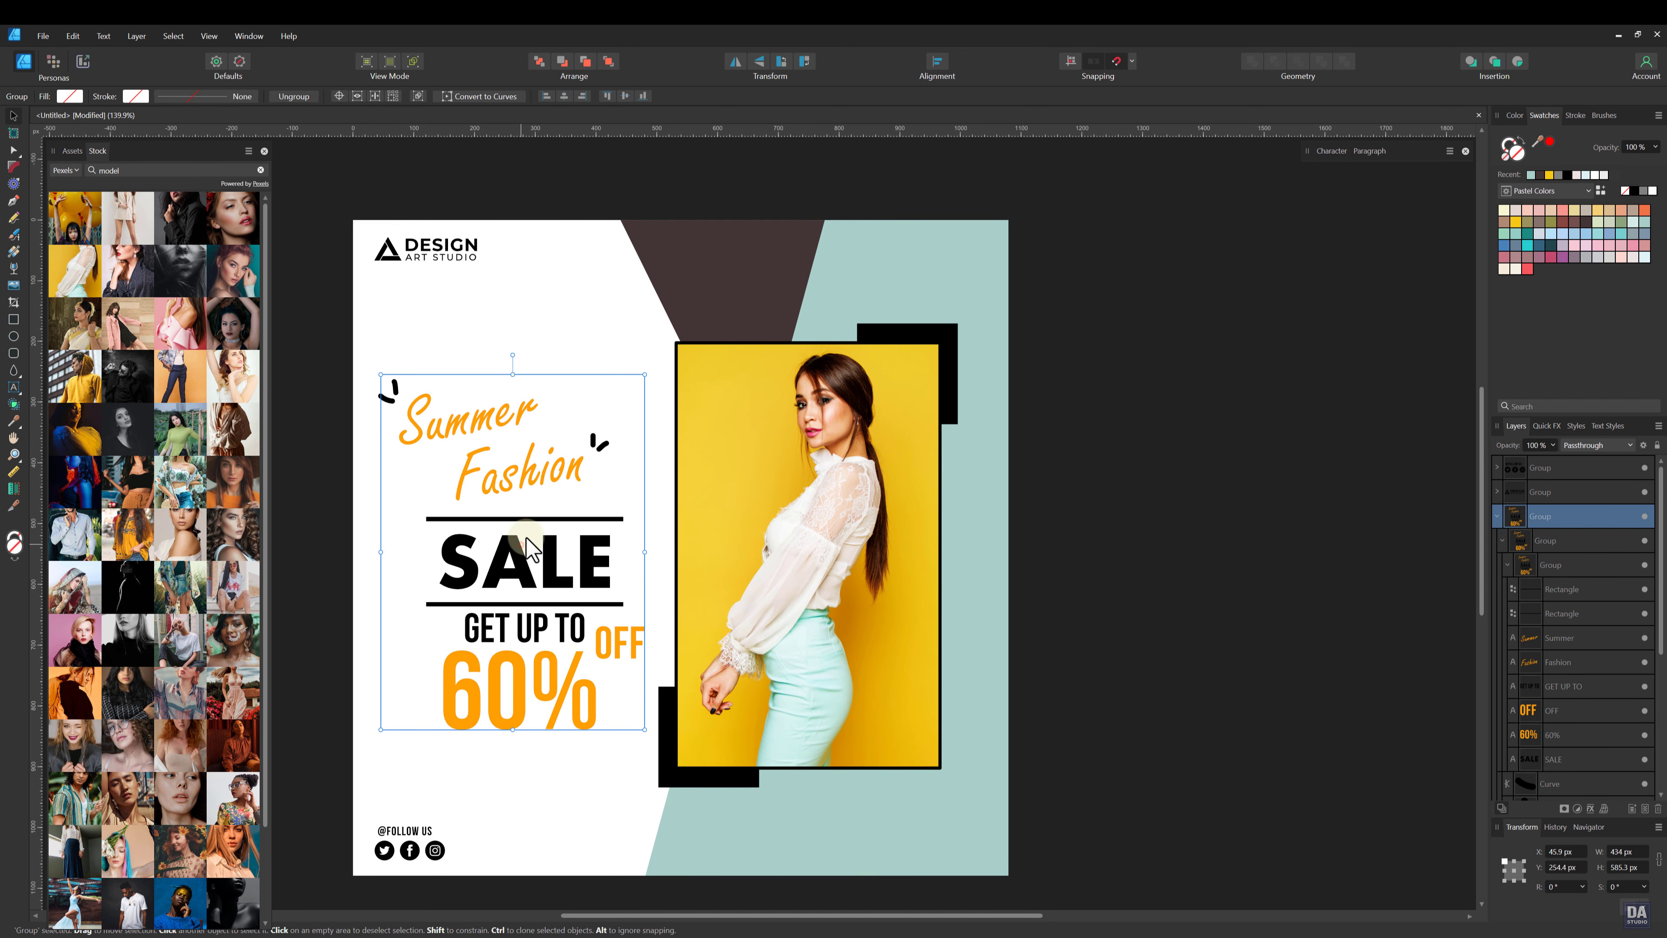
pyautogui.doubleClick(533, 551)
pyautogui.keyDown('shift'); pyautogui.click(545, 519); pyautogui.keyUp('shift')
pyautogui.keyDown('shift'); pyautogui.click(545, 604); pyautogui.keyUp('shift')
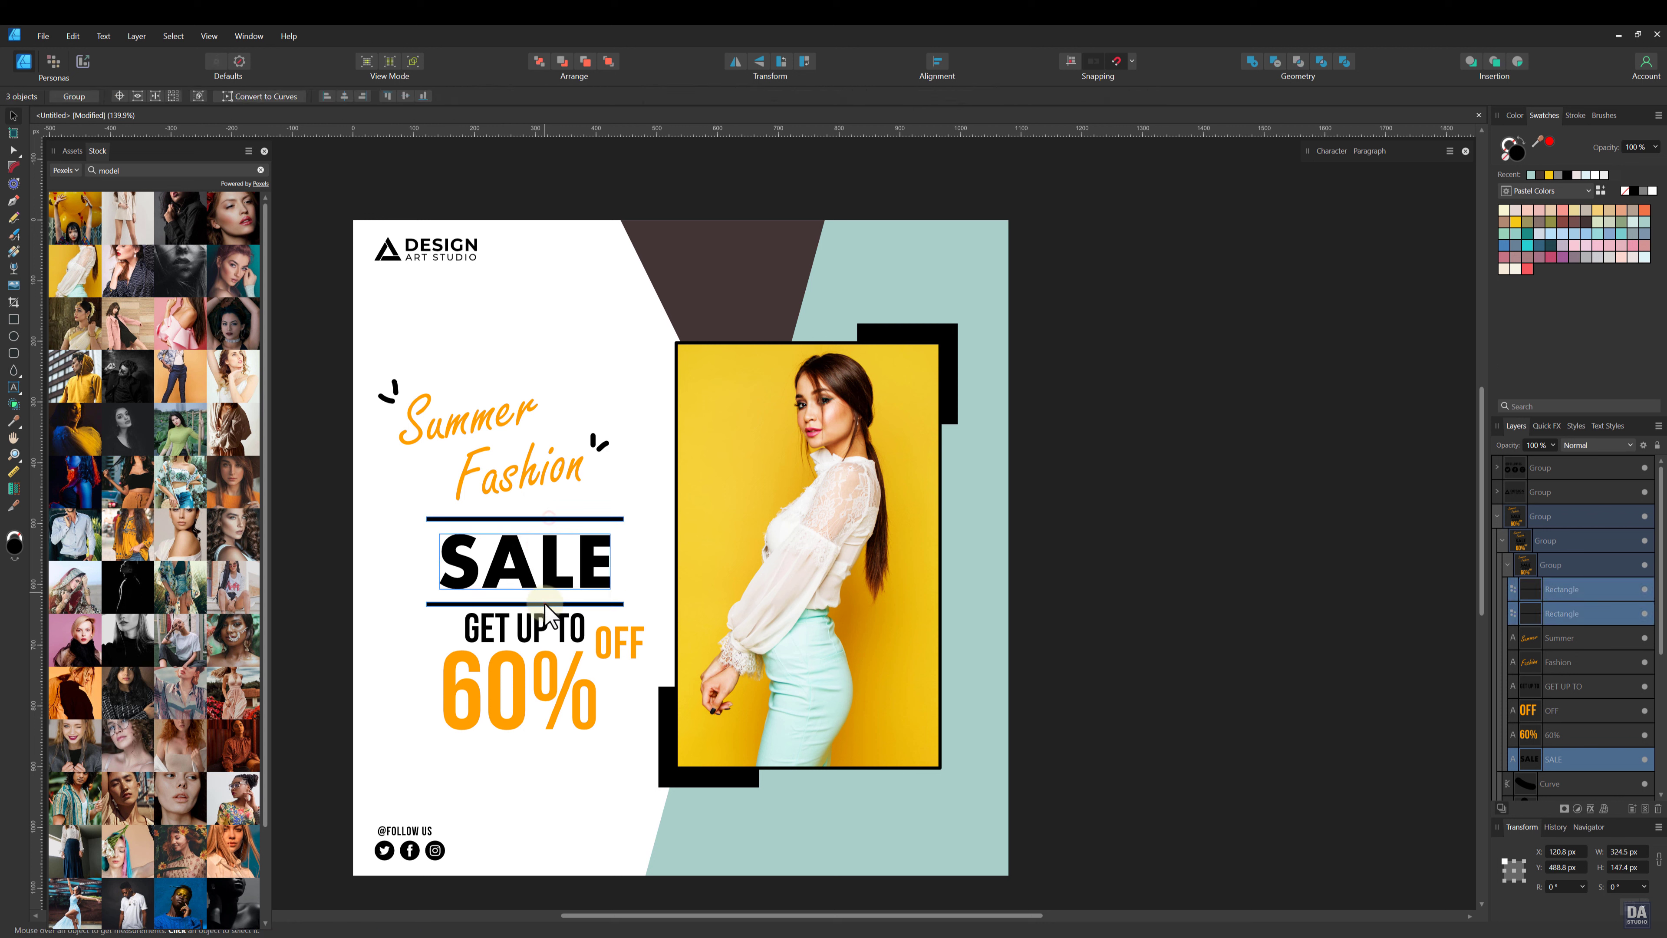
pyautogui.keyDown('shift'); pyautogui.click(543, 629); pyautogui.keyUp('shift')
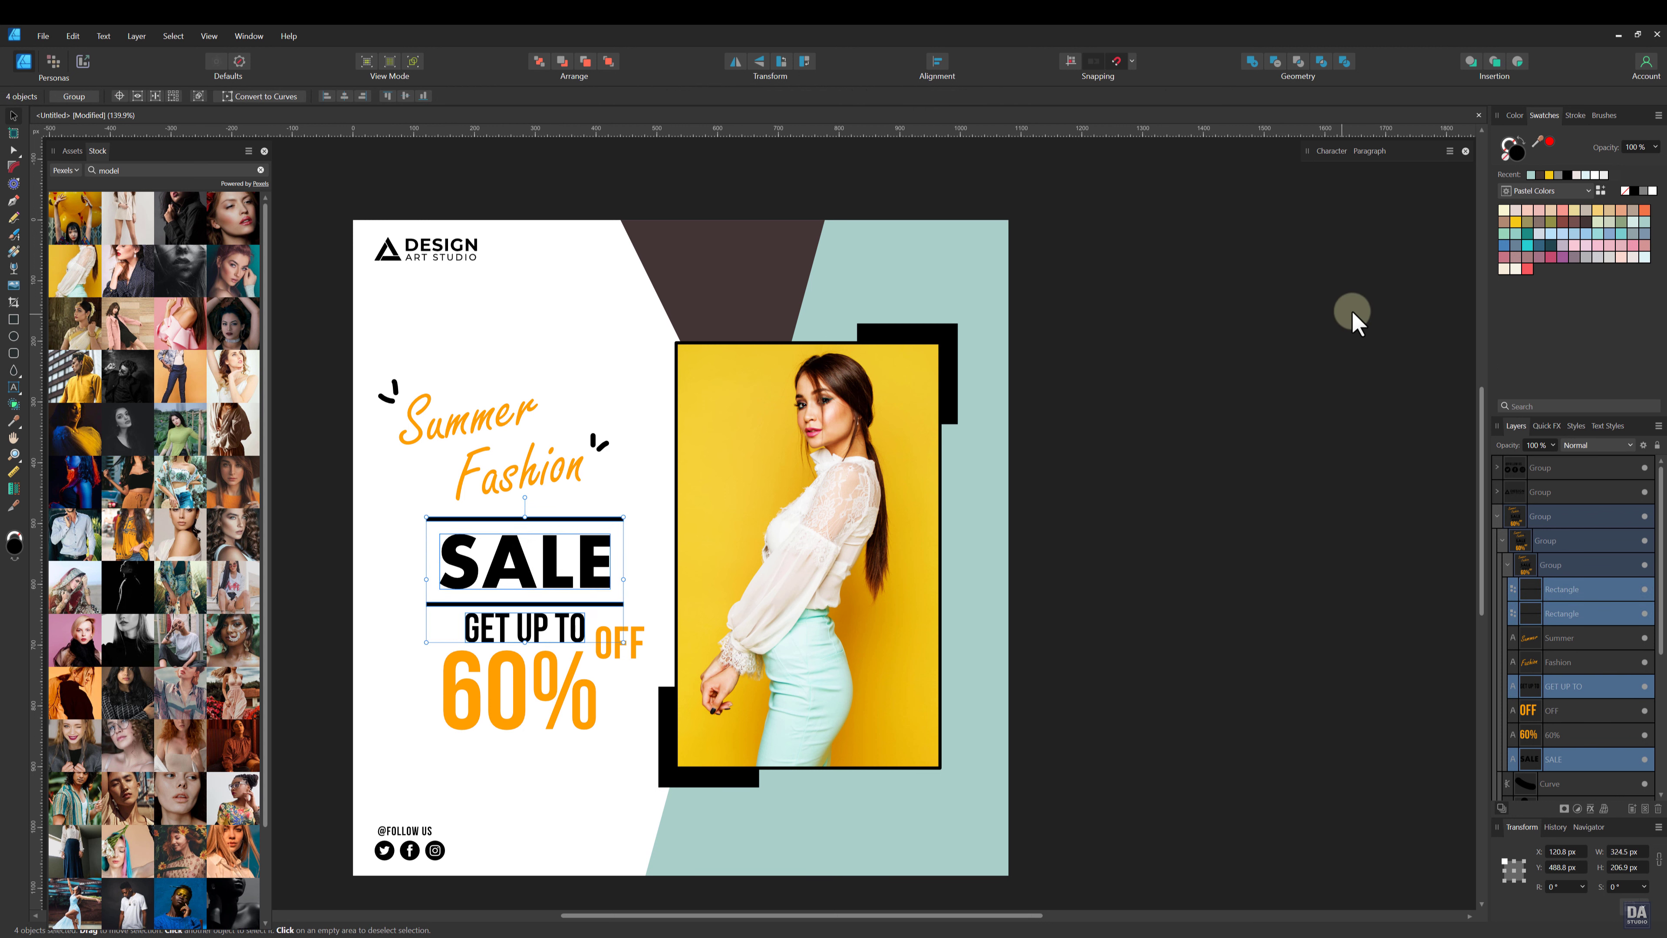
pyautogui.click(1551, 248)
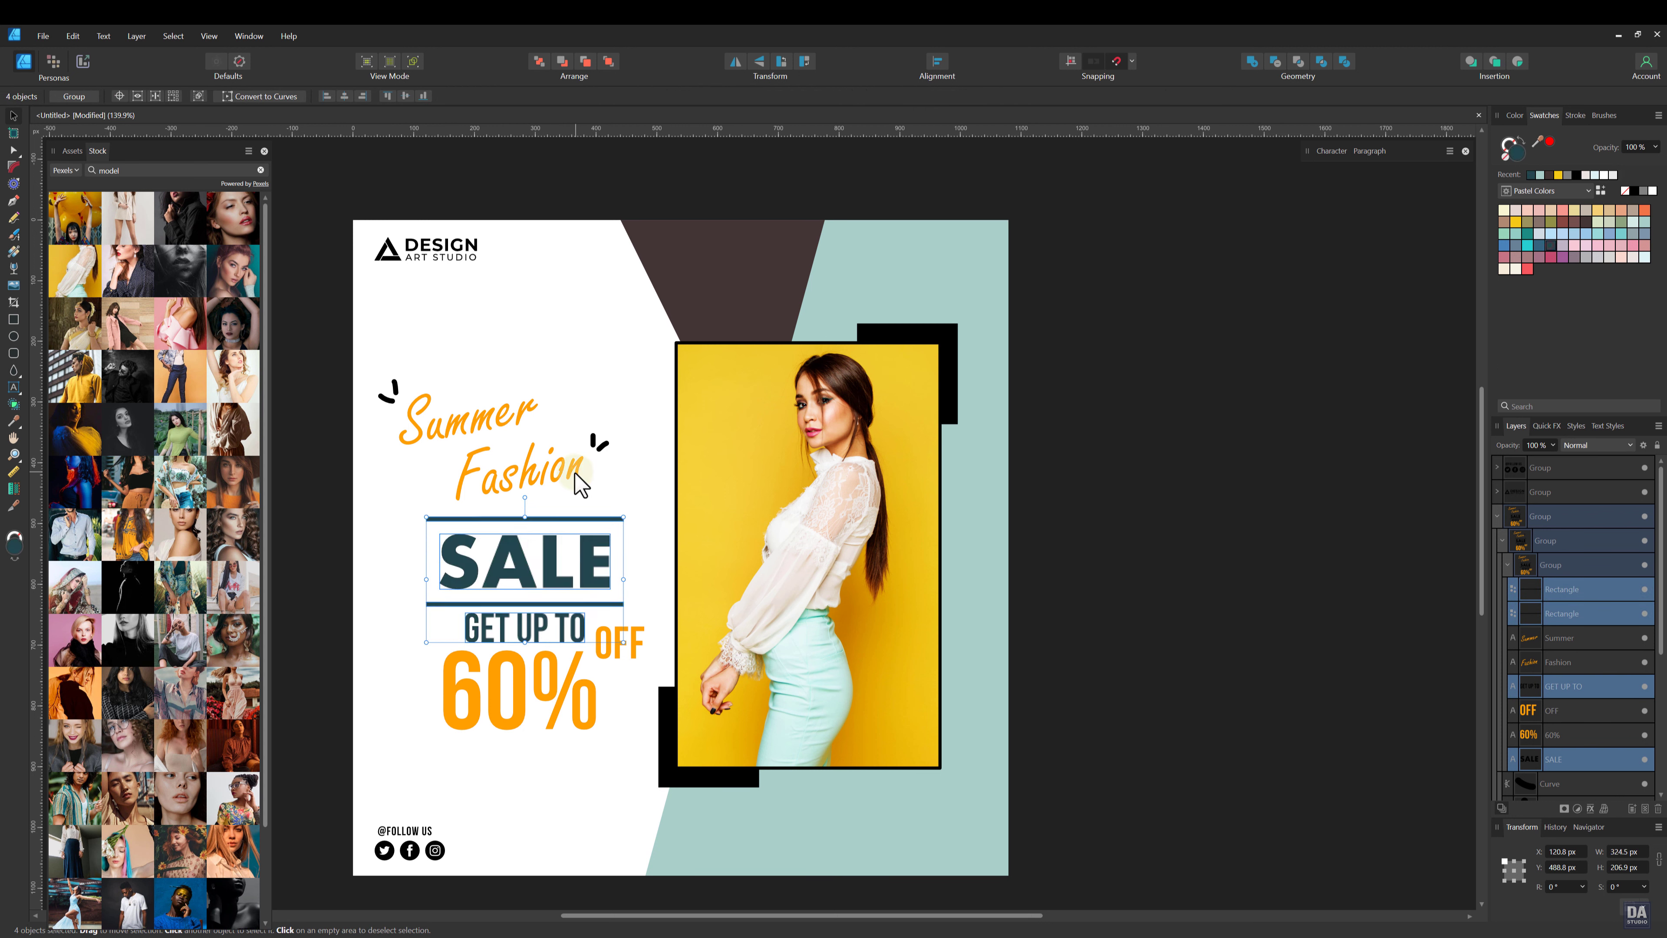
# Step: Fill the four accent strokes around Summer Fashion with dark slate teal and shift the whole promotional text group slightly left
pyautogui.click(594, 440)
pyautogui.keyDown('shift'); pyautogui.click(600, 448); pyautogui.keyUp('shift')
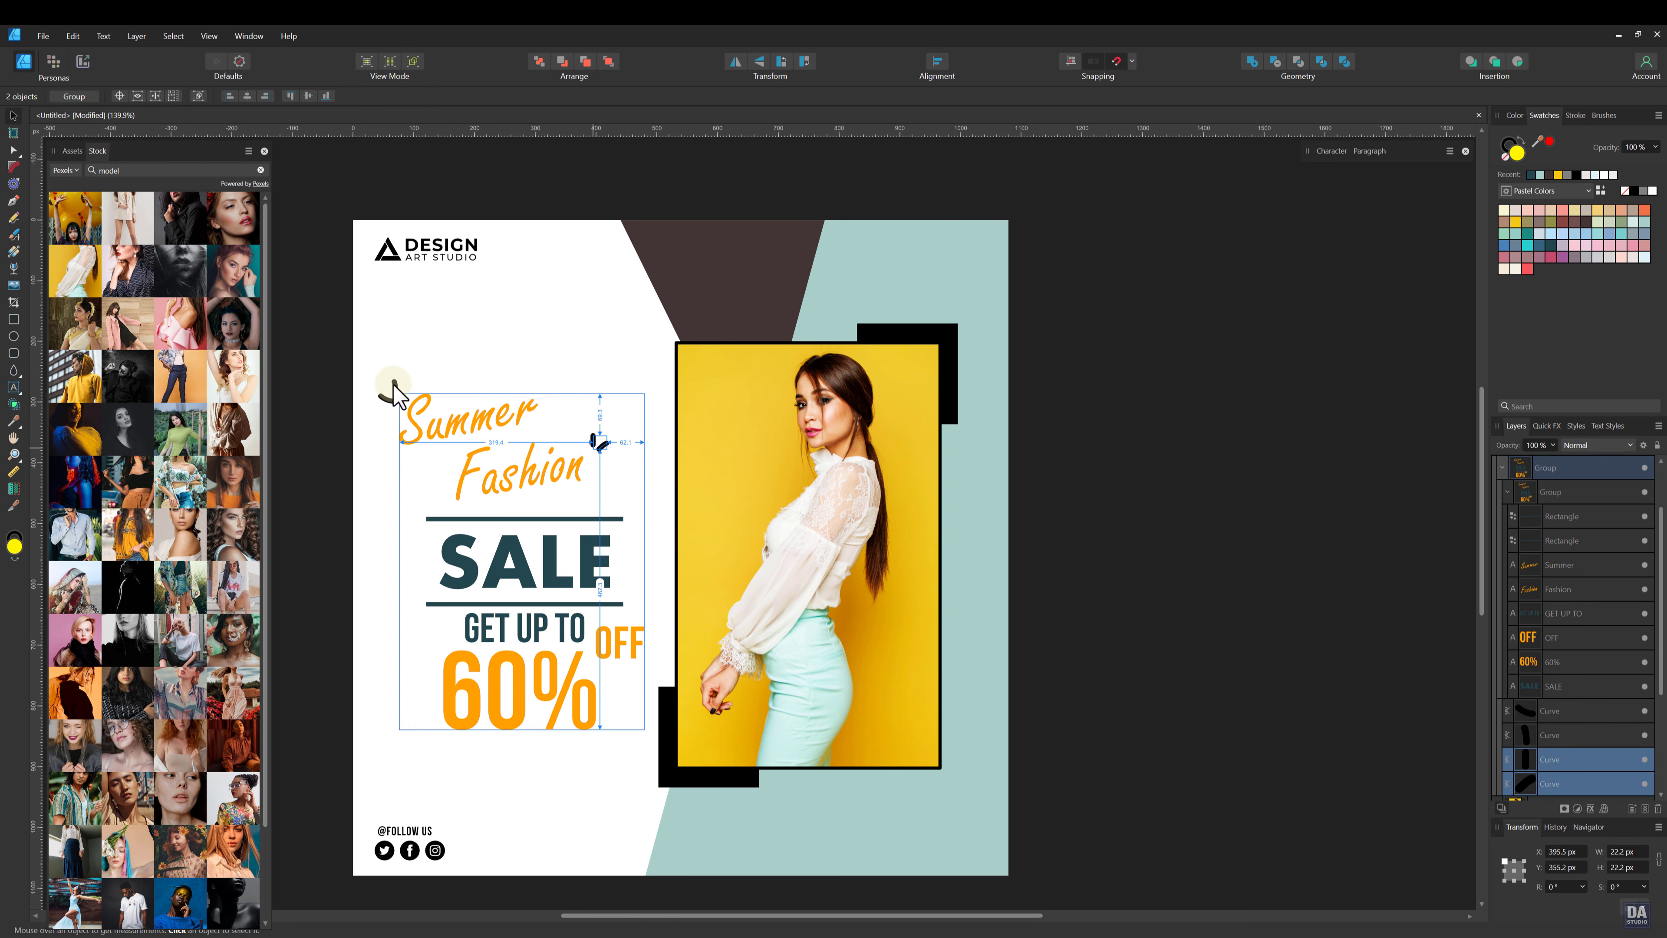
pyautogui.keyDown('shift'); pyautogui.click(401, 418); pyautogui.keyUp('shift')
pyautogui.keyDown('shift'); pyautogui.click(386, 399); pyautogui.keyUp('shift')
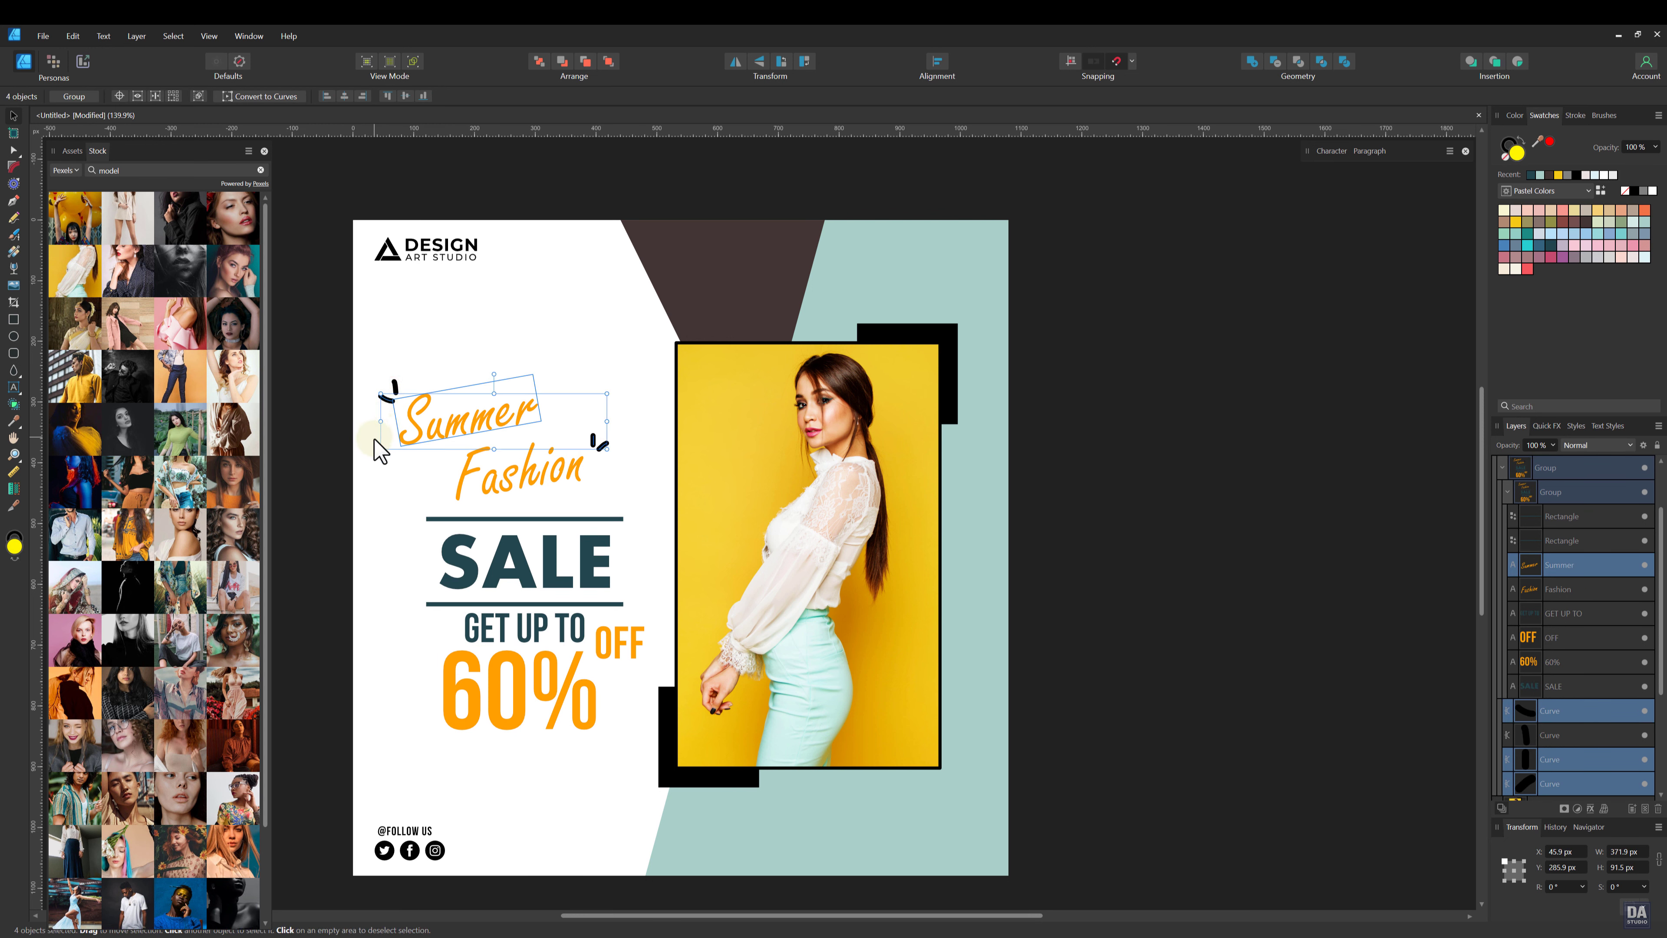
pyautogui.keyDown('shift'); pyautogui.click(399, 407); pyautogui.keyUp('shift')
pyautogui.keyDown('shift'); pyautogui.click(395, 386); pyautogui.keyUp('shift')
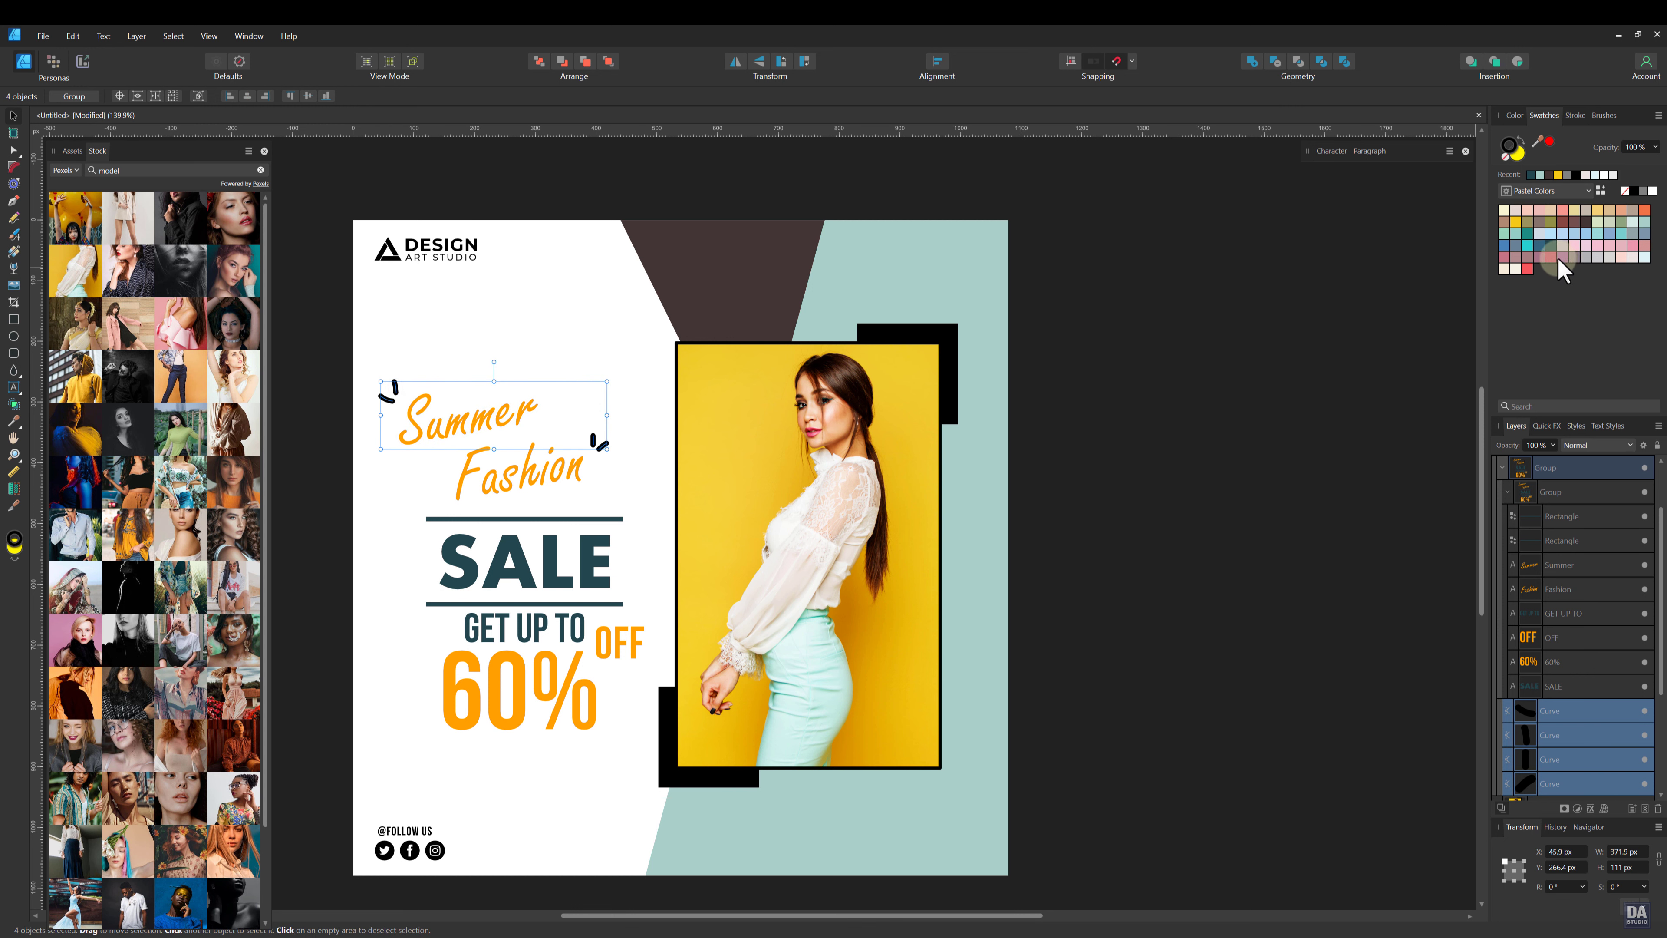
pyautogui.click(1172, 428)
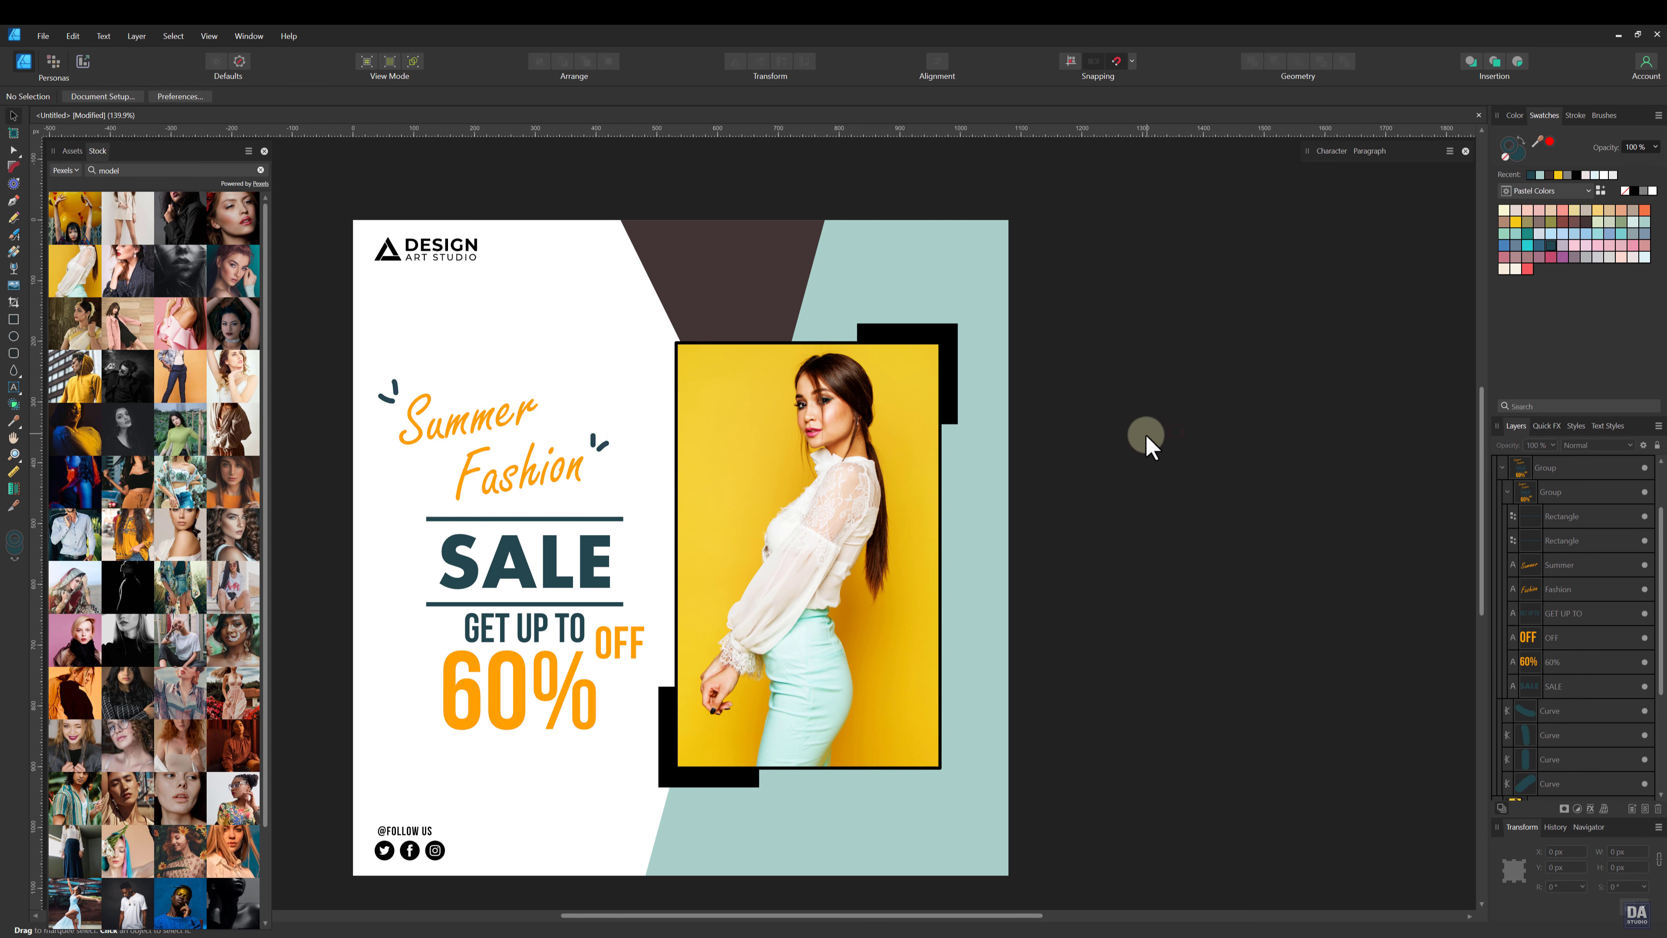
pyautogui.moveTo(526, 605); pyautogui.dragTo(524, 603)
pyautogui.hotkey('ctrl', 'd')
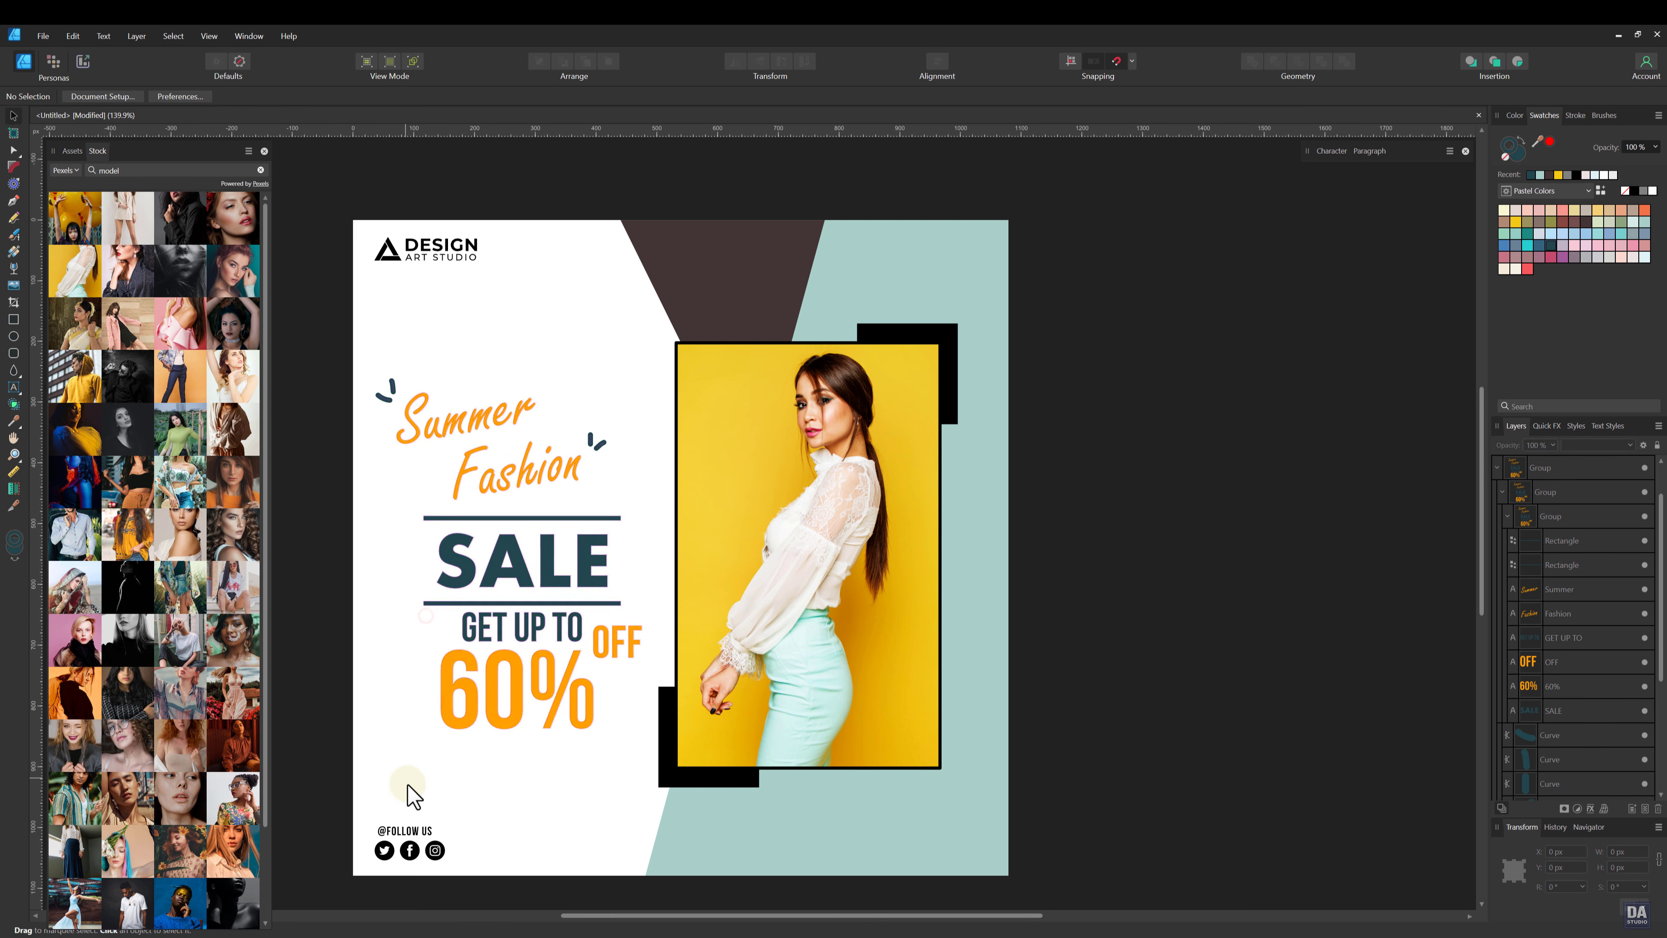
pyautogui.click(417, 840)
pyautogui.keyDown('shift'); pyautogui.click(468, 270); pyautogui.keyUp('shift')
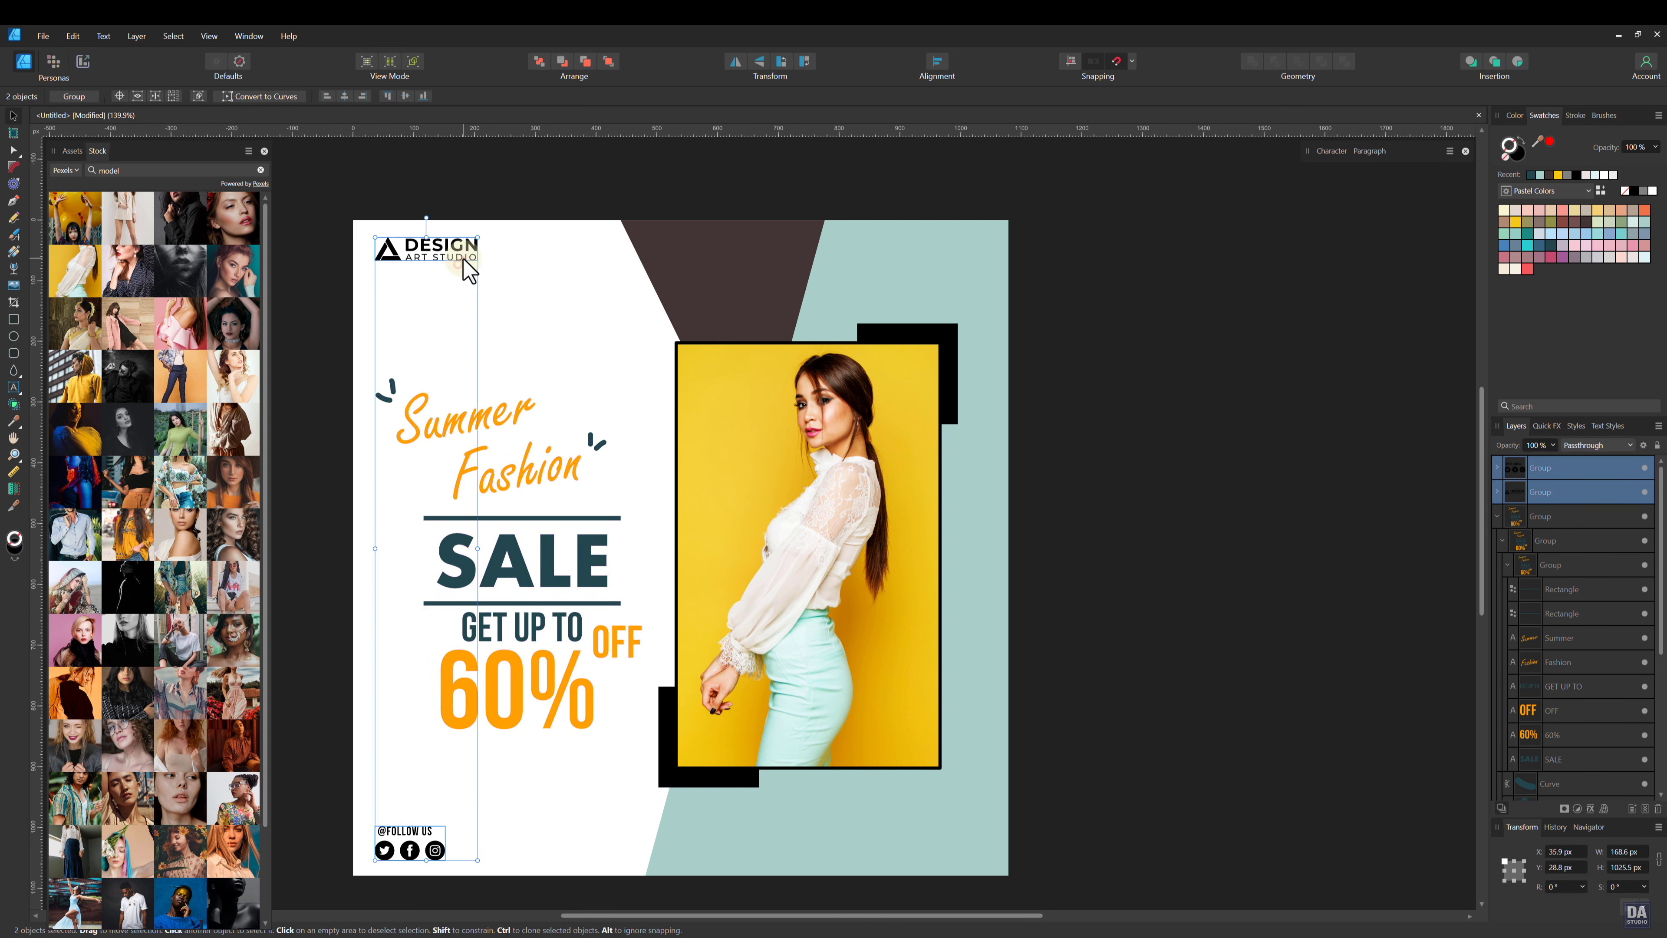
pyautogui.click(1552, 243)
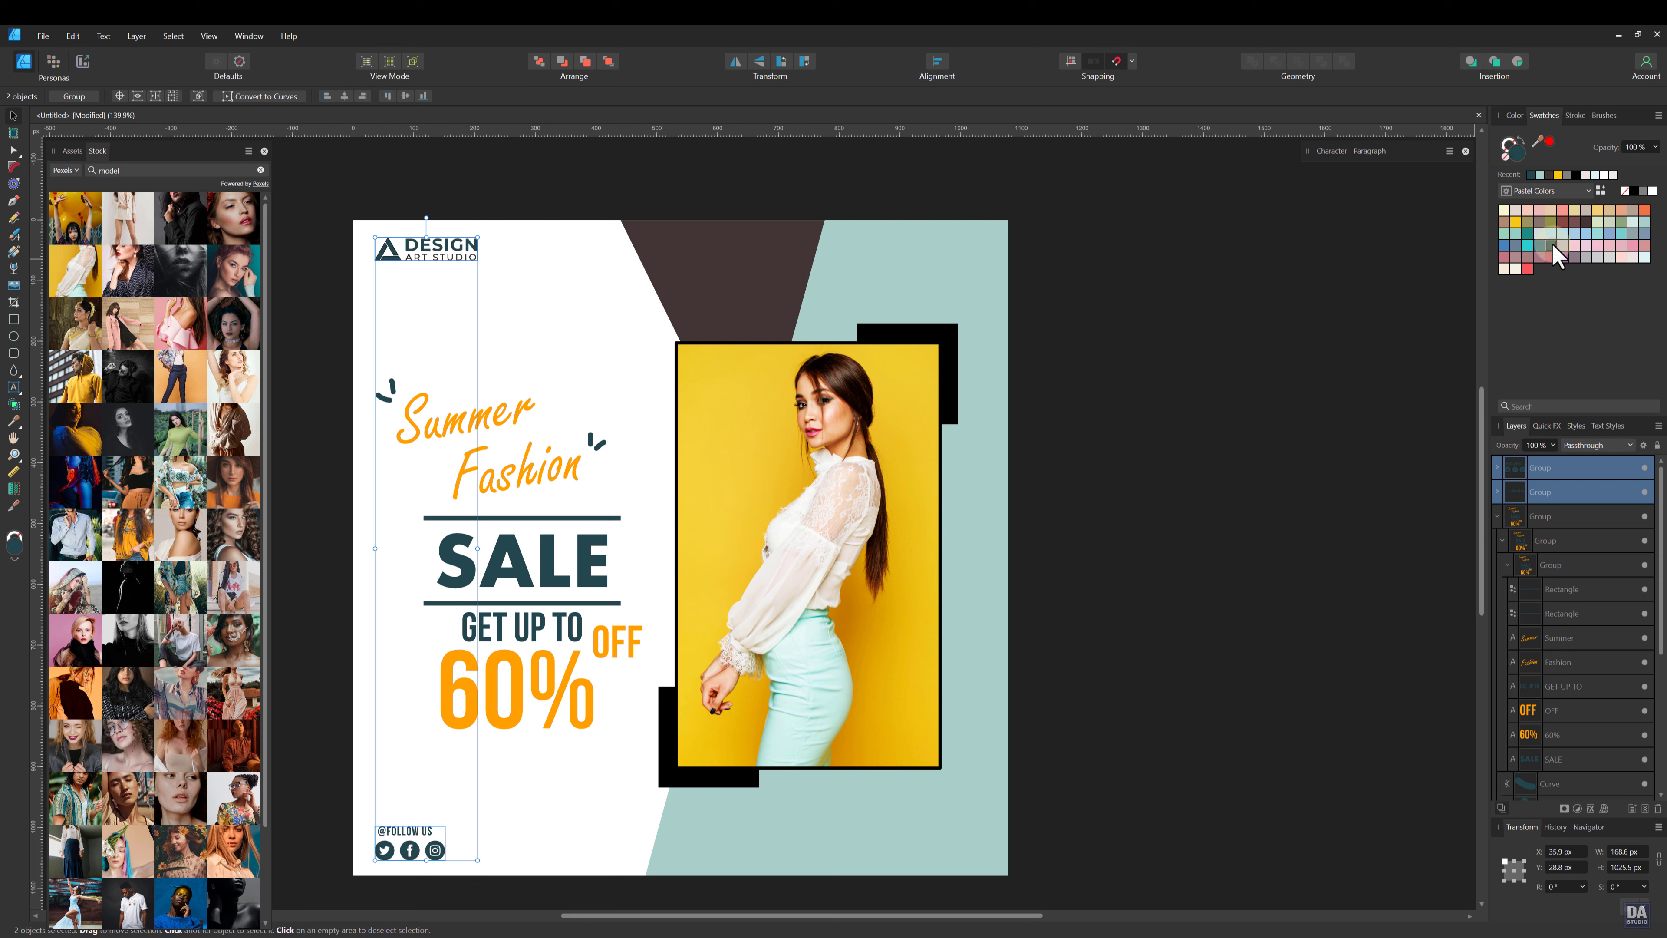
pyautogui.click(1361, 312)
pyautogui.press('space')
pyautogui.moveTo(1303, 387); pyautogui.dragTo(1298, 394)
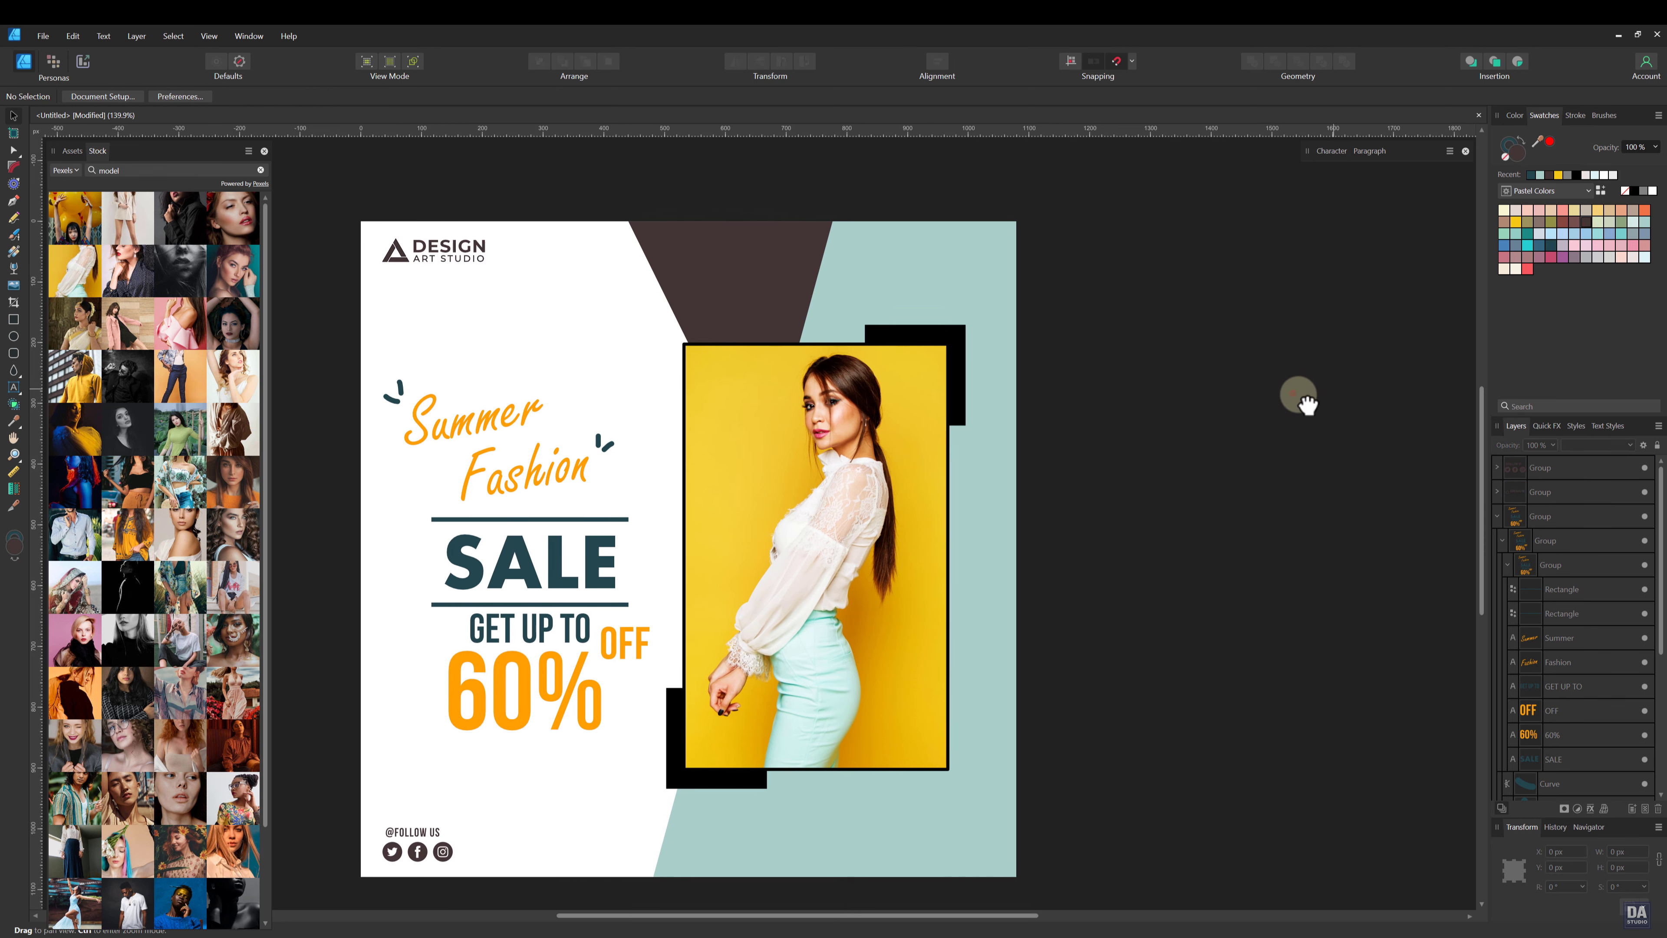